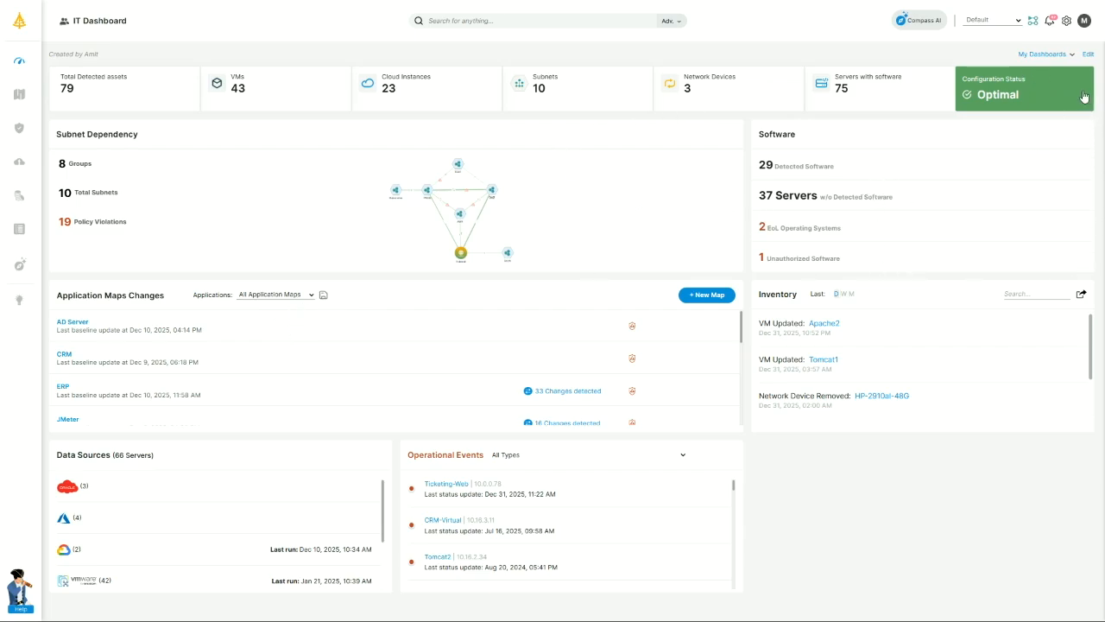
pyautogui.click(1044, 56)
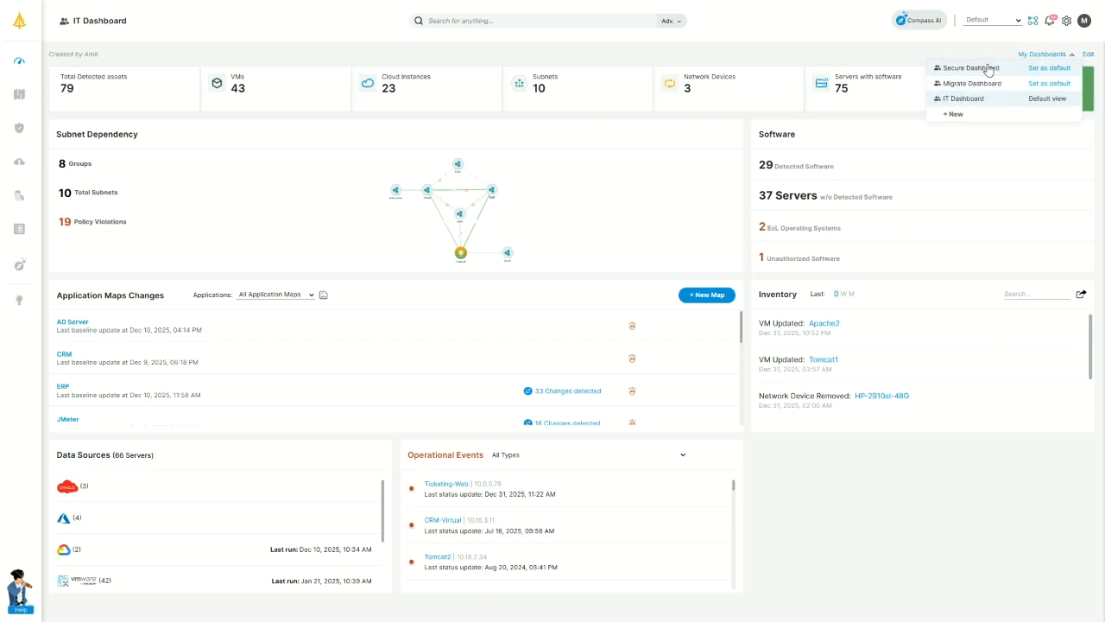
pyautogui.click(590, 140)
pyautogui.moveTo(39, 70)
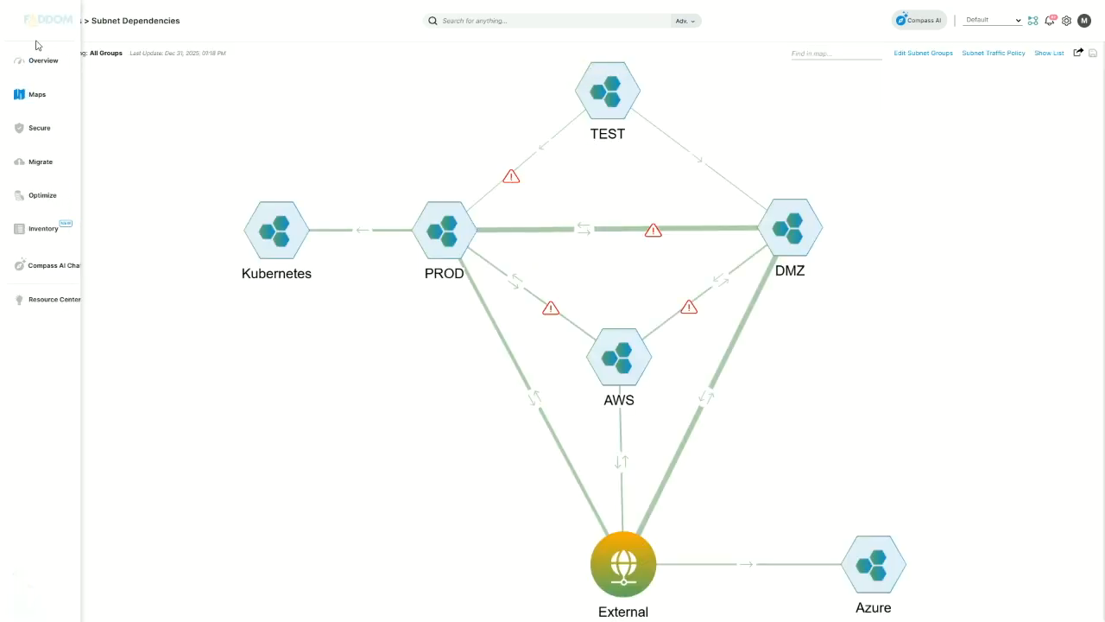
pyautogui.click(45, 62)
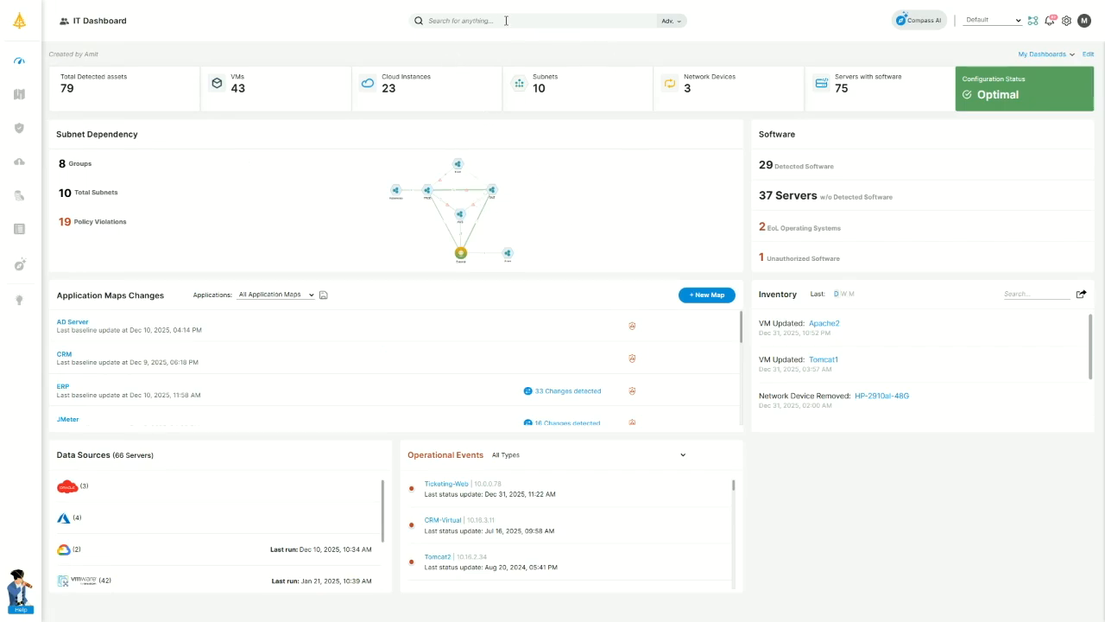
# Search for 'v' and open the VLAN 3 (10.16.3.0/24) connection map.
pyautogui.click(479, 20)
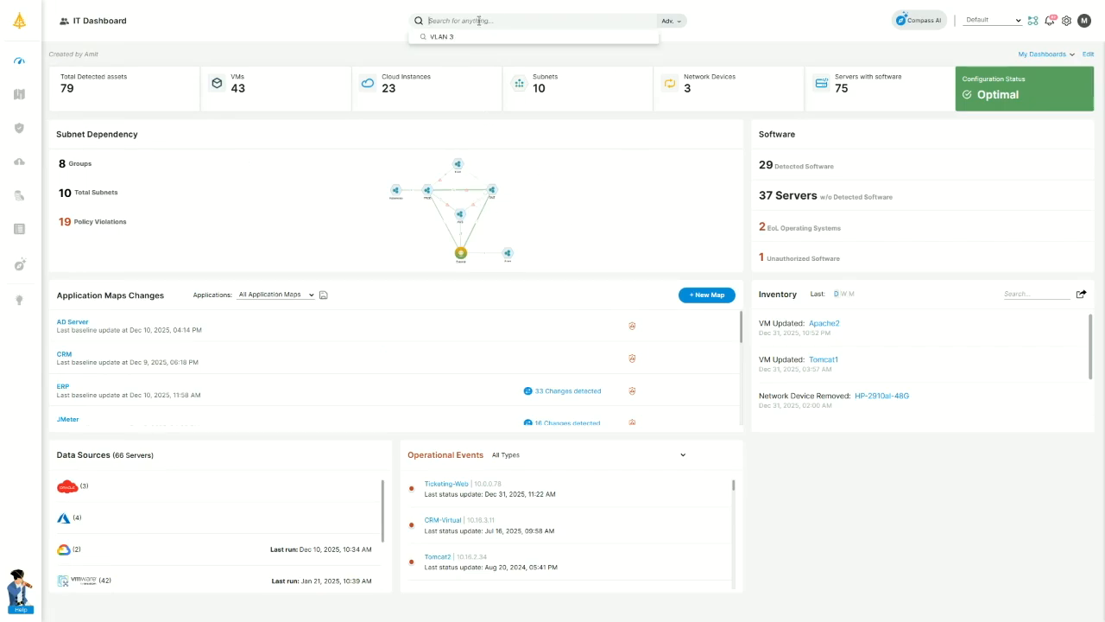
pyautogui.write('v')
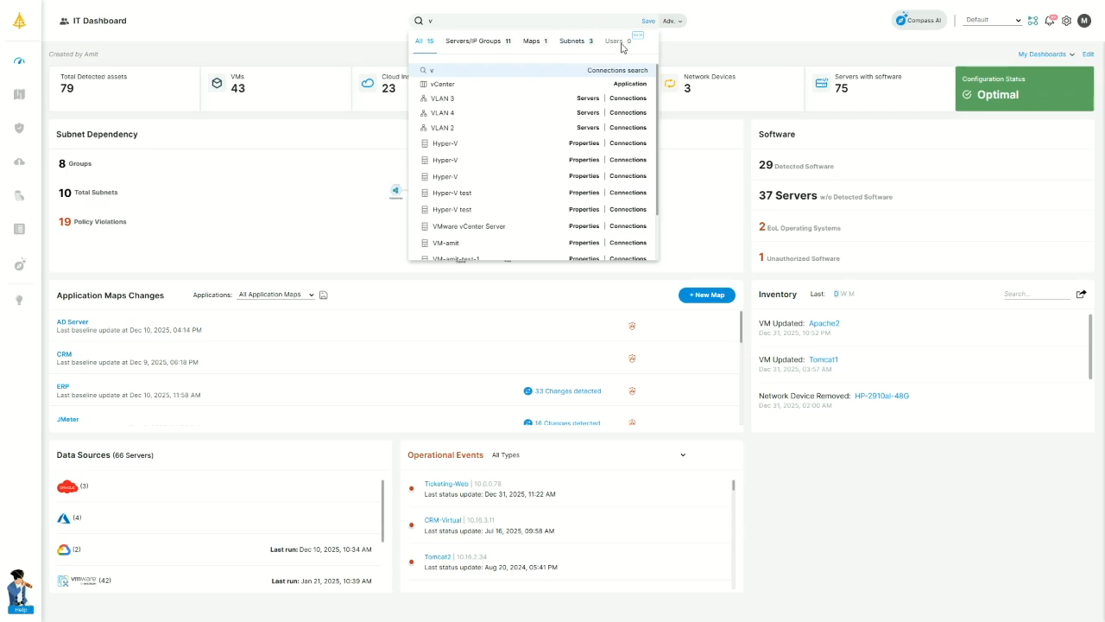
pyautogui.click(448, 103)
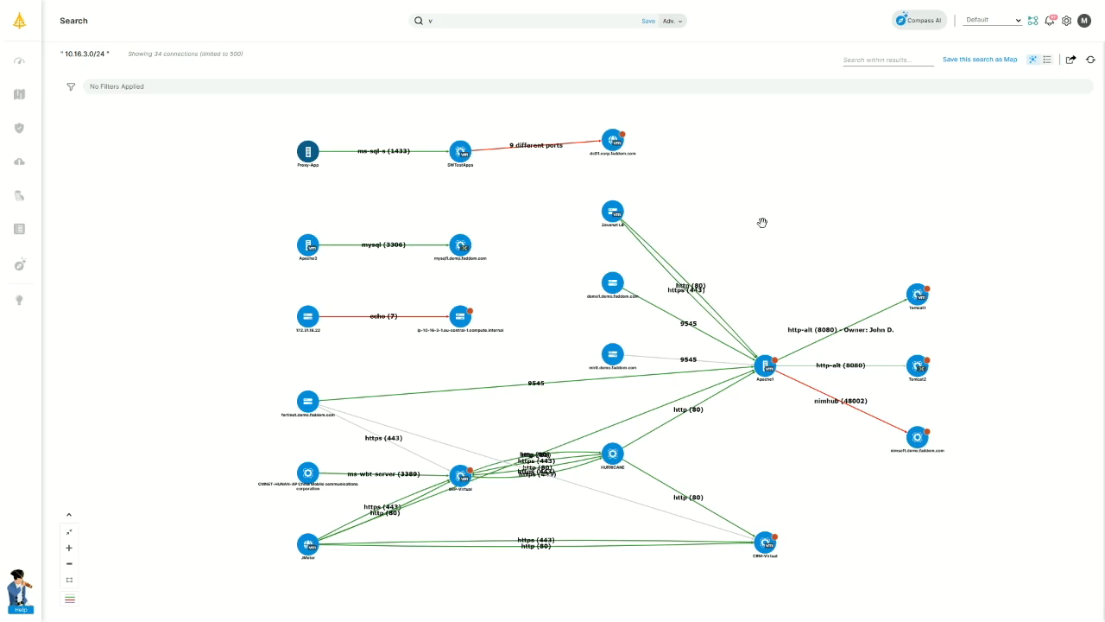
pyautogui.click(790, 293)
# Zoom in on Apache1's http-alt links to Tomcat1 and Tomcat2, then show the connection-status legend.
pyautogui.moveTo(790, 293); pyautogui.dragTo(723, 273)
pyautogui.scroll(1, 679, 243)
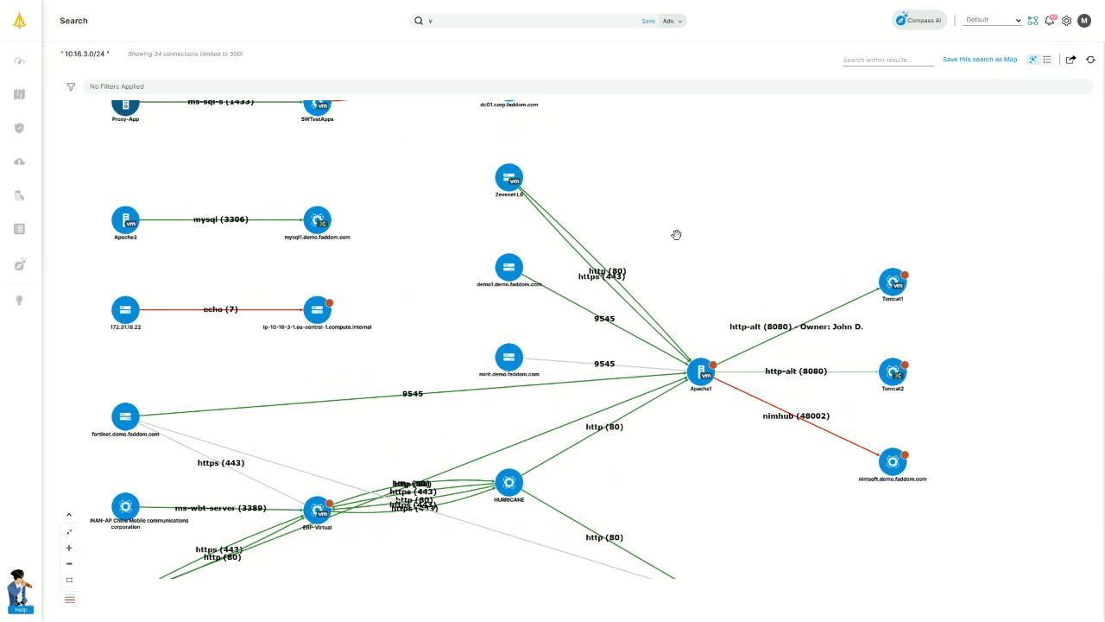
pyautogui.scroll(2, 679, 259)
pyautogui.scroll(-1, 691, 255)
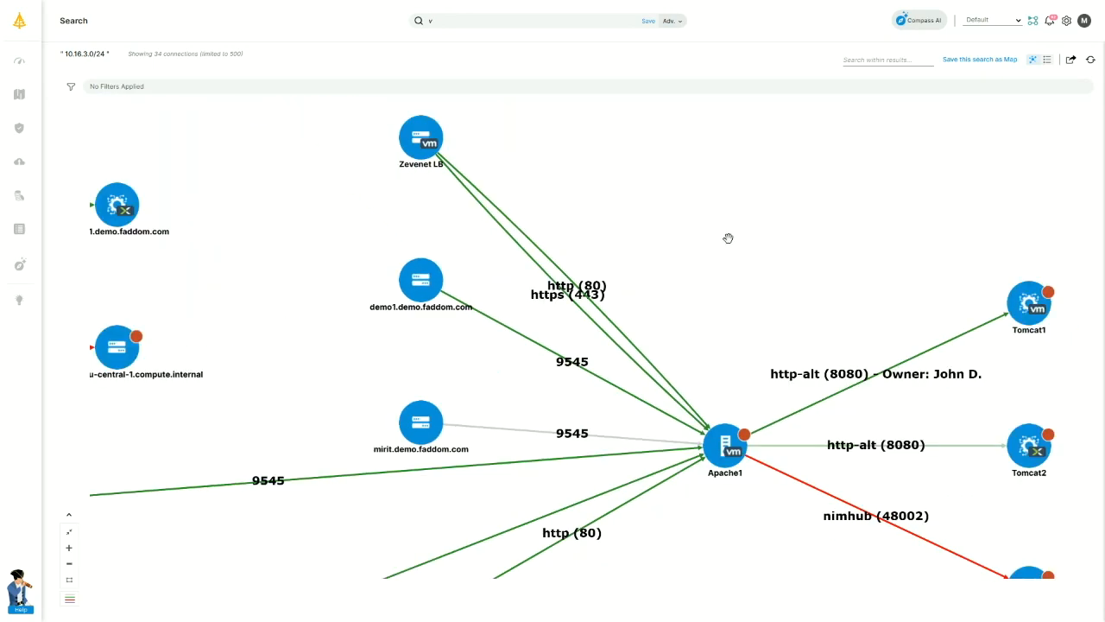
pyautogui.moveTo(435, 149)
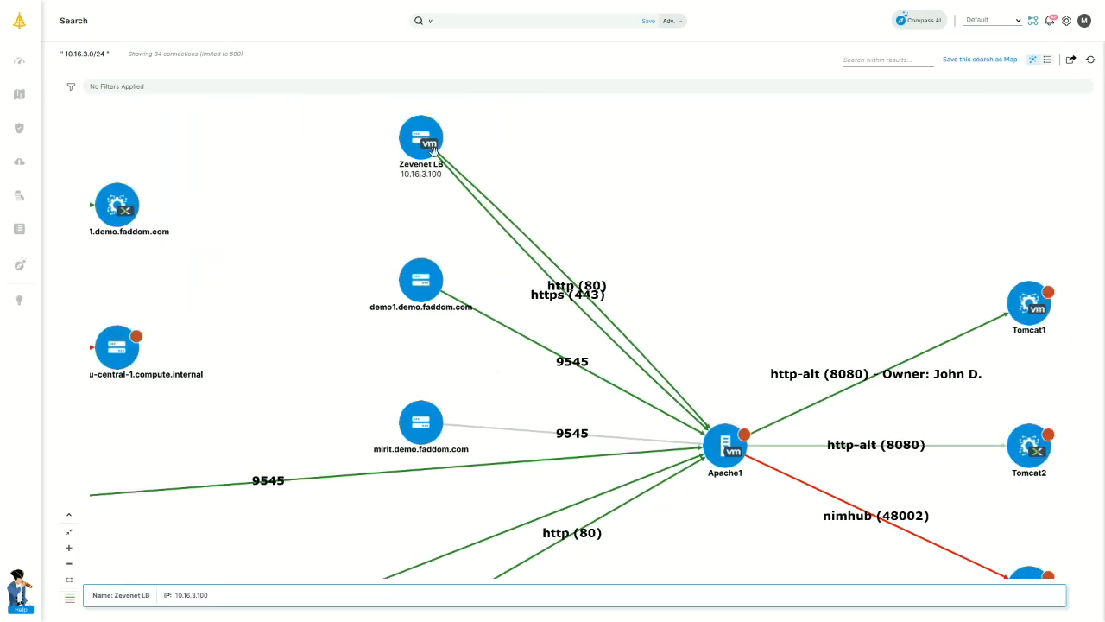
pyautogui.moveTo(1036, 454)
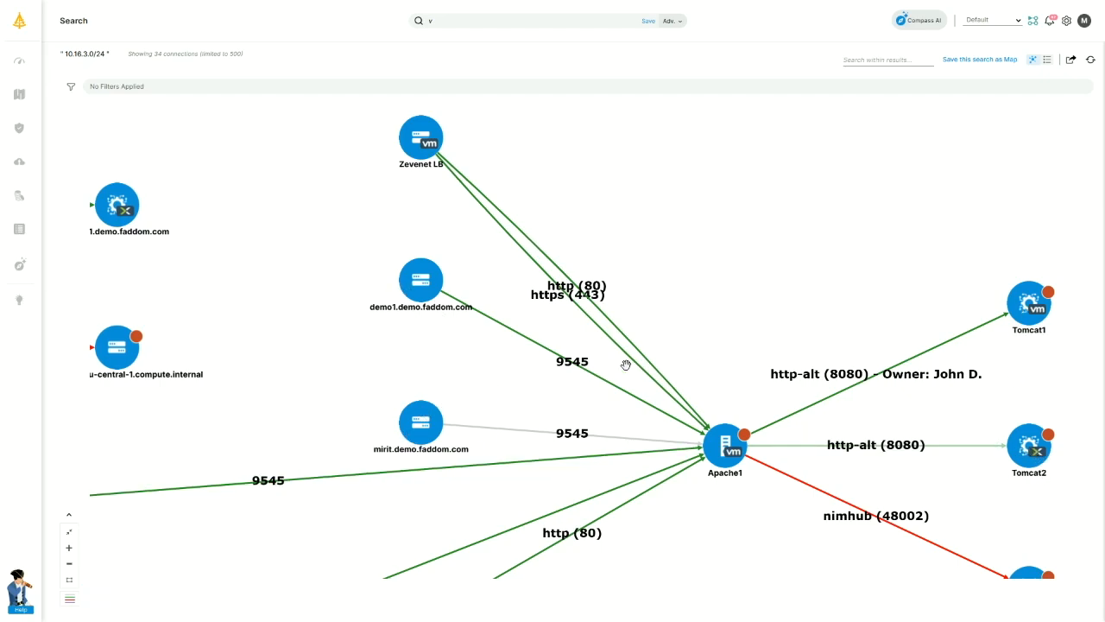
pyautogui.click(73, 603)
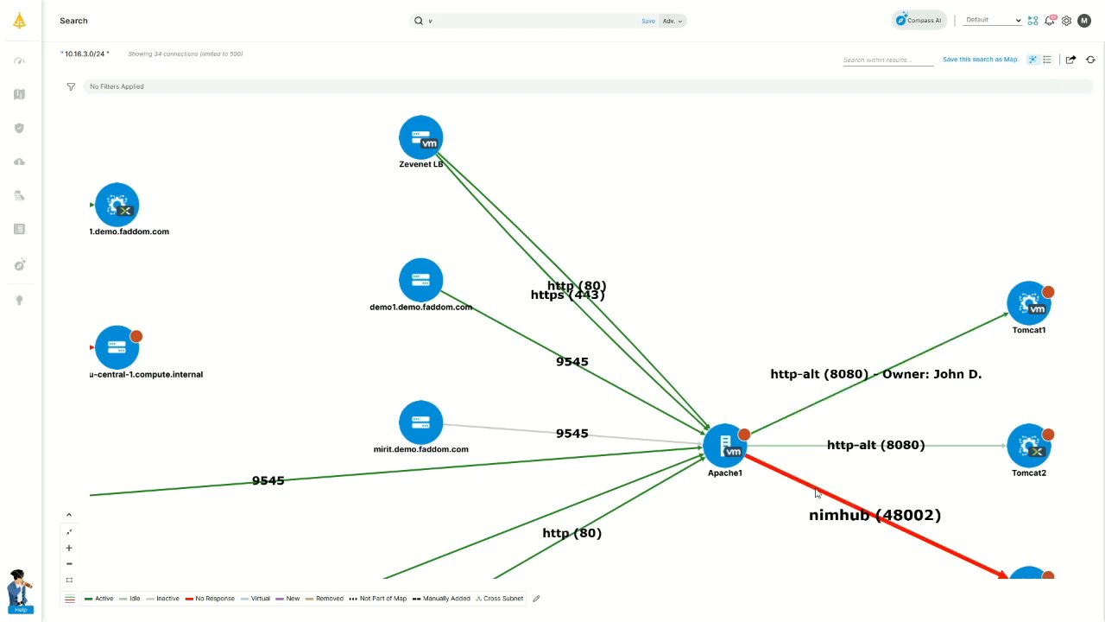
# Check the mirit-to-Apache1 connection (seen 7 hours ago, every 4 days), then list all 34 connections as a table.
pyautogui.moveTo(777, 548); pyautogui.dragTo(732, 491)
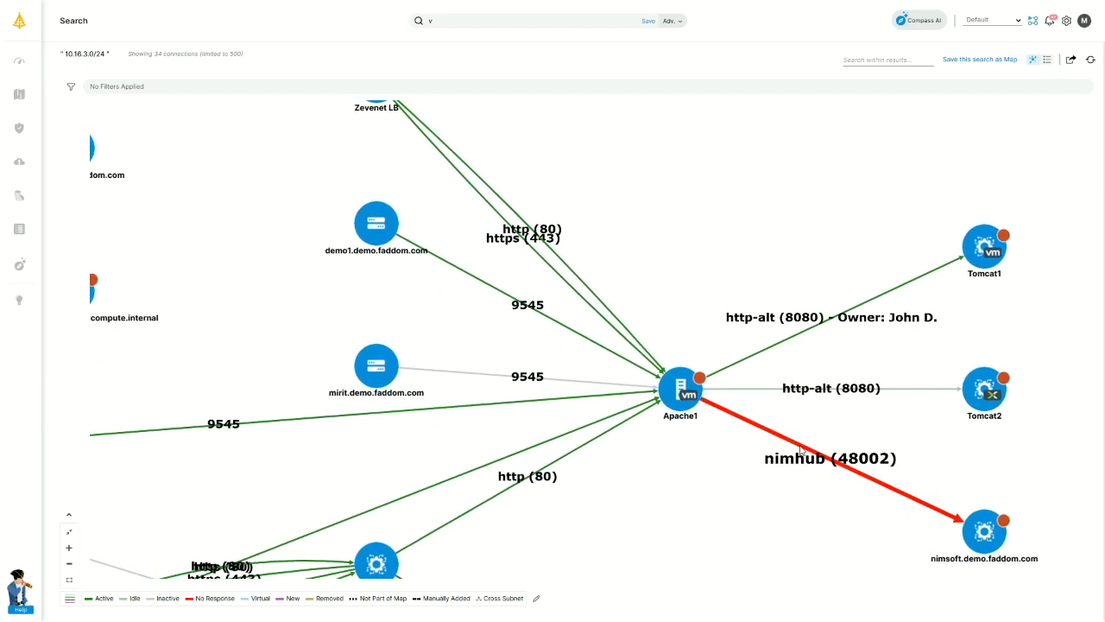
pyautogui.moveTo(978, 538)
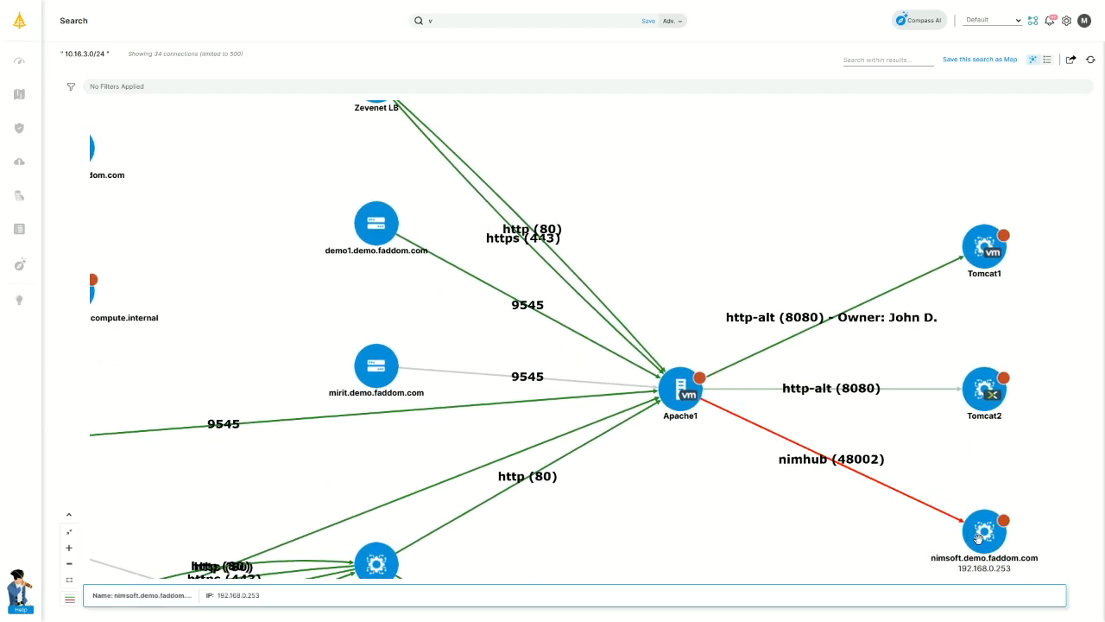
pyautogui.click(481, 376)
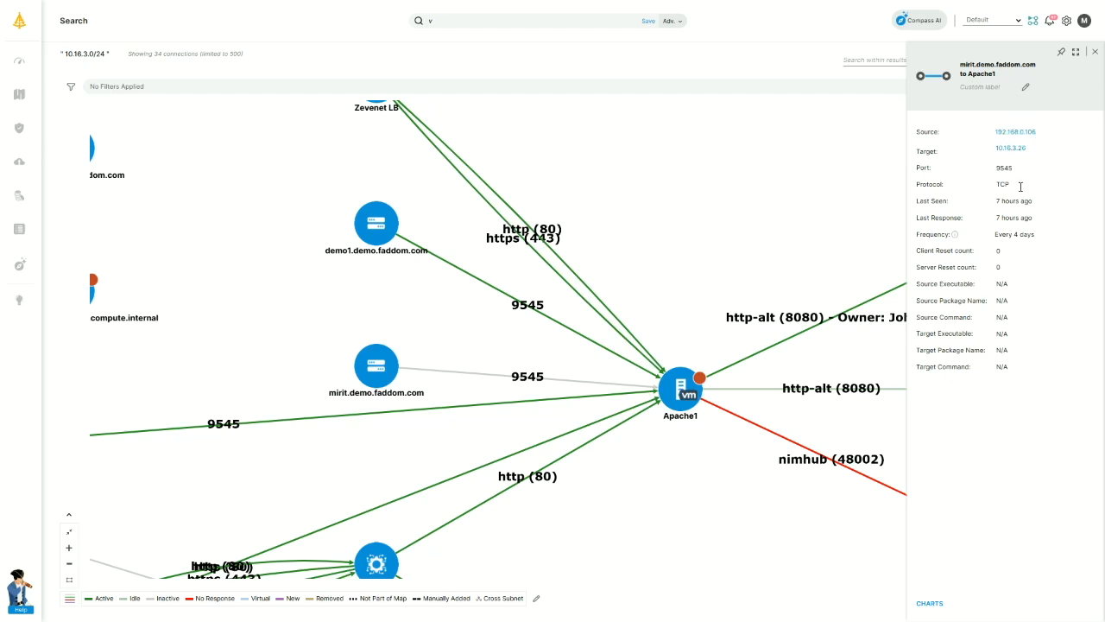
pyautogui.moveTo(1041, 202); pyautogui.dragTo(995, 202)
pyautogui.moveTo(1047, 236); pyautogui.dragTo(995, 241)
pyautogui.click(1095, 52)
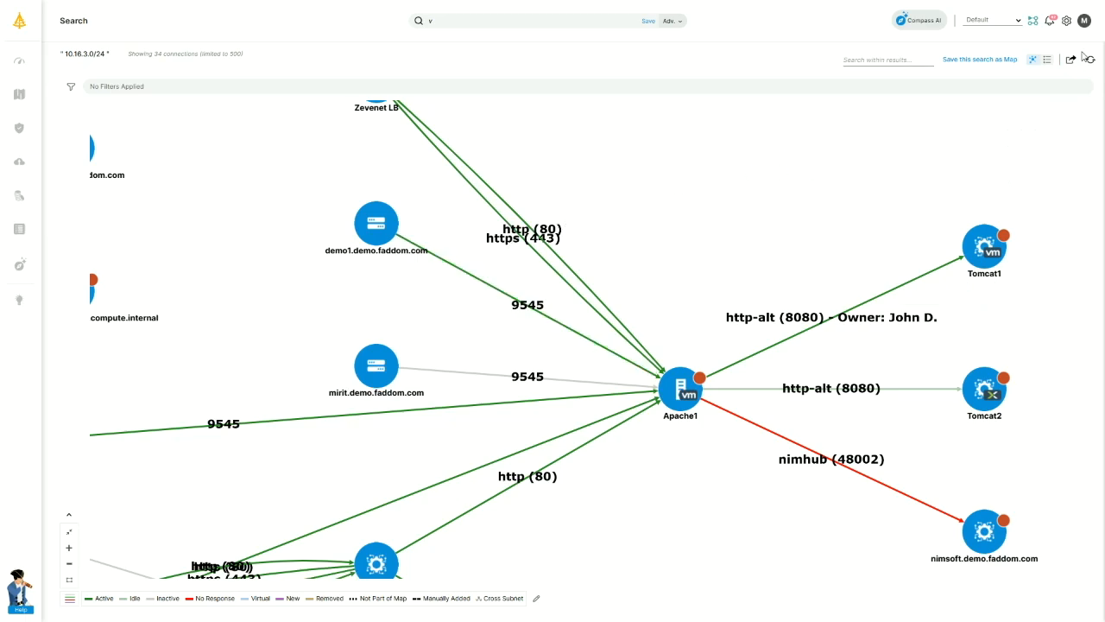
pyautogui.click(1048, 60)
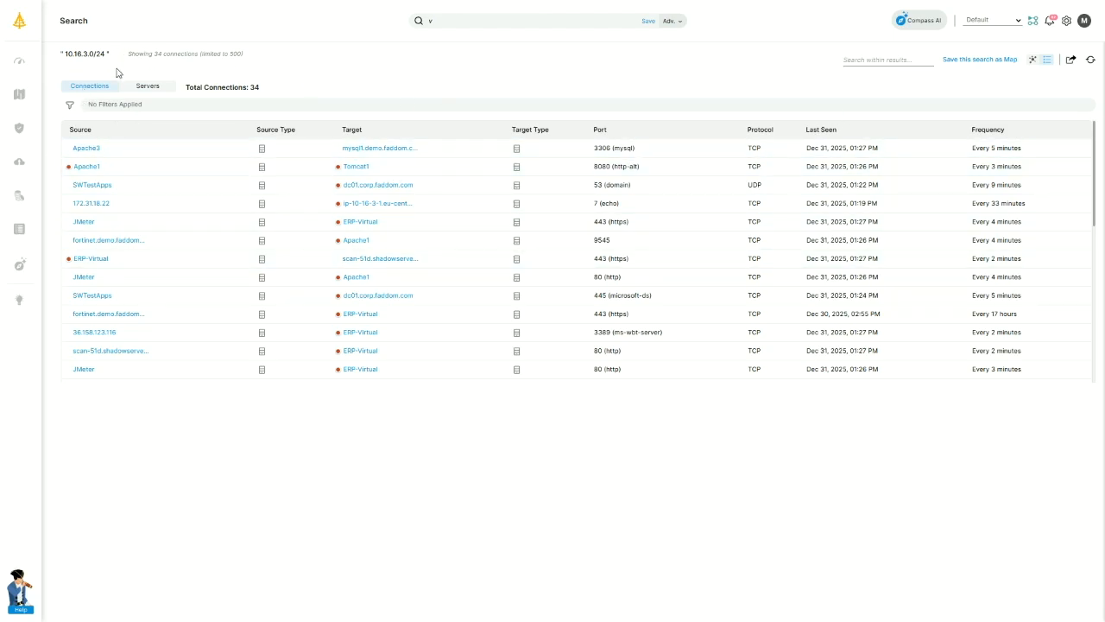
# List the 18 result servers, return to the map view, and bring up the Export dialog.
pyautogui.click(157, 90)
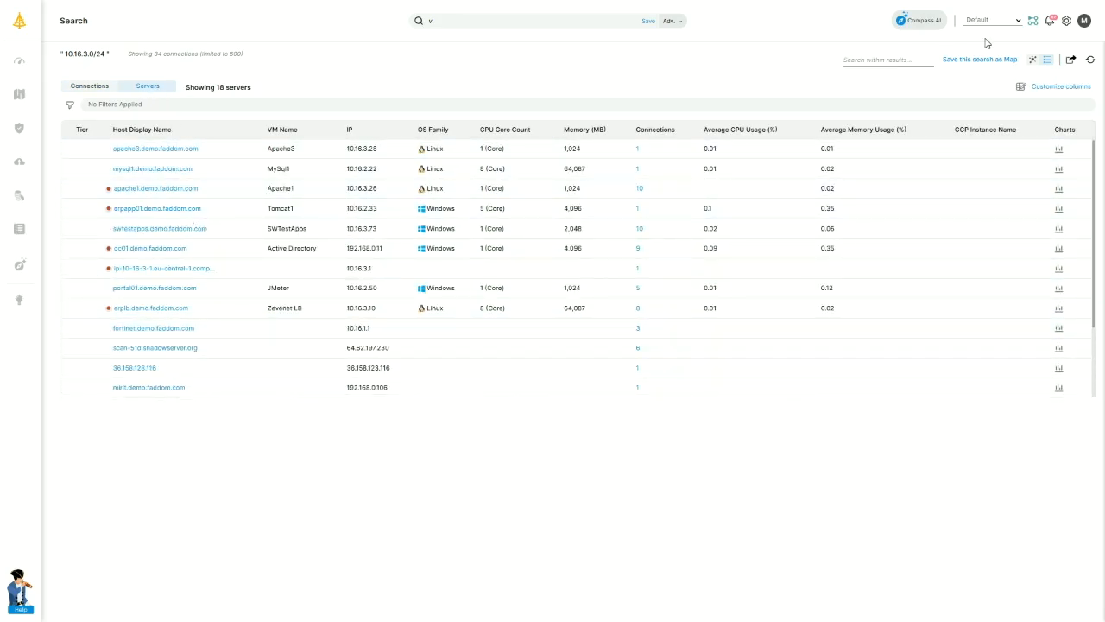
pyautogui.click(1032, 63)
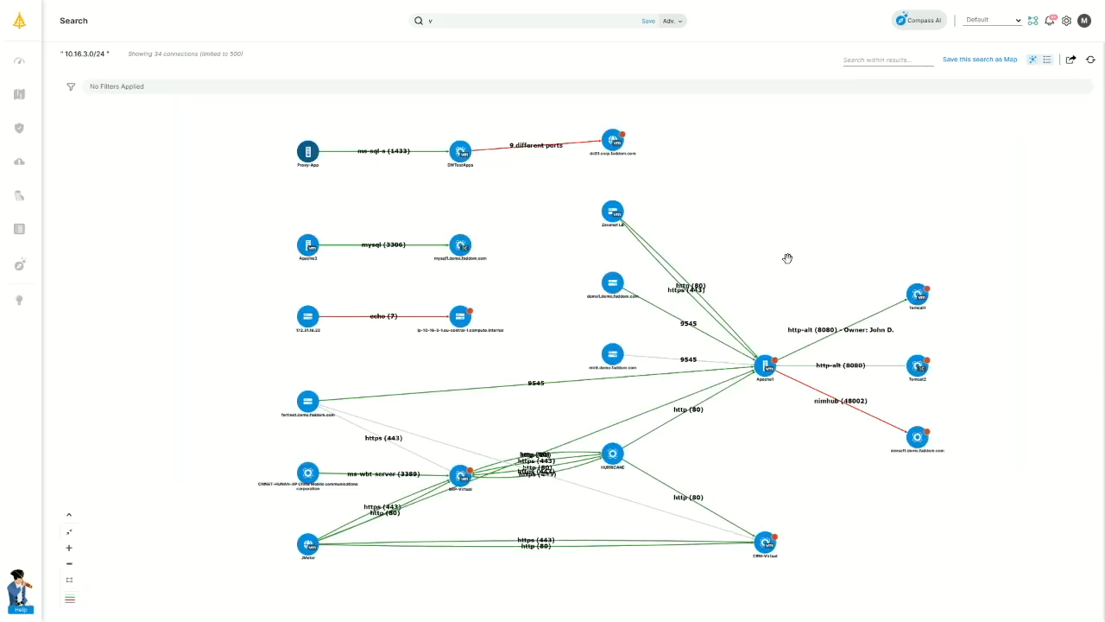
pyautogui.click(1071, 60)
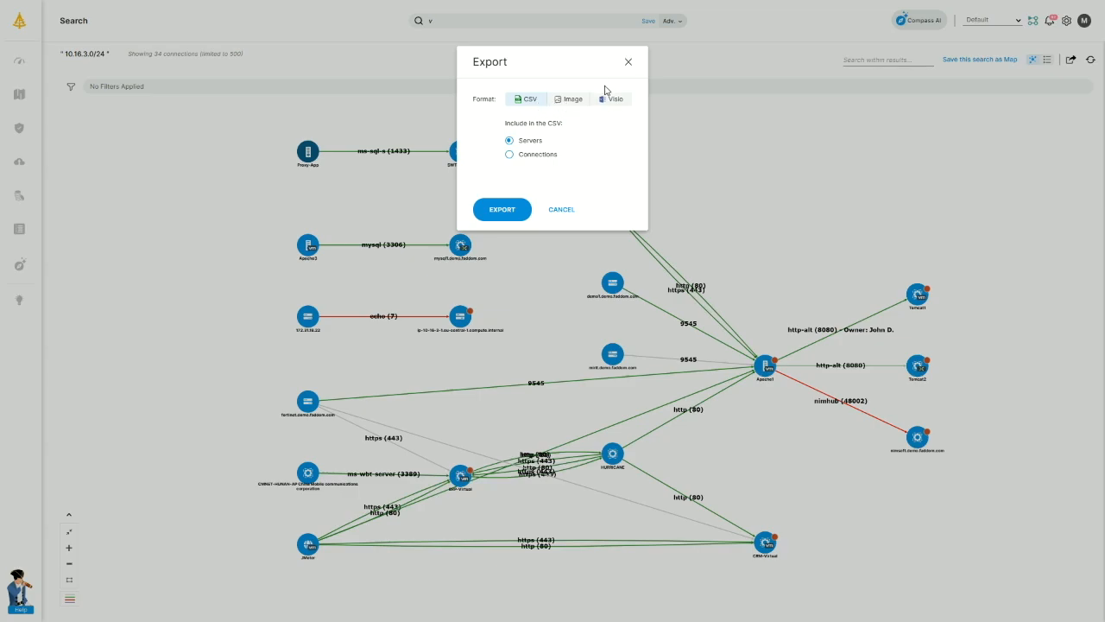
# Dismiss the Export dialog to return to the 10.16.3.0/24 map.
pyautogui.click(629, 66)
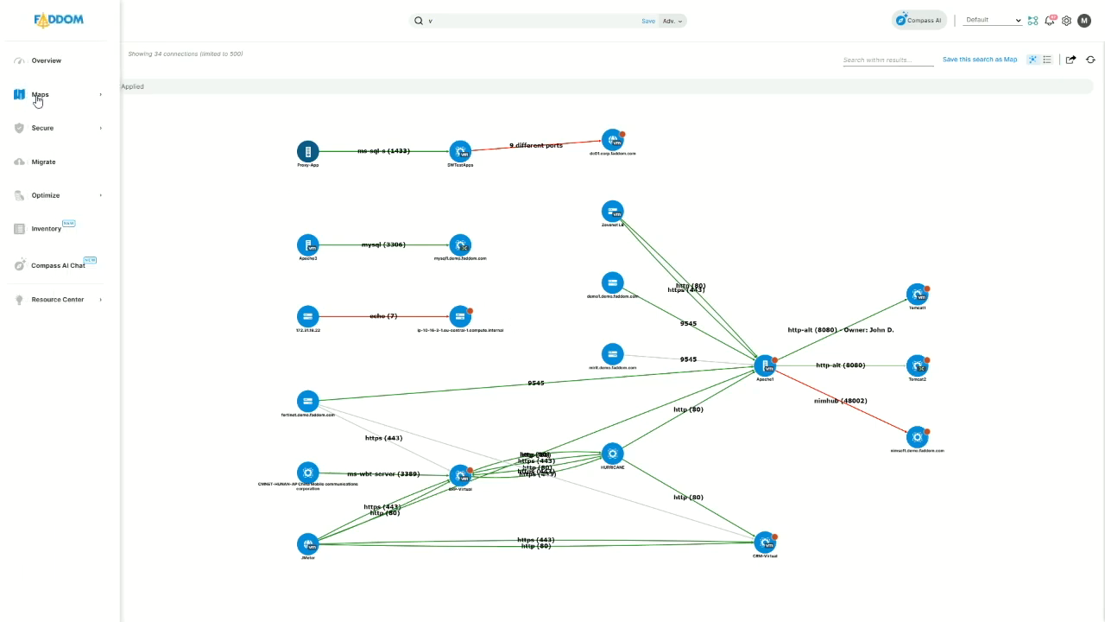
# Go to Maps > Application Maps, expand the Portal and Production folders, and start a new map.
pyautogui.click(37, 98)
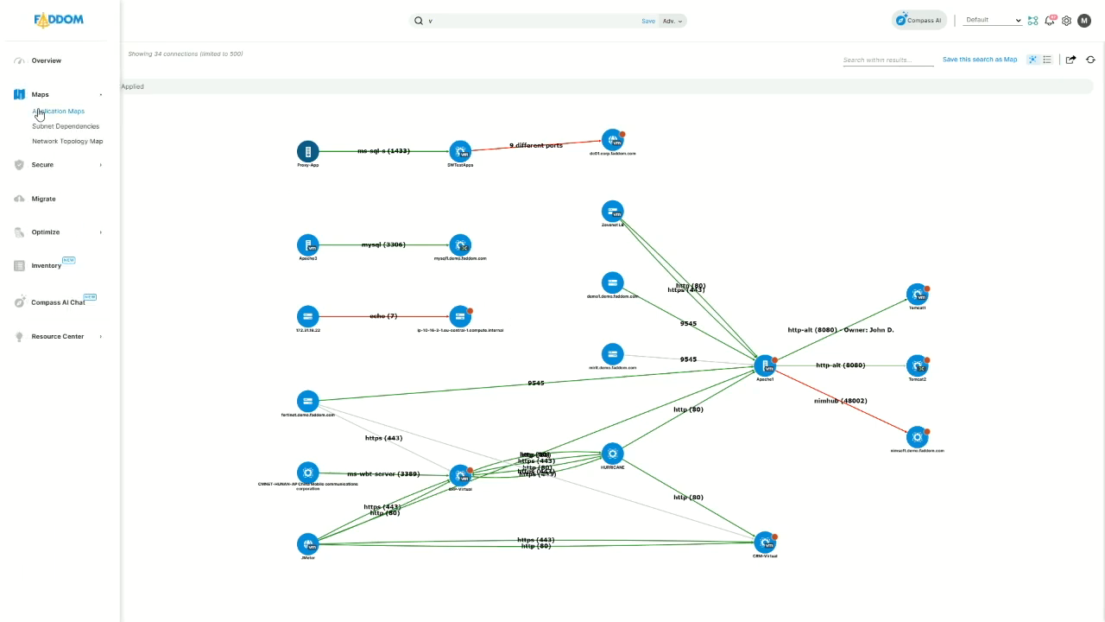
pyautogui.click(38, 113)
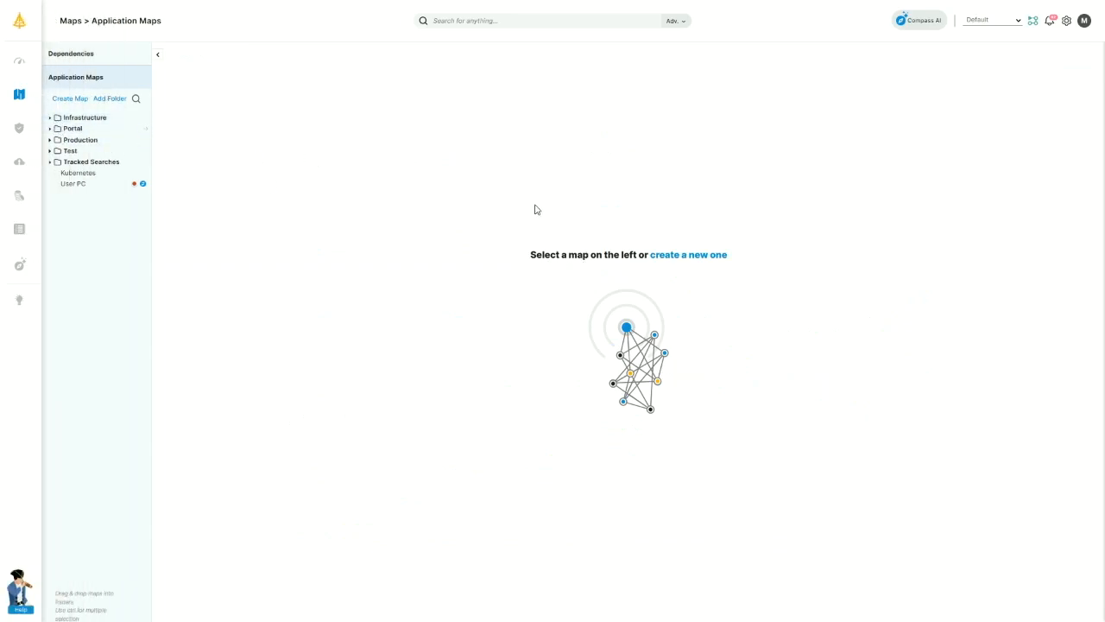
pyautogui.click(50, 129)
pyautogui.click(50, 152)
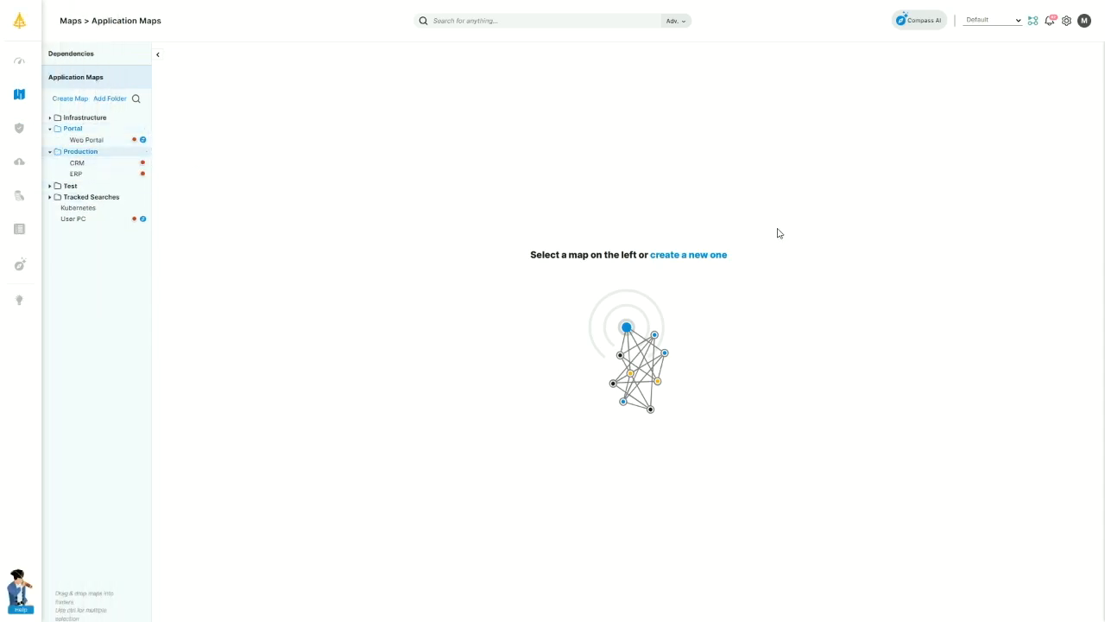
pyautogui.click(711, 257)
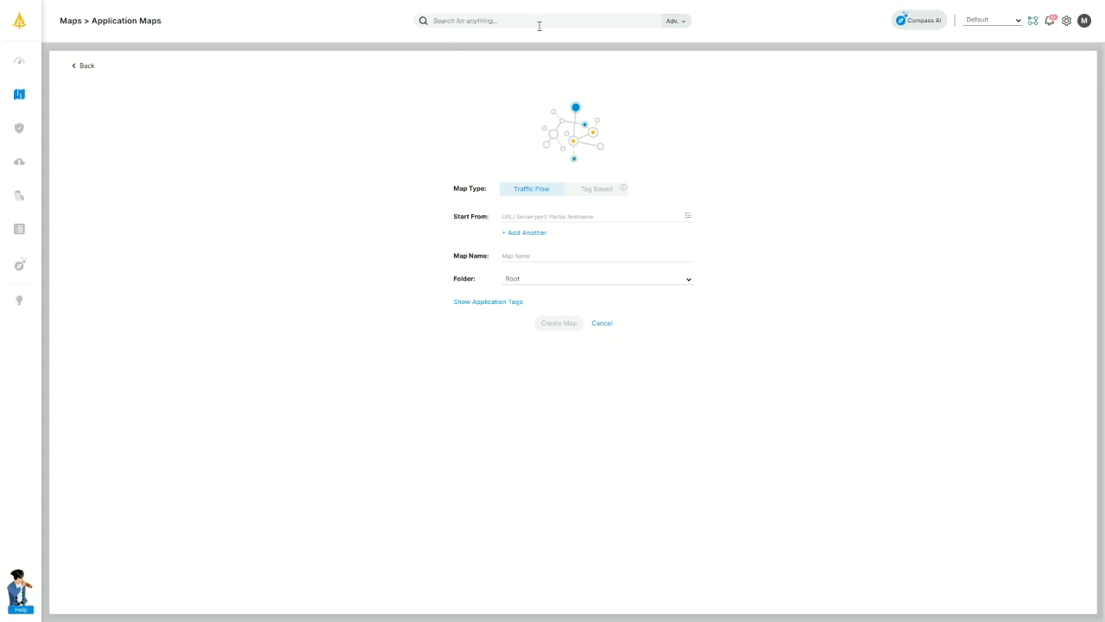
pyautogui.click(596, 190)
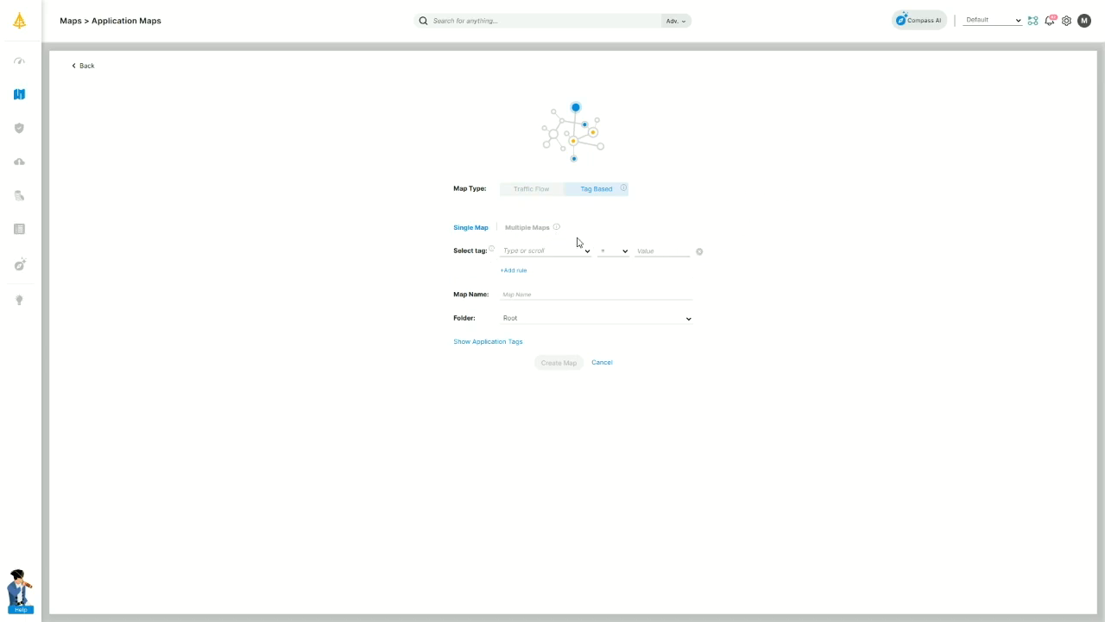
pyautogui.click(519, 230)
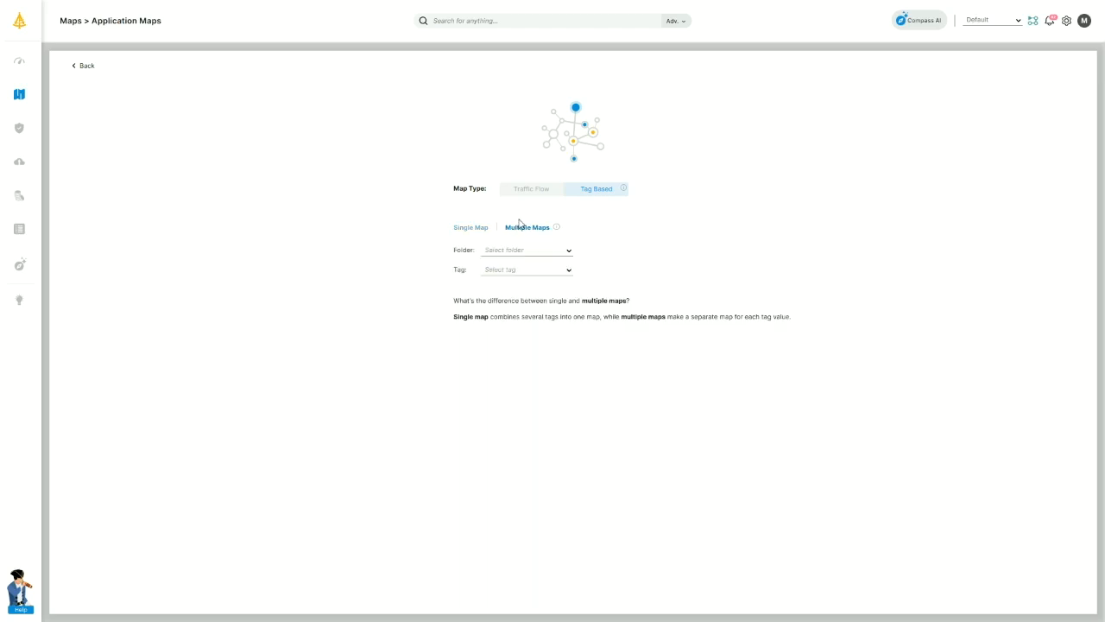
pyautogui.click(534, 192)
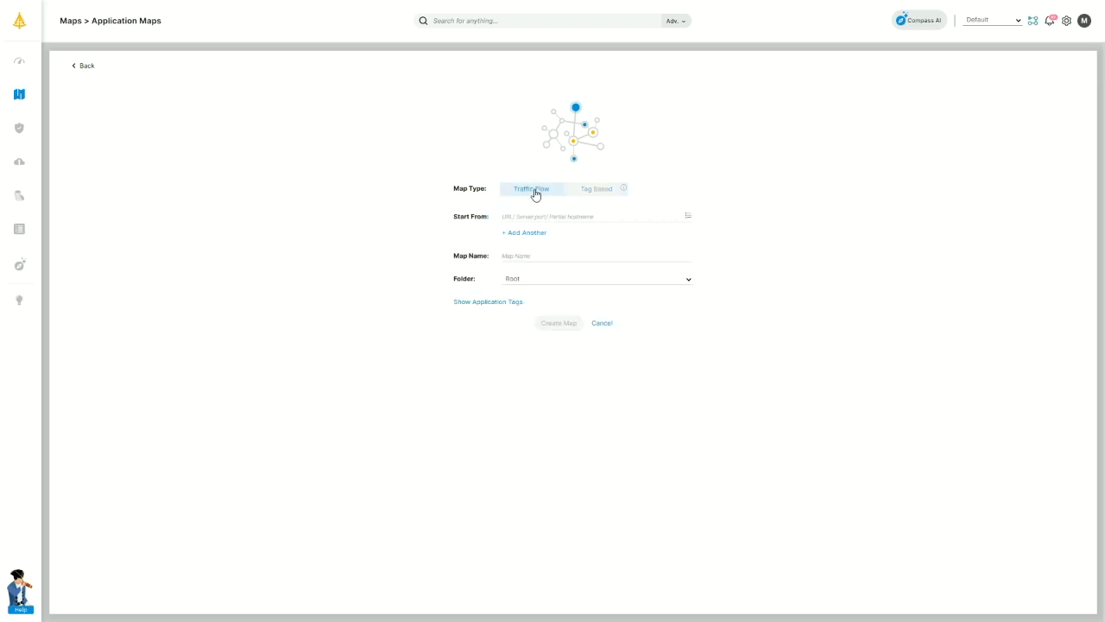
pyautogui.click(527, 216)
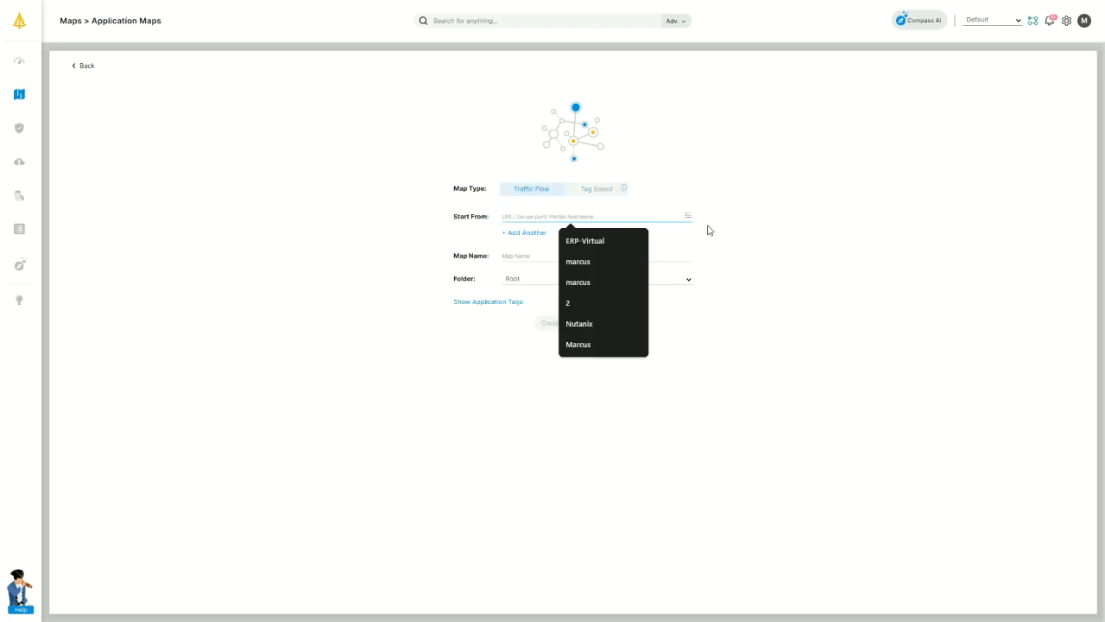
pyautogui.click(834, 207)
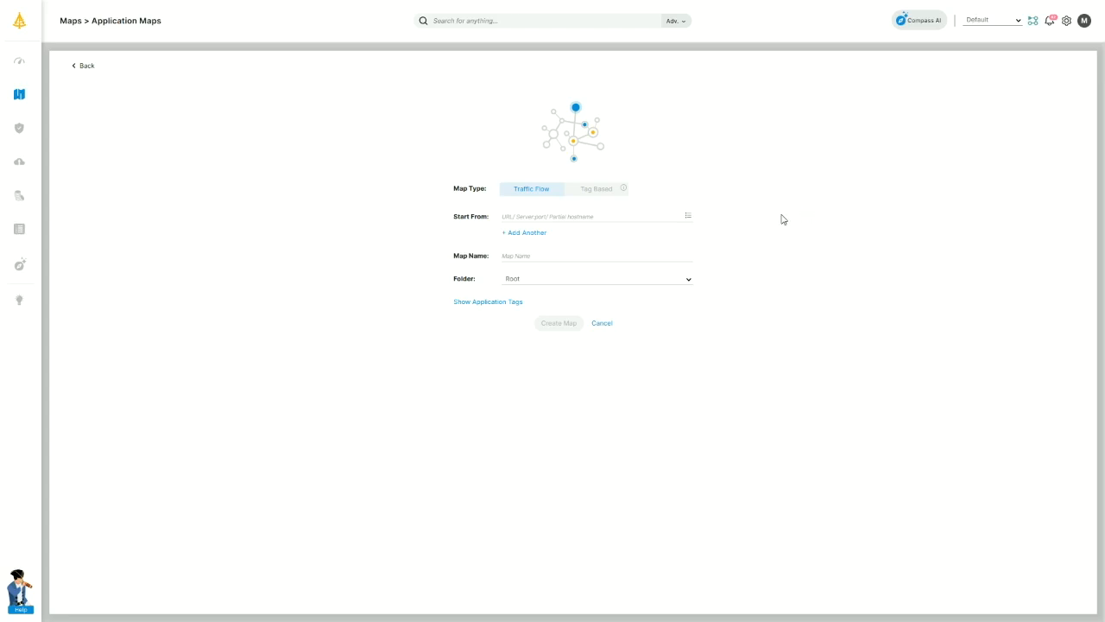
pyautogui.click(688, 216)
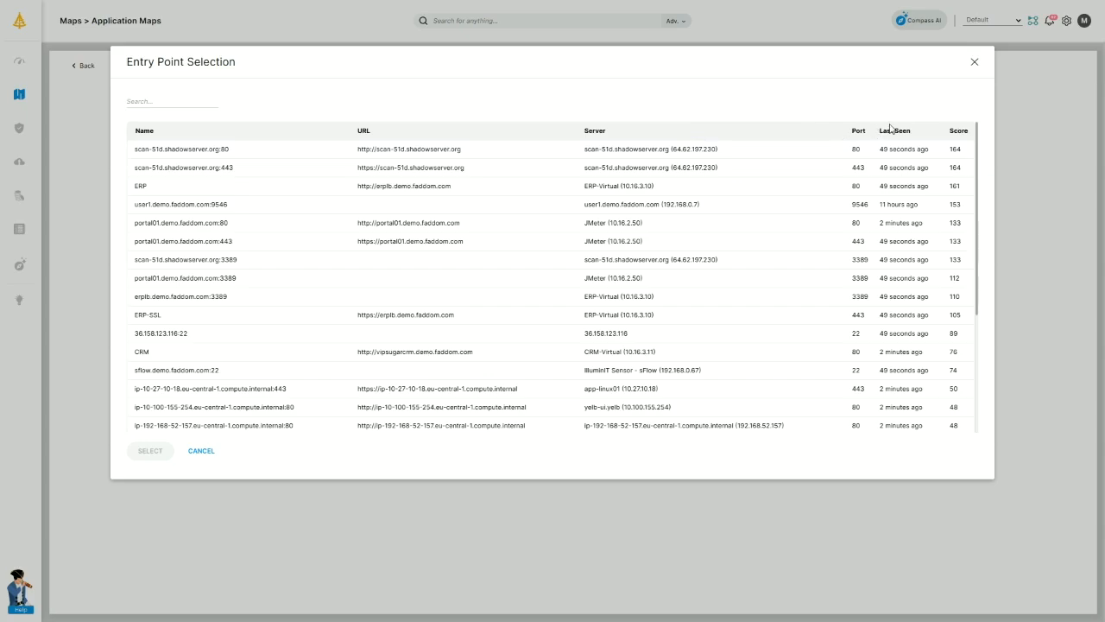
# Set the new map's start point to erplb.demo.faddom.com on all ports via ERP-Virtual.
pyautogui.click(973, 64)
pyautogui.click(531, 216)
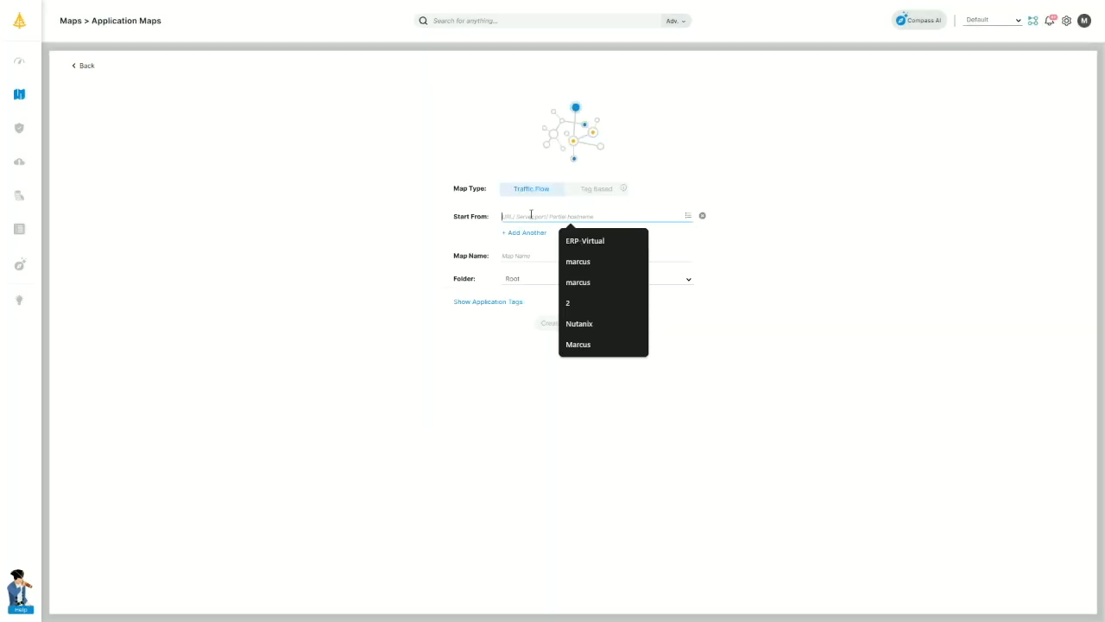
pyautogui.write('10')
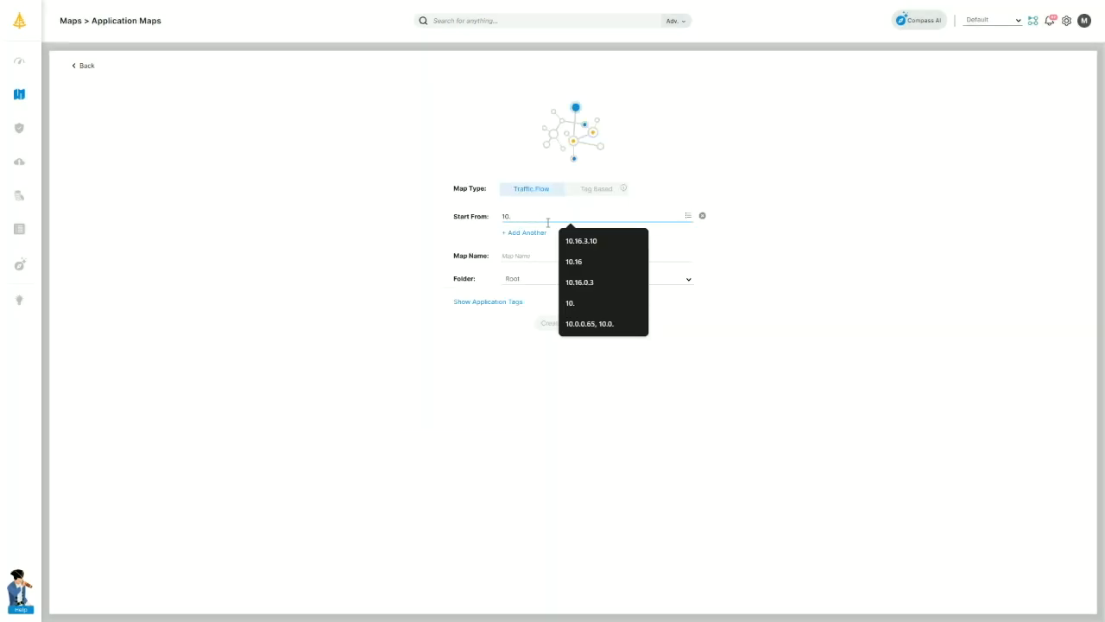
pyautogui.write('.')
pyautogui.click(574, 240)
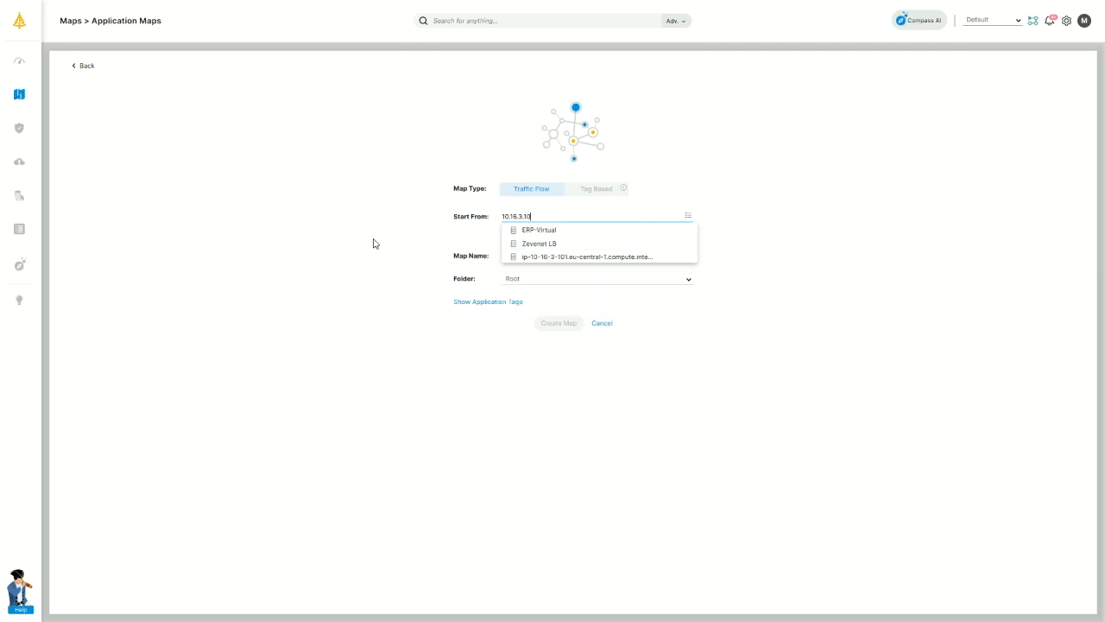
pyautogui.click(541, 233)
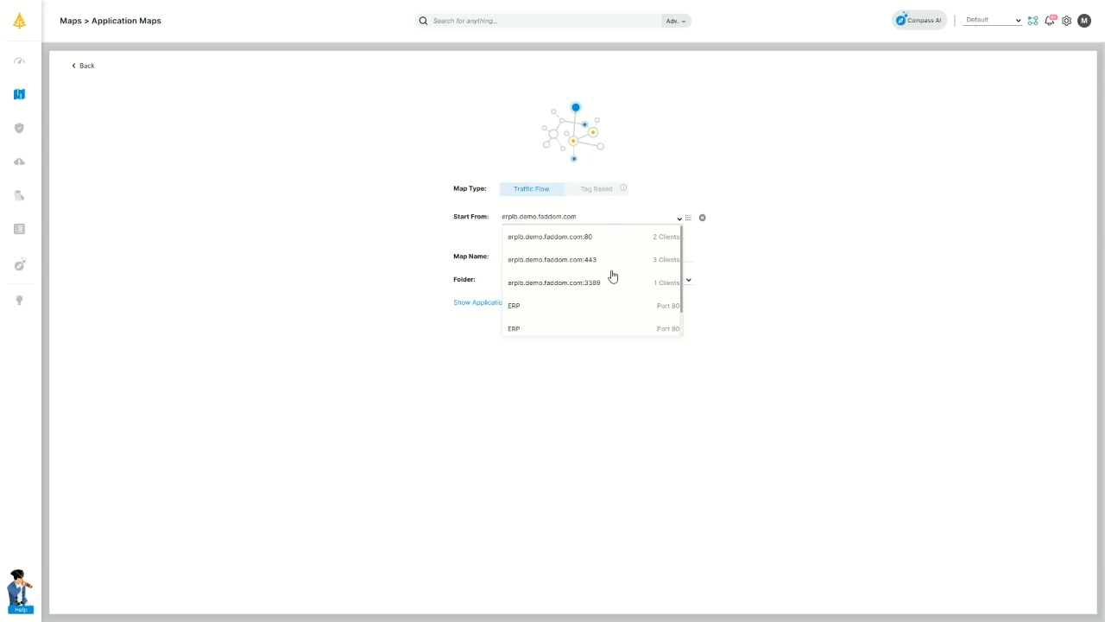
pyautogui.scroll(-1, 612, 275)
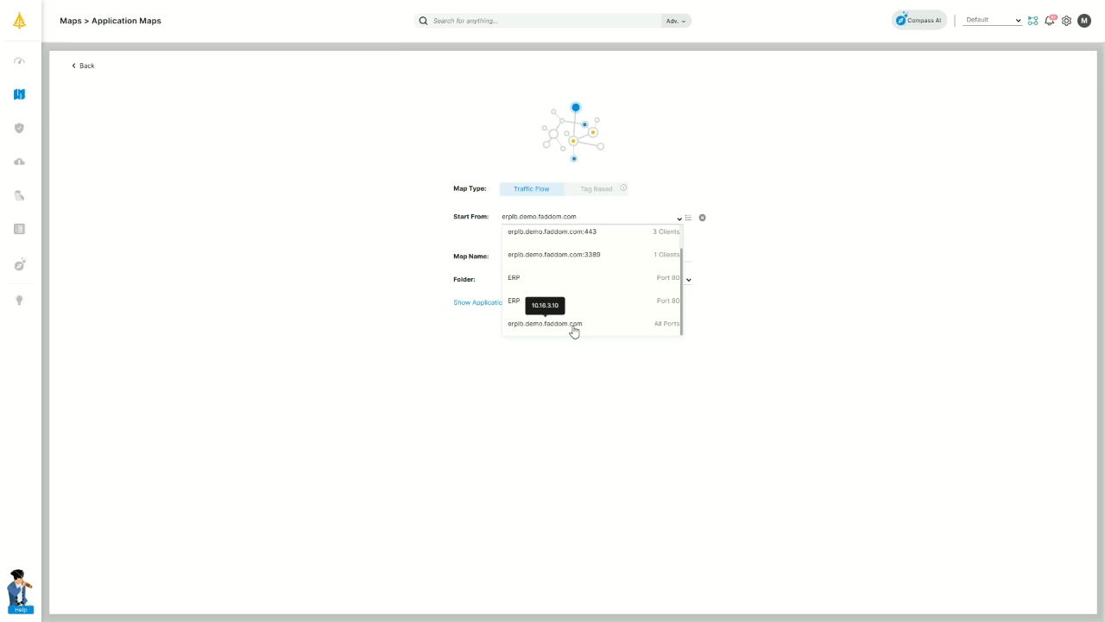
pyautogui.click(574, 325)
# Name the map 'test123' and create it.
pyautogui.click(579, 260)
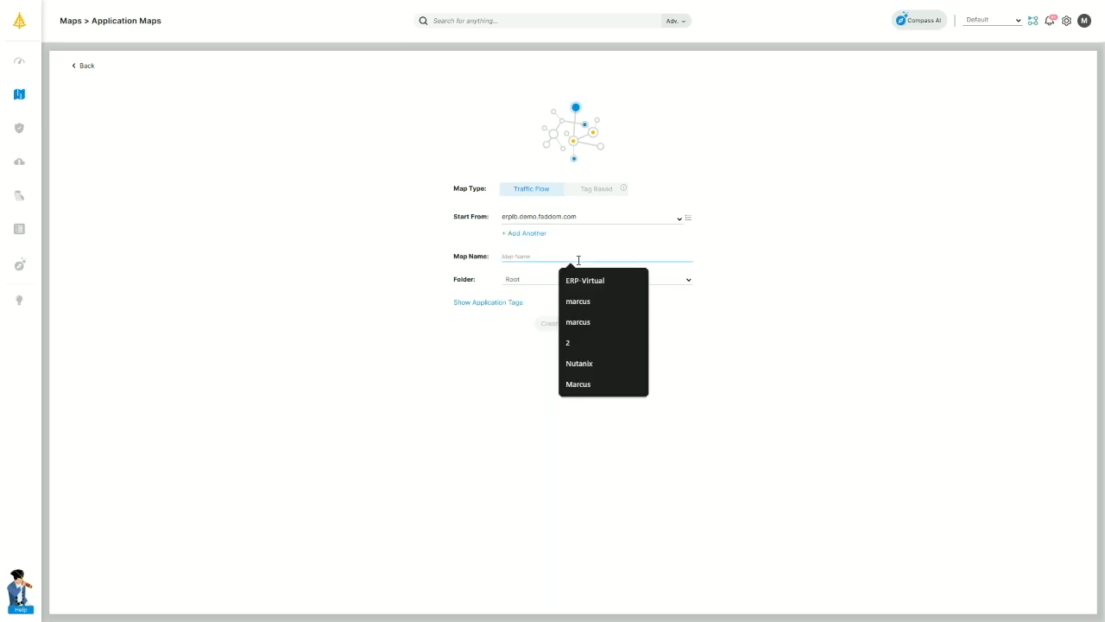
pyautogui.write('test123')
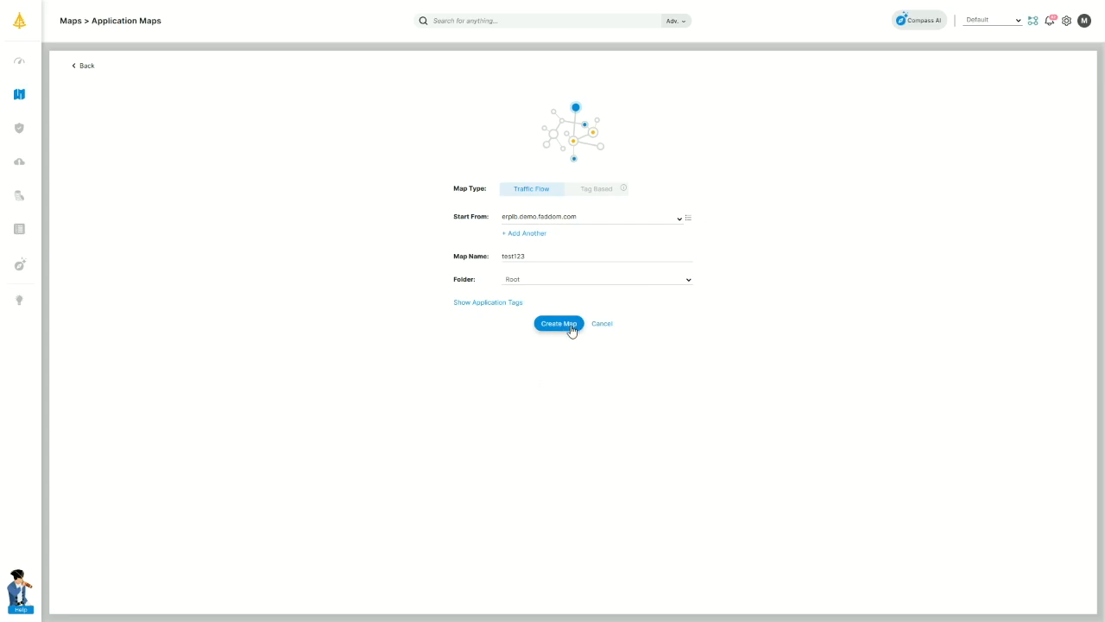
pyautogui.click(571, 329)
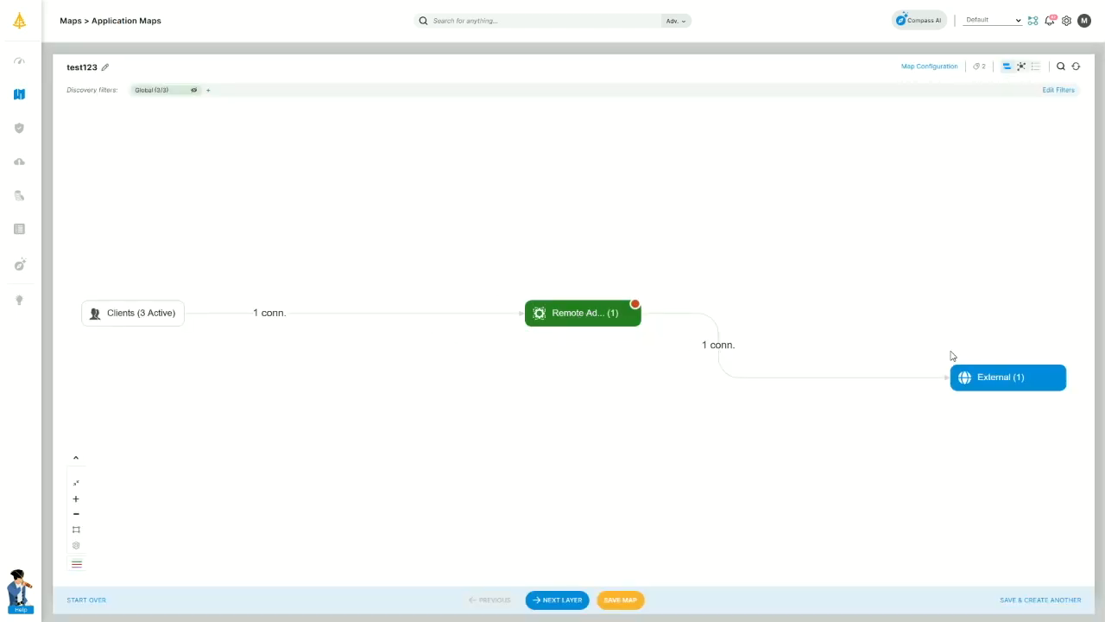
# Expand the start group to ERP-Virtual, add a layer, and reposition the Web Server and SMB nodes.
pyautogui.click(585, 318)
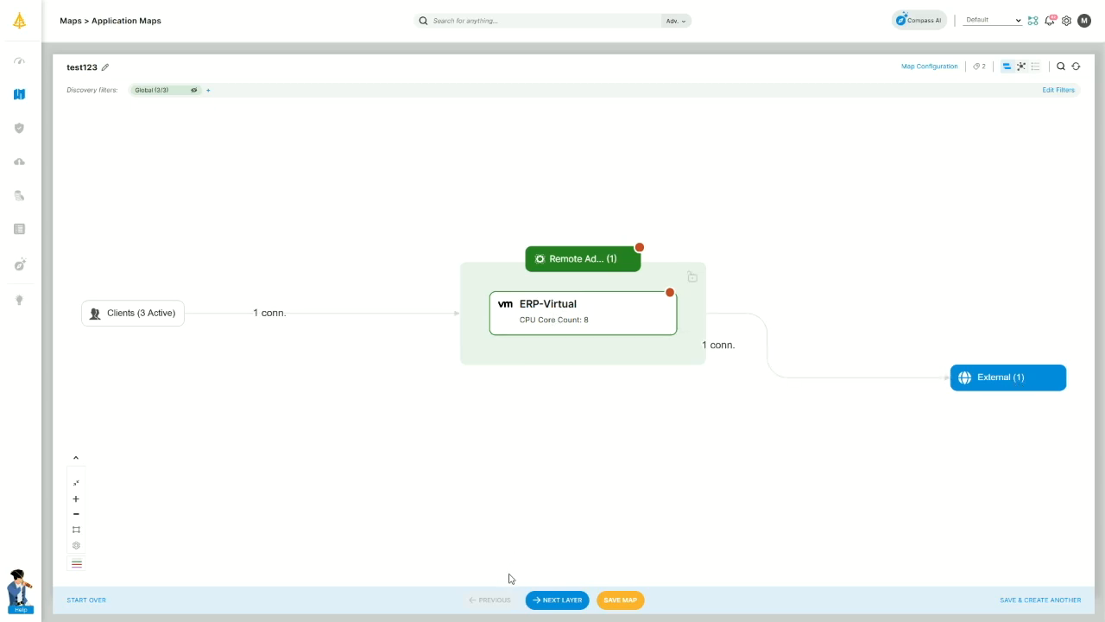
pyautogui.click(561, 607)
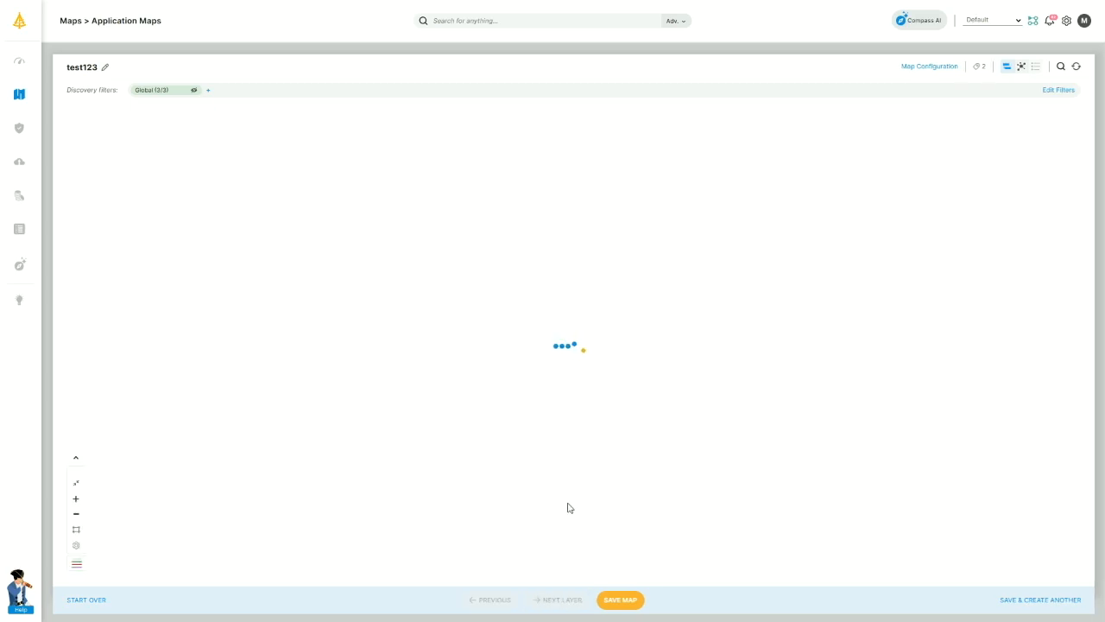
pyautogui.moveTo(651, 288); pyautogui.dragTo(634, 224)
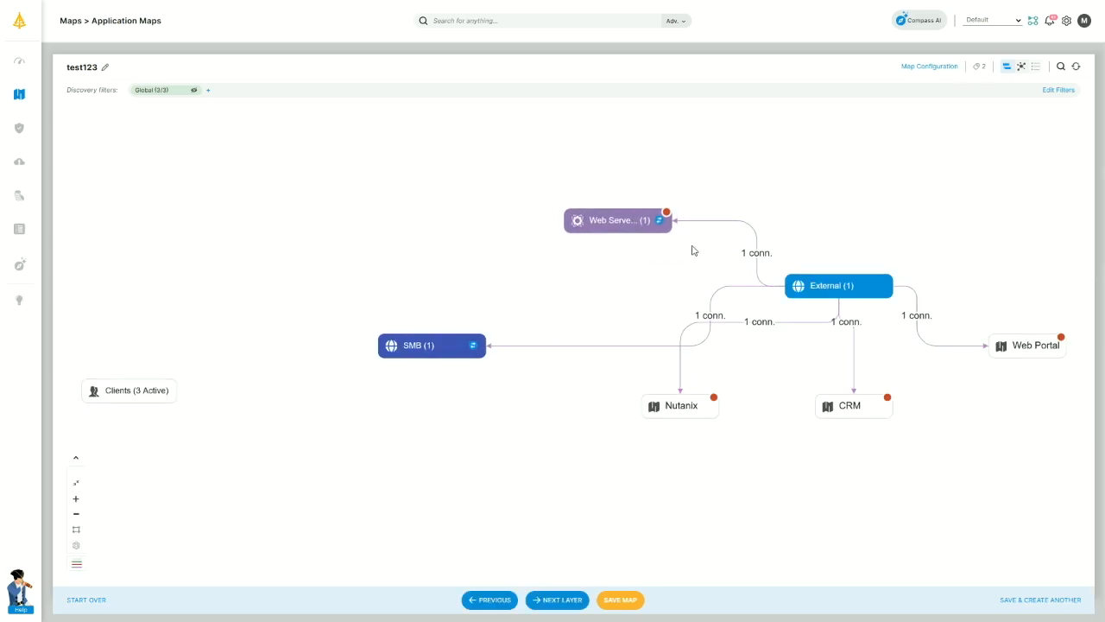
pyautogui.moveTo(392, 354); pyautogui.dragTo(395, 290)
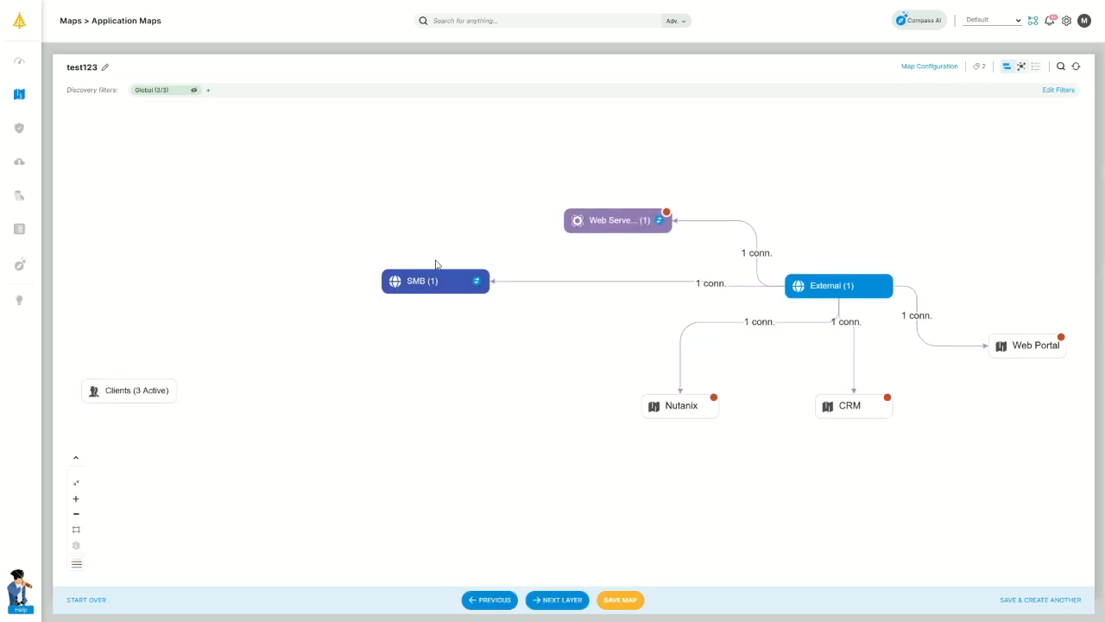
pyautogui.click(610, 230)
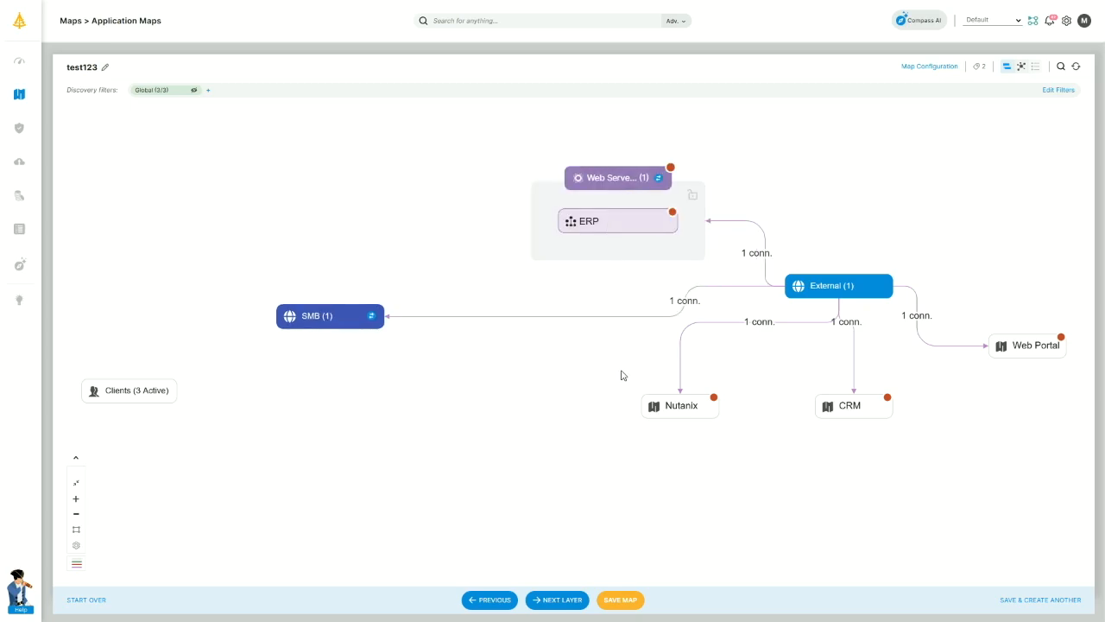
# Add two more layers out to Databases, expand Web Servers to the Tomcat servers, and open discovery filters.
pyautogui.click(560, 601)
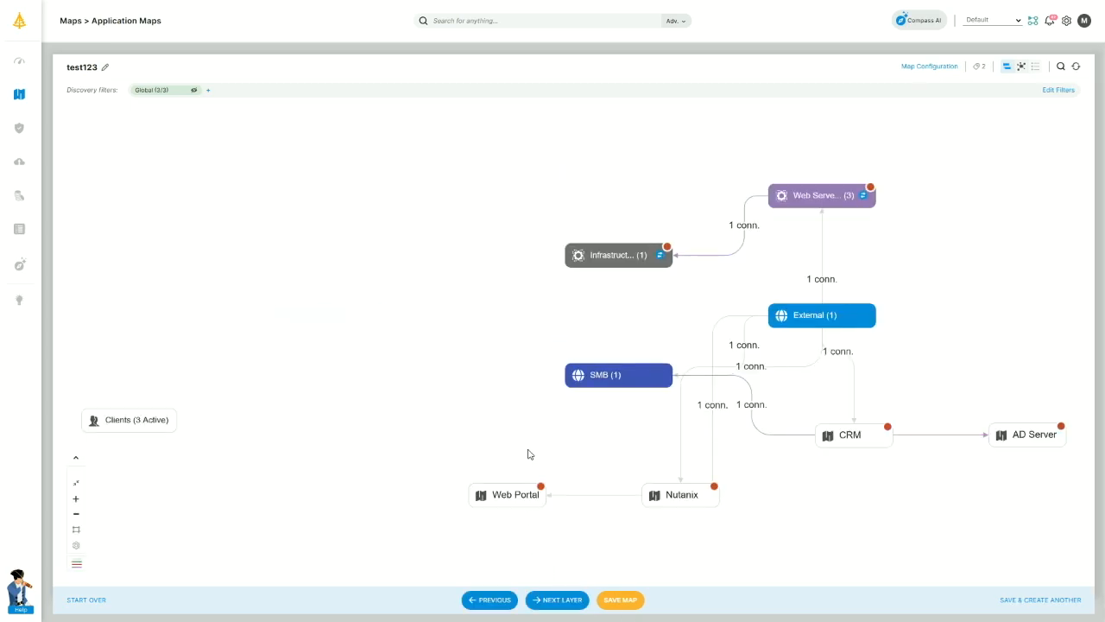
pyautogui.click(567, 605)
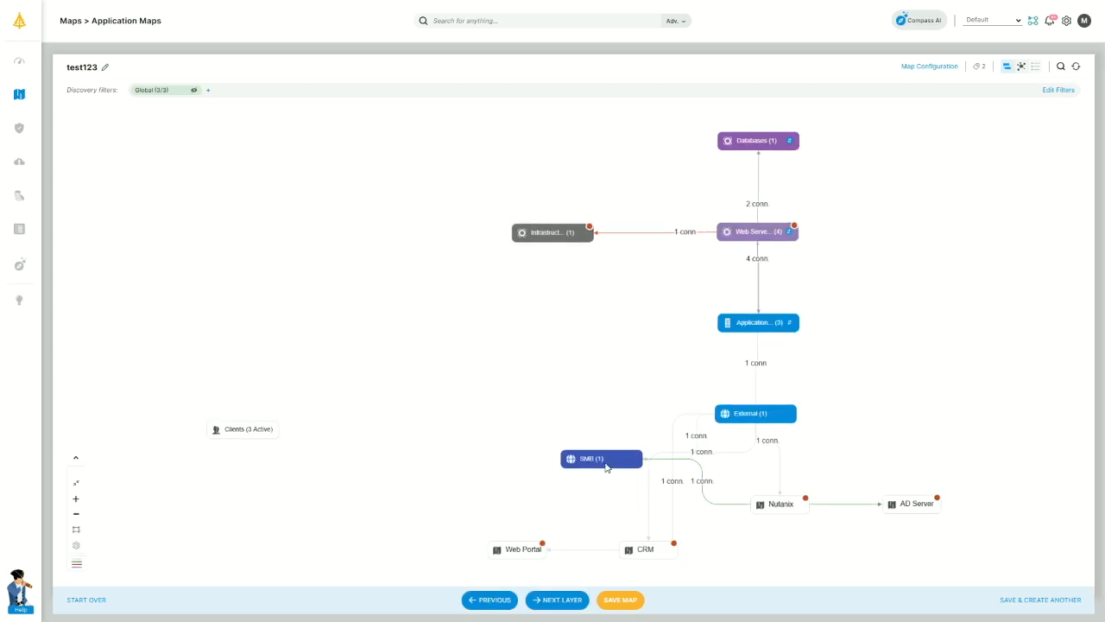
pyautogui.moveTo(612, 449); pyautogui.dragTo(542, 375)
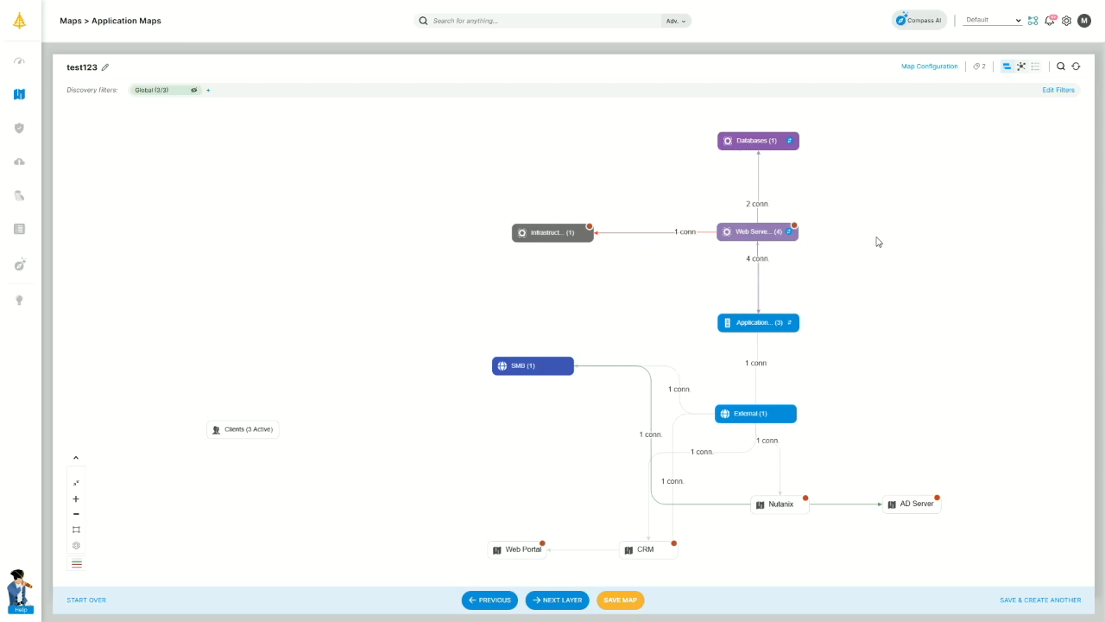
pyautogui.click(757, 241)
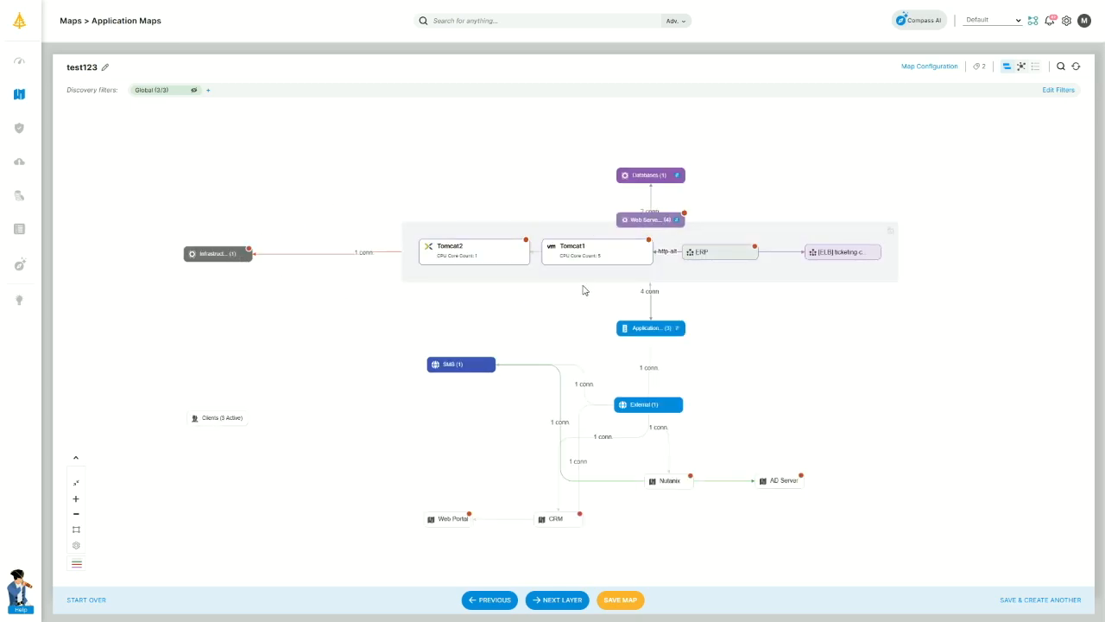
pyautogui.click(1059, 90)
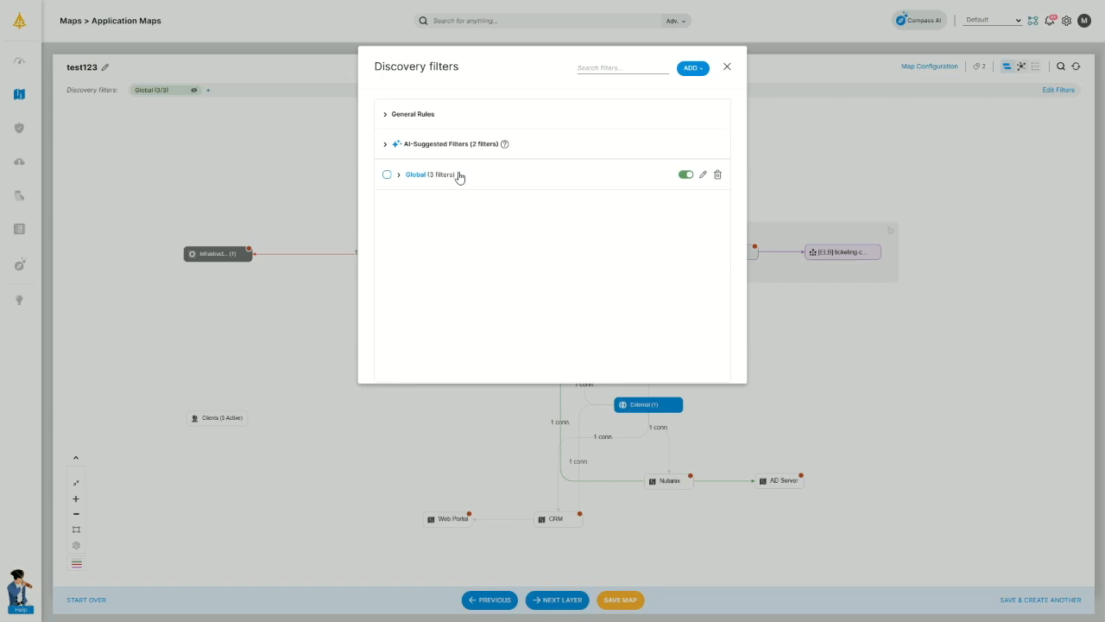
# Review the AI-suggested filters, cancel a new filter without adding it, and save test123.
pyautogui.click(386, 144)
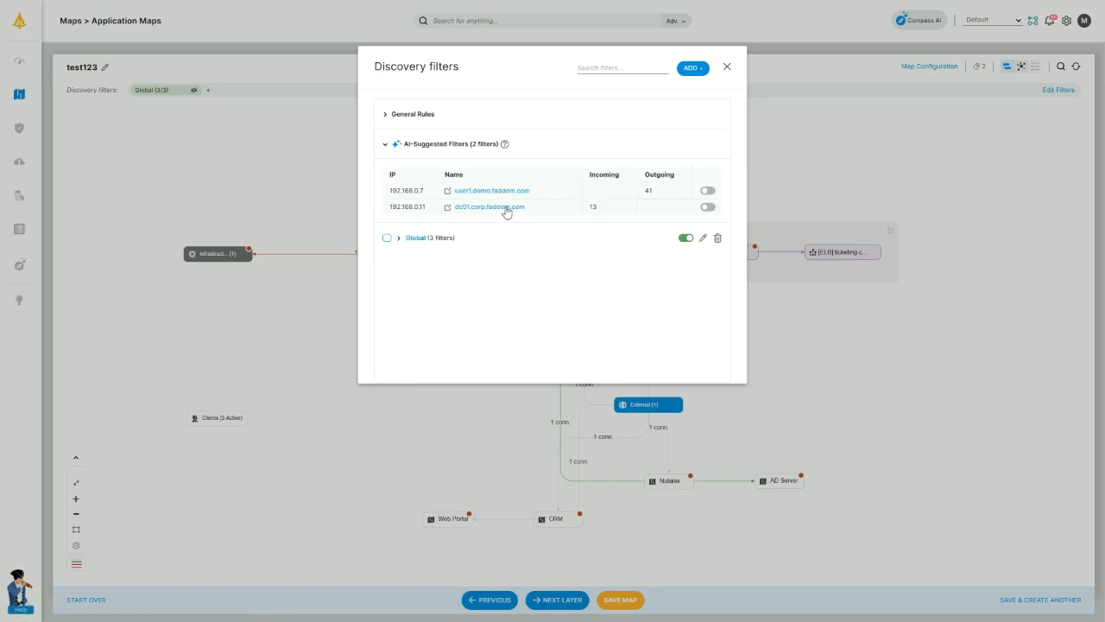
pyautogui.click(697, 69)
pyautogui.click(661, 81)
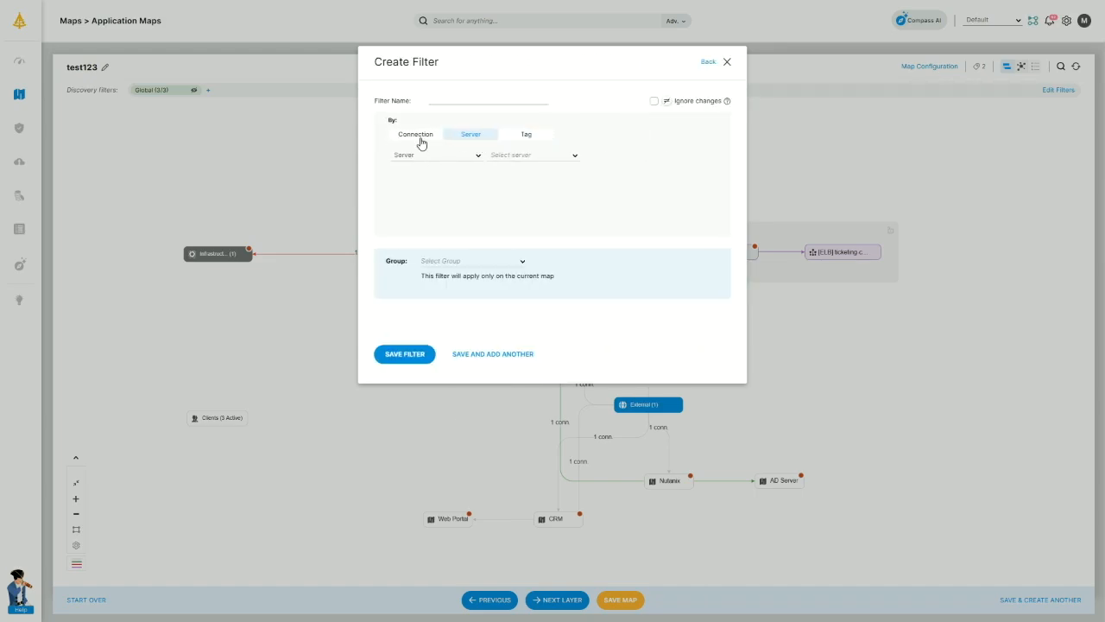
pyautogui.click(727, 63)
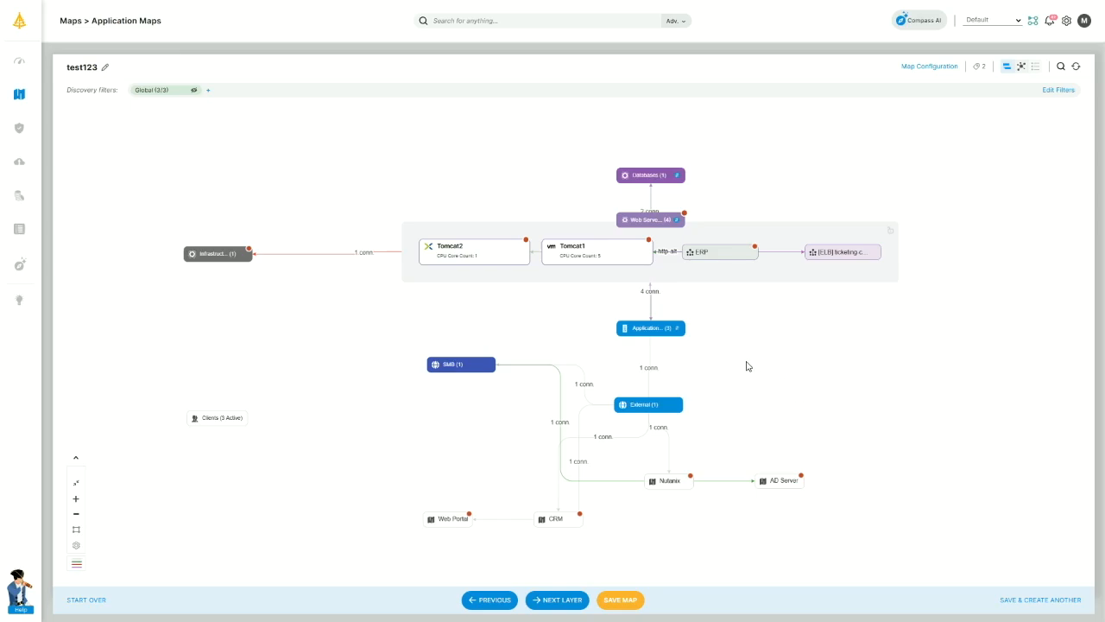
pyautogui.click(621, 600)
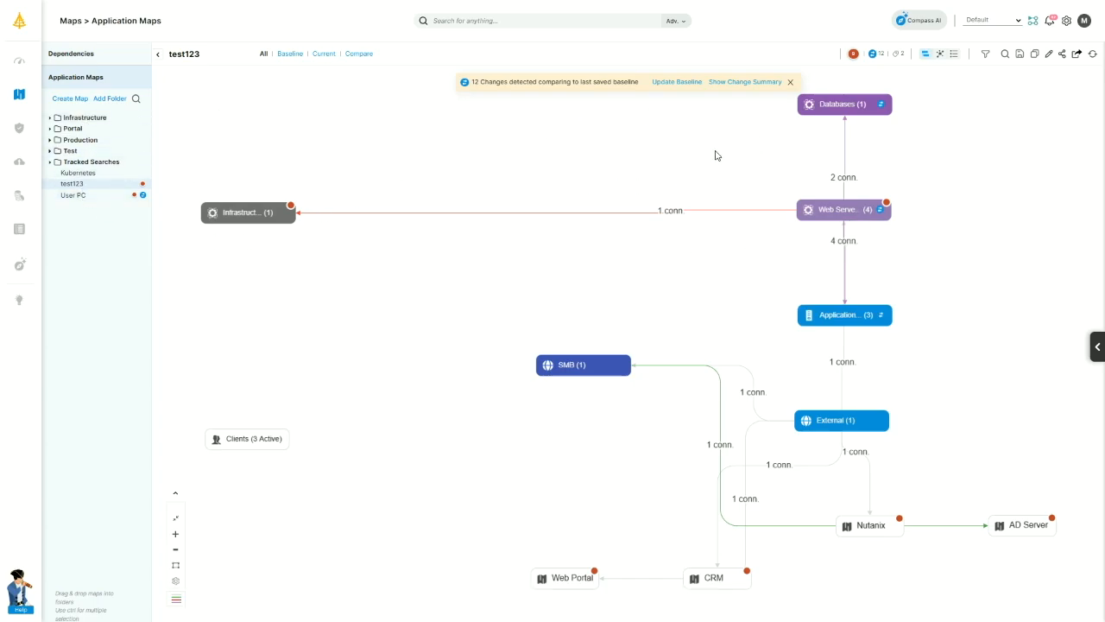
# Expand Web Servers and show Tomcat2's mysql link to Databases and its Application connections.
pyautogui.doubleClick(836, 213)
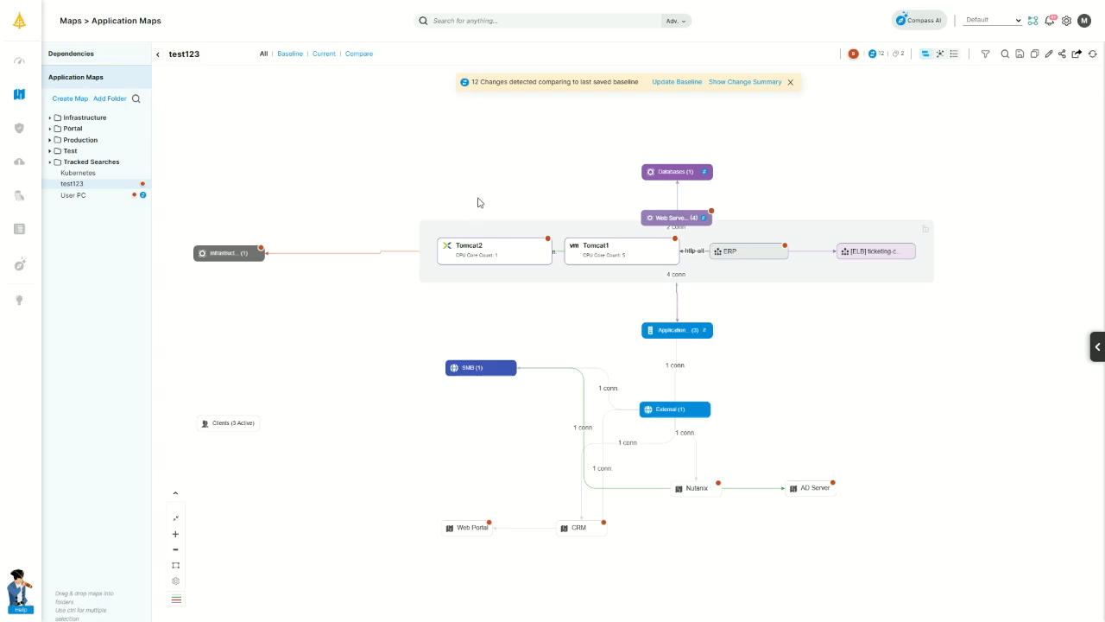
pyautogui.moveTo(474, 252)
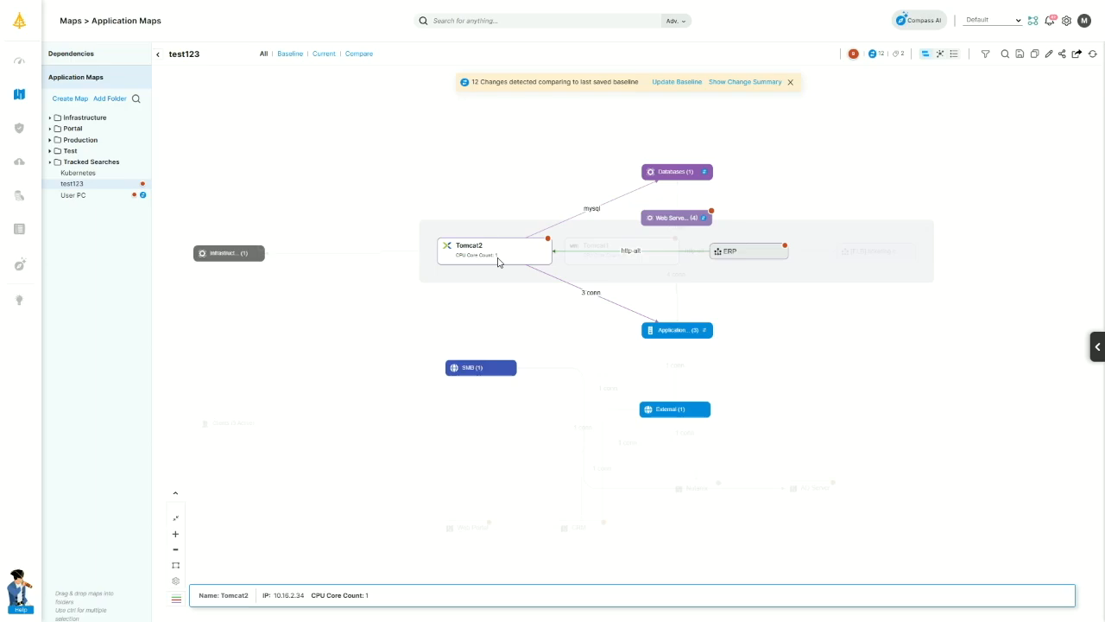
# Add Tomcat2 to the impact set and expand the Infrastructure, Portal, Production and Test map folders.
pyautogui.rightClick(498, 255)
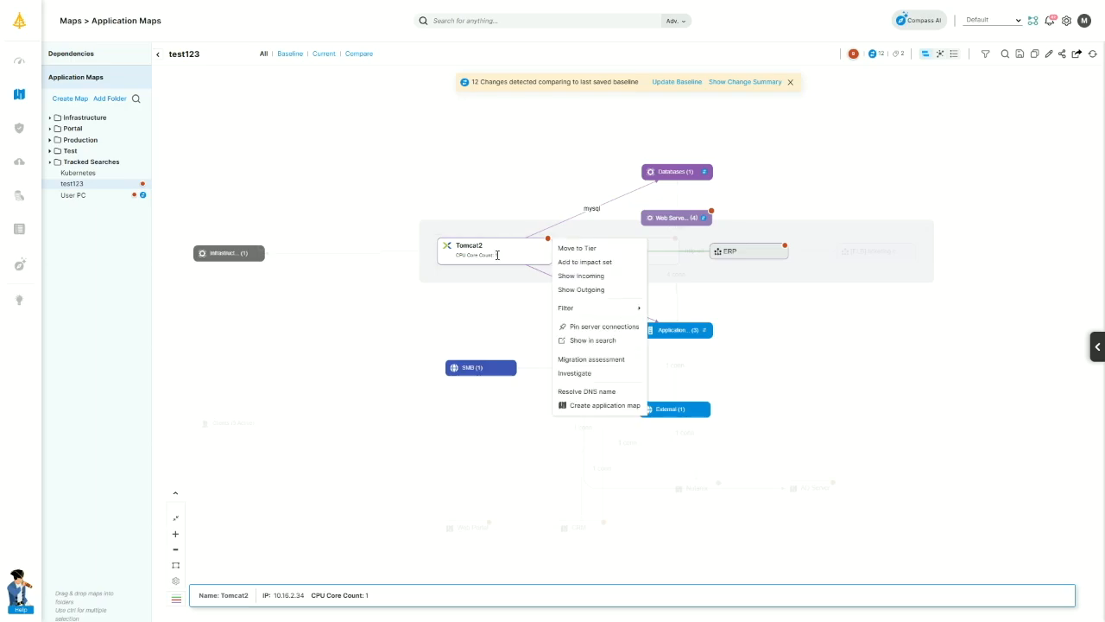
pyautogui.click(566, 262)
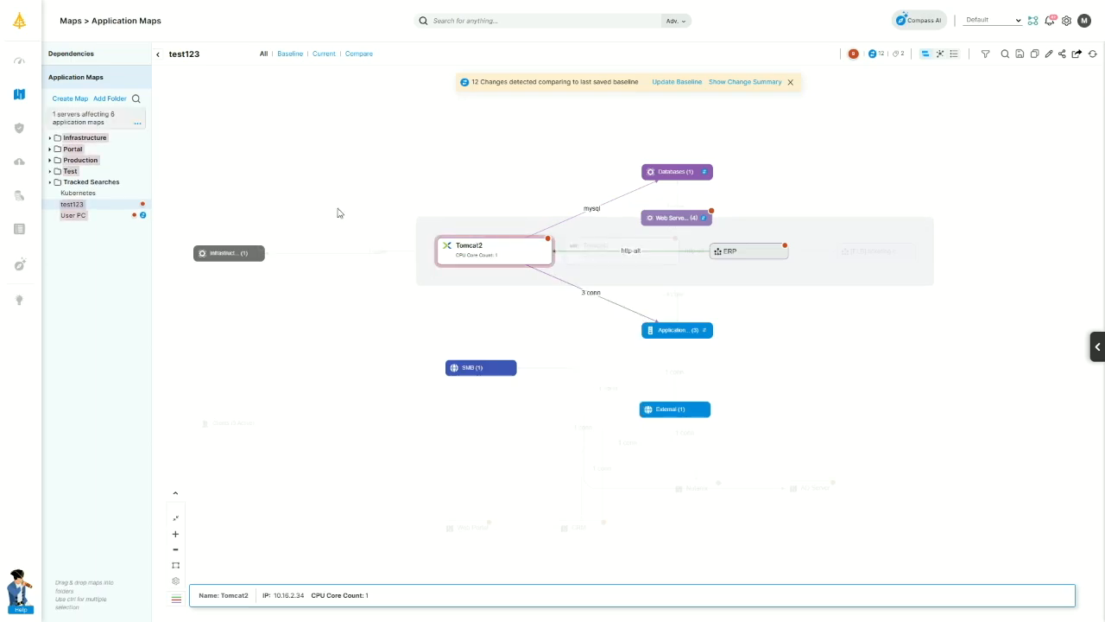
pyautogui.click(49, 138)
pyautogui.click(50, 171)
pyautogui.click(49, 194)
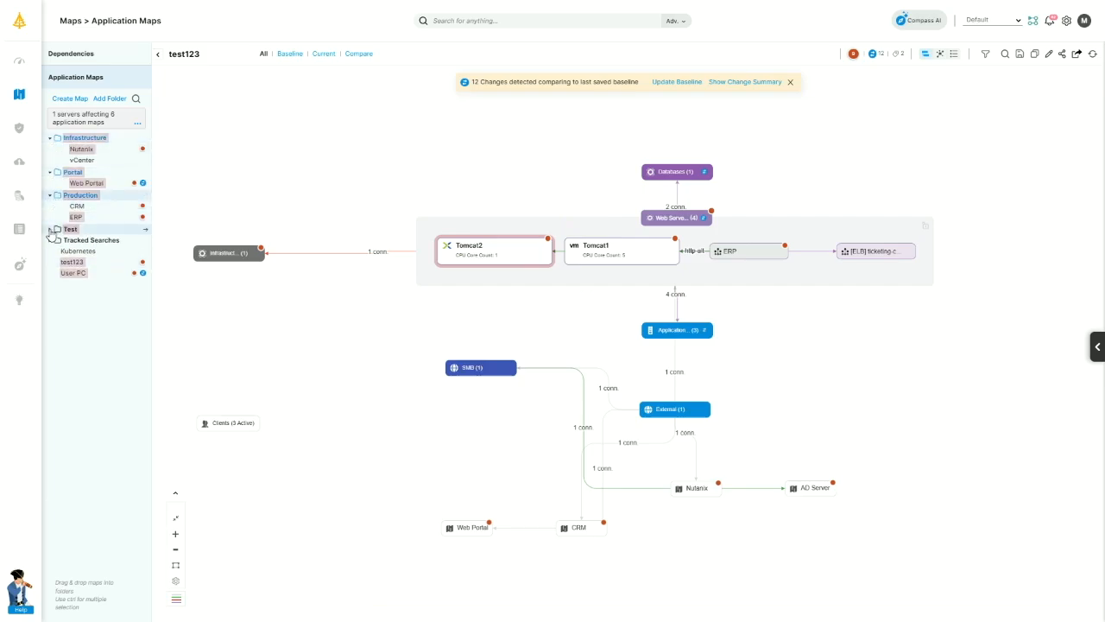
pyautogui.click(49, 229)
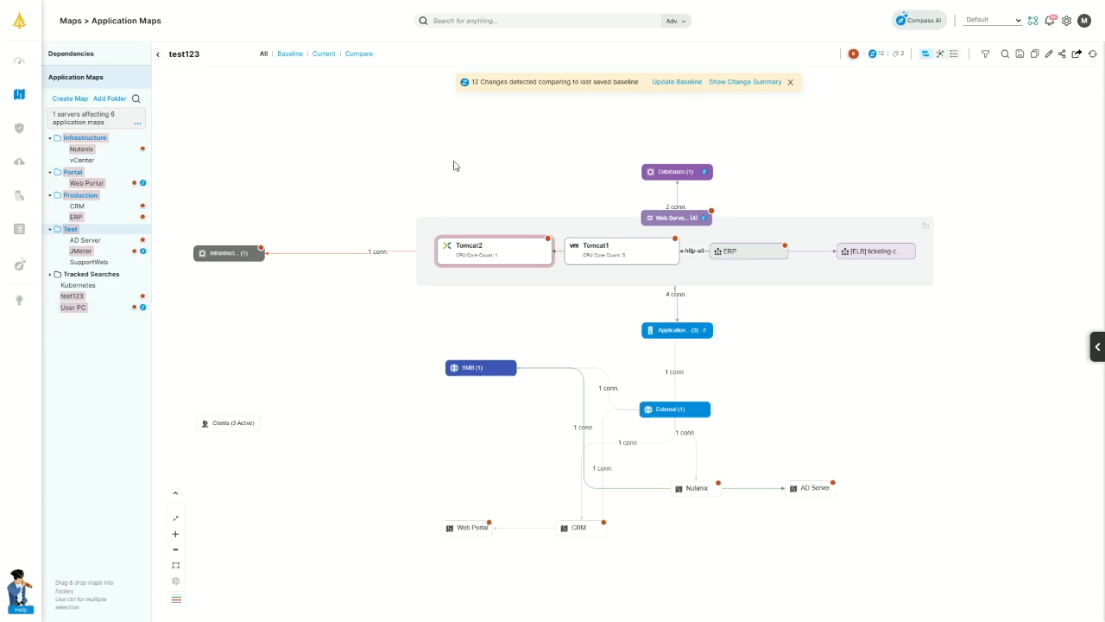
# Remove Tomcat2 from the impact set and open its details panel.
pyautogui.moveTo(494, 243)
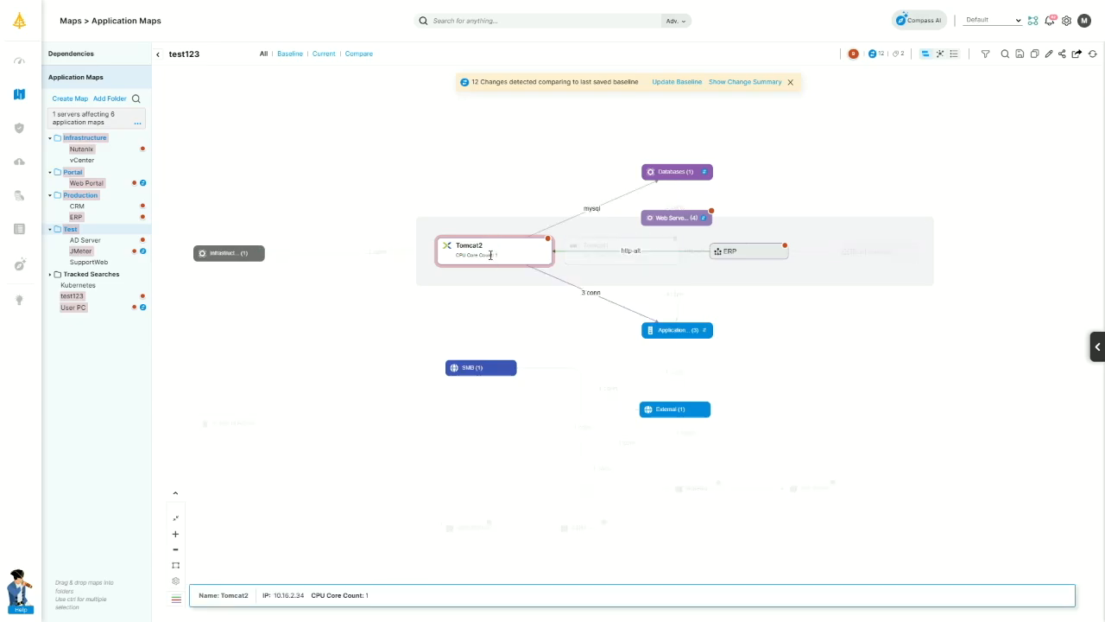
pyautogui.rightClick(553, 247)
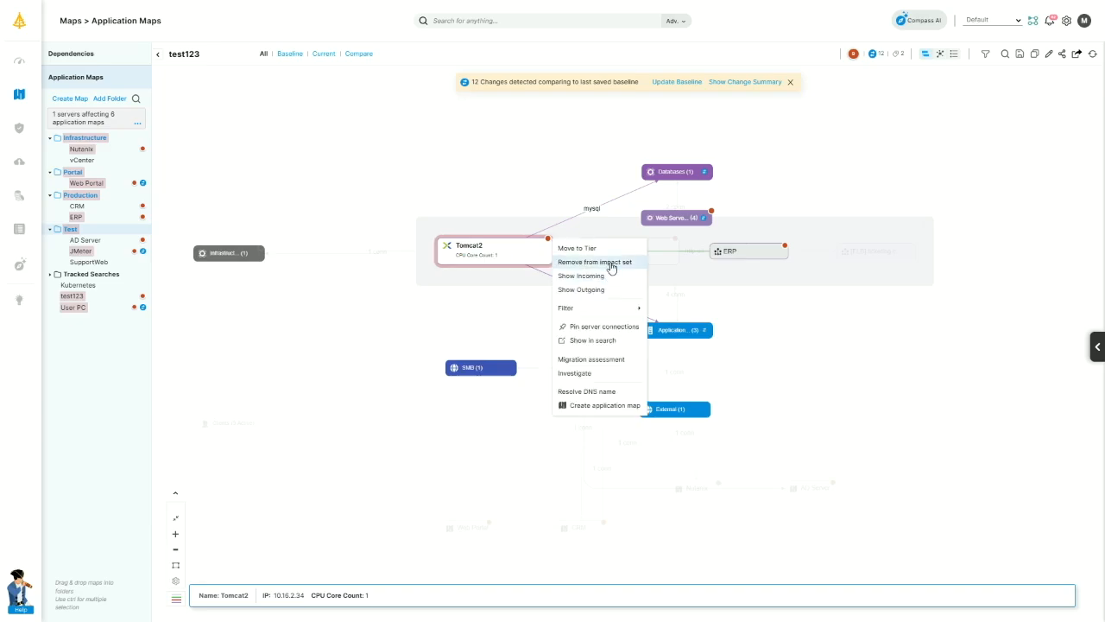
pyautogui.click(609, 261)
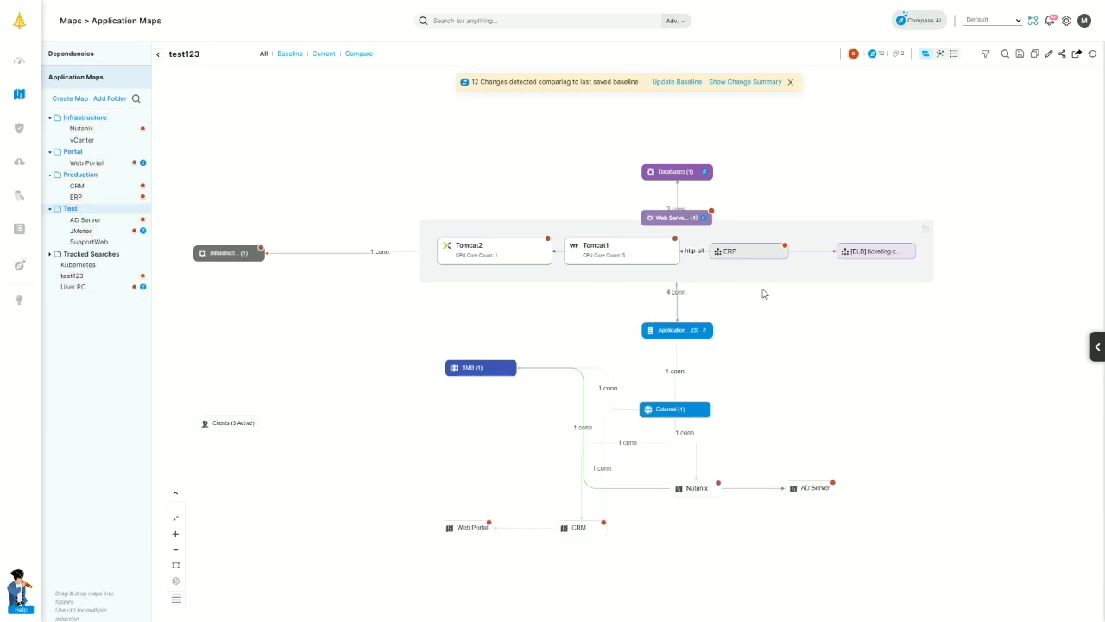
pyautogui.click(507, 257)
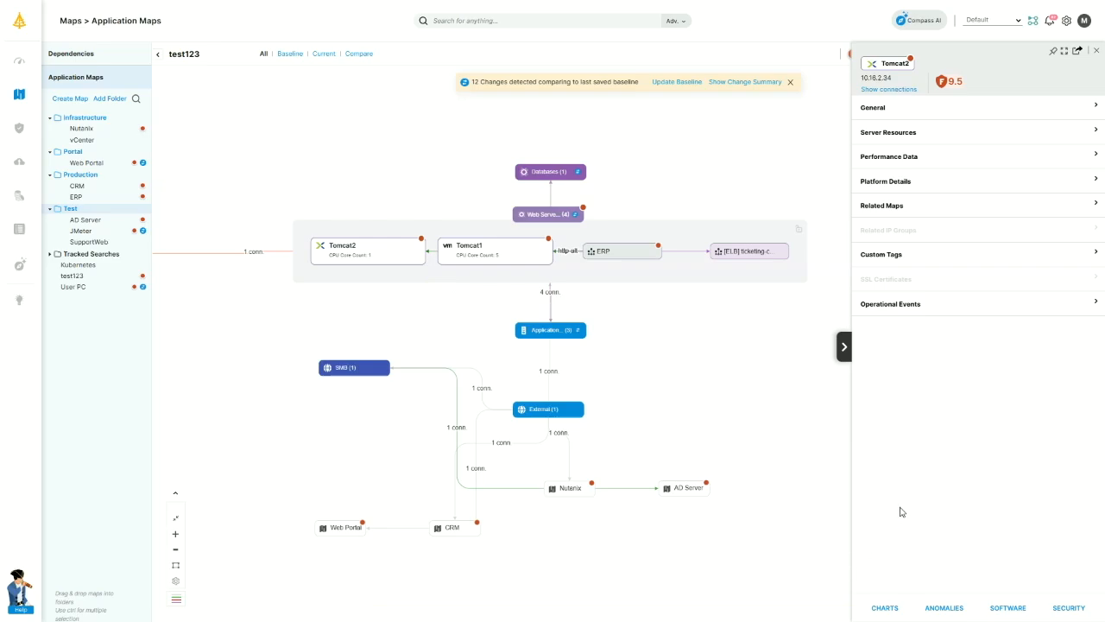
# Expand Tomcat2's General and Server Resources sections, then view its traffic charts without saving the layout.
pyautogui.click(928, 109)
pyautogui.click(985, 326)
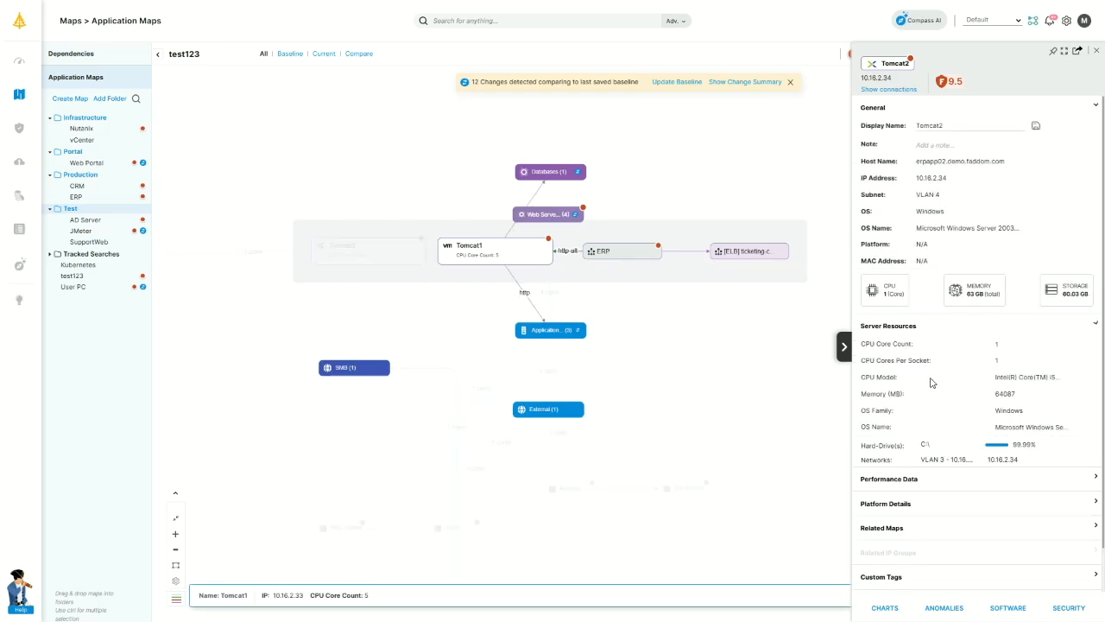
pyautogui.scroll(-1, 941, 417)
pyautogui.click(886, 609)
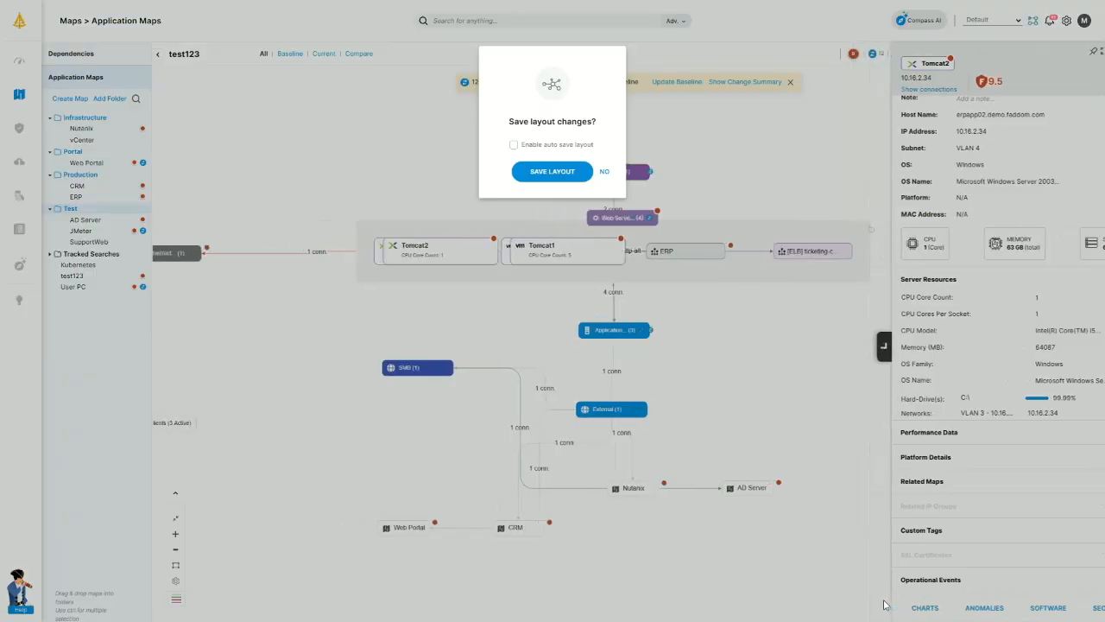
pyautogui.click(604, 172)
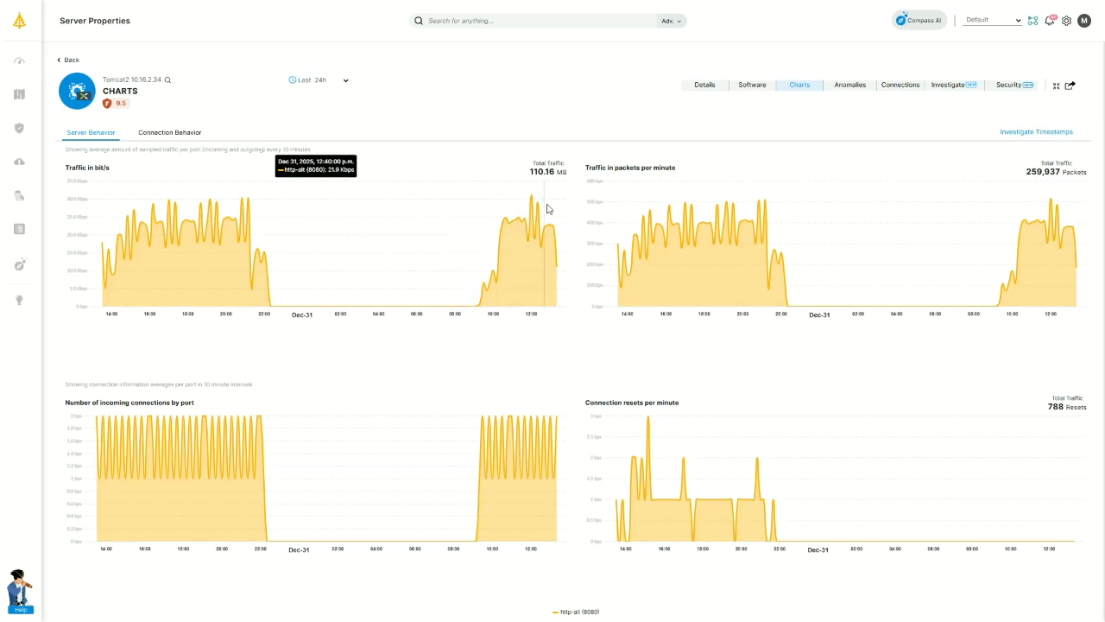
# Compare Tomcat2's connections between 9:00 AM and 12:00 PM on Dec 31.
pyautogui.click(1028, 132)
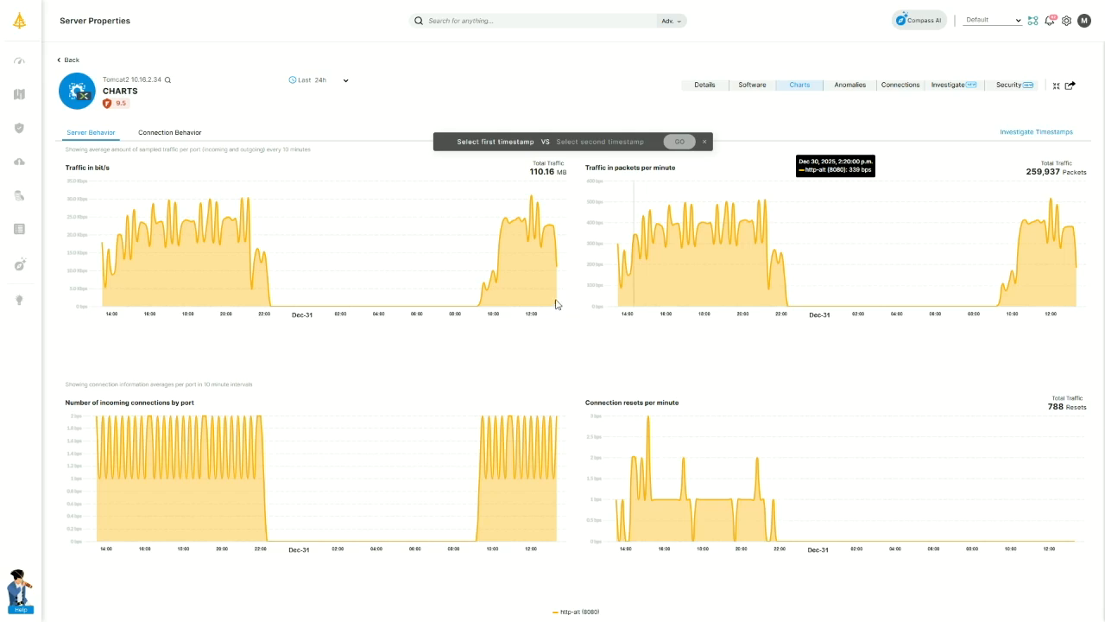
pyautogui.click(474, 308)
pyautogui.click(532, 205)
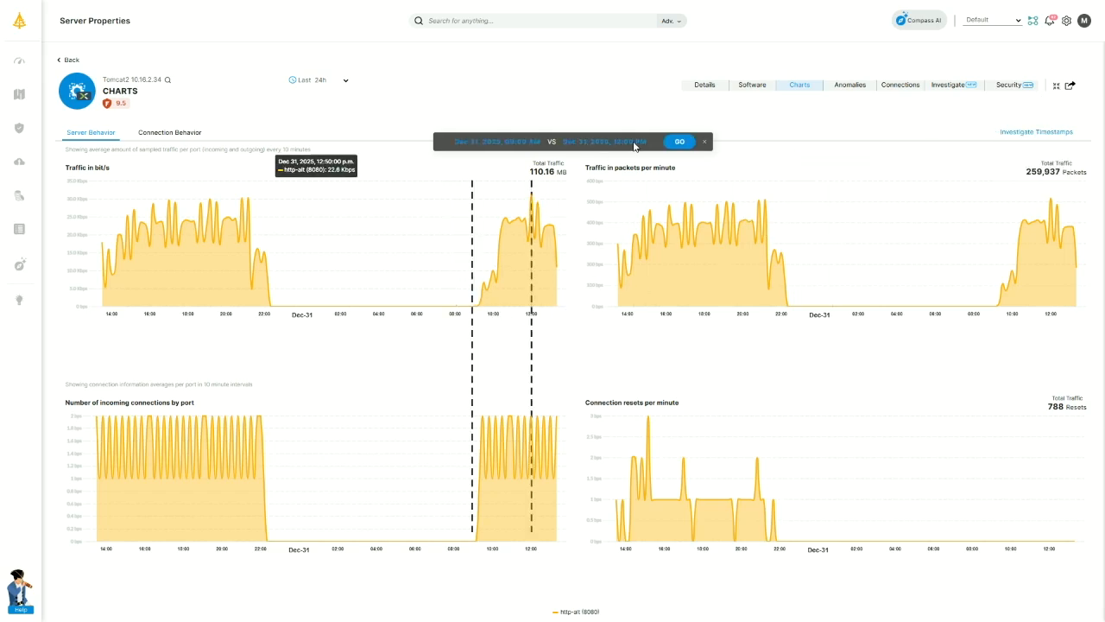
pyautogui.click(681, 142)
pyautogui.moveTo(611, 163); pyautogui.dragTo(529, 170)
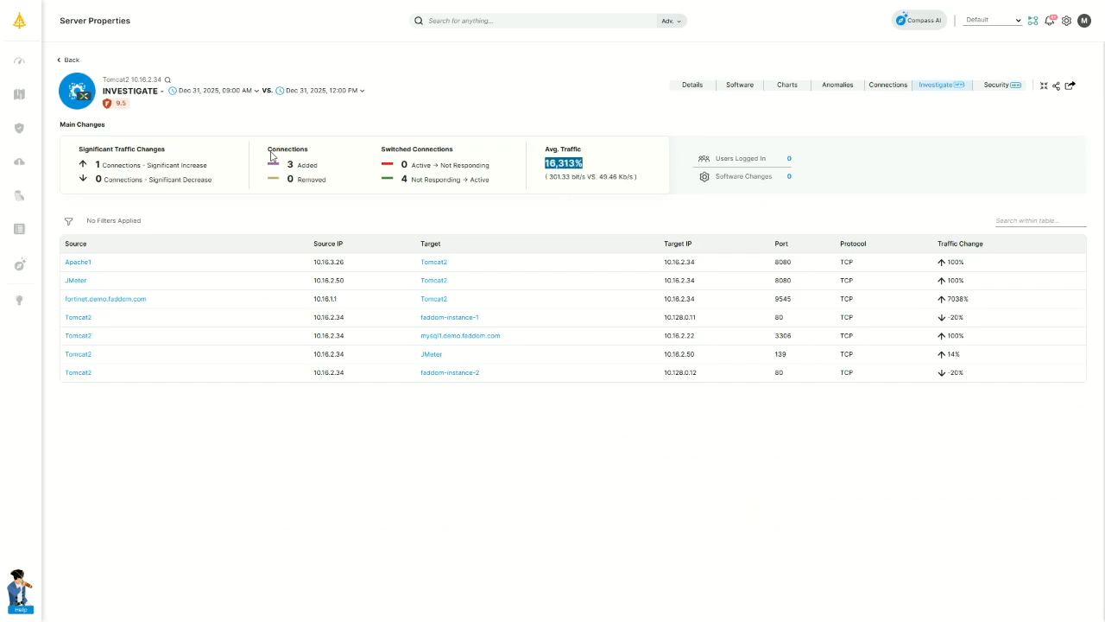
# Filter the comparison to added connections, clear the filter, and go back to the test123 map.
pyautogui.click(304, 170)
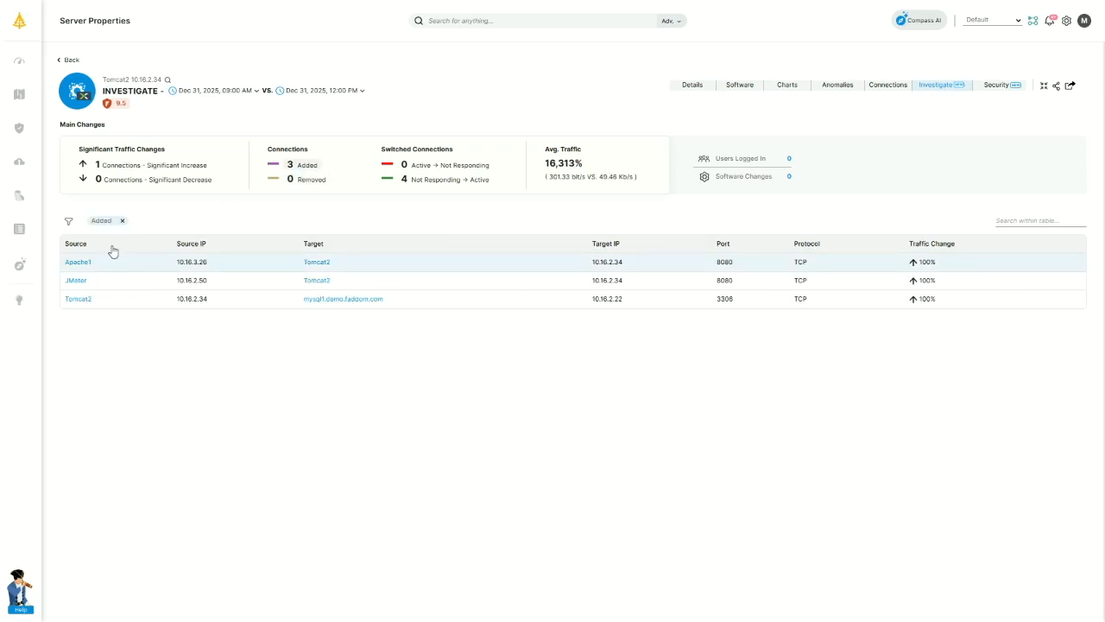
pyautogui.click(122, 221)
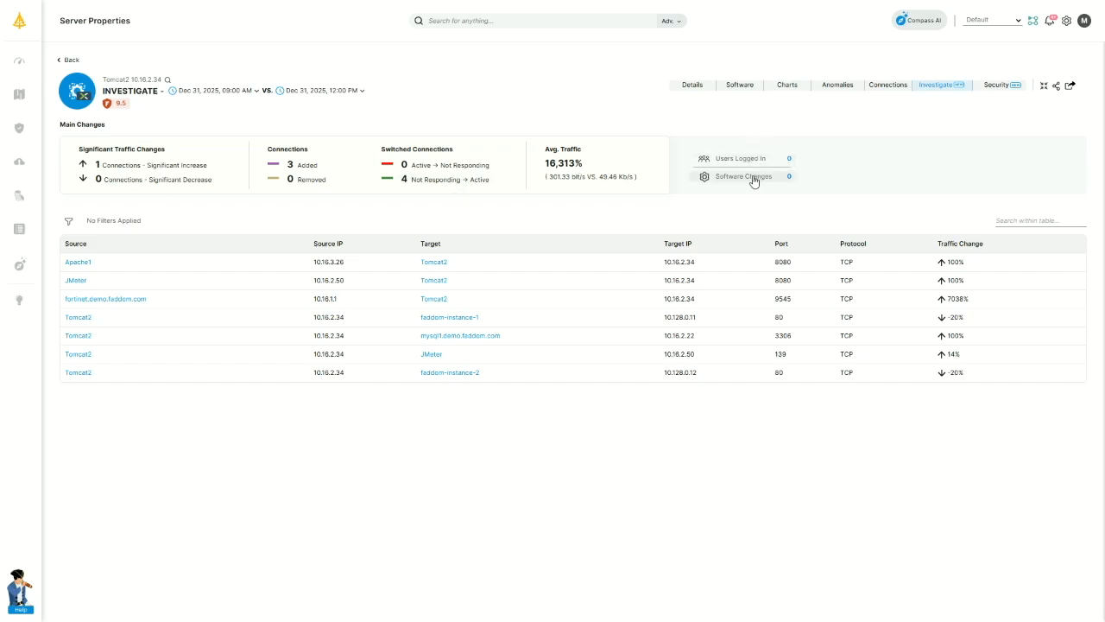
pyautogui.click(70, 62)
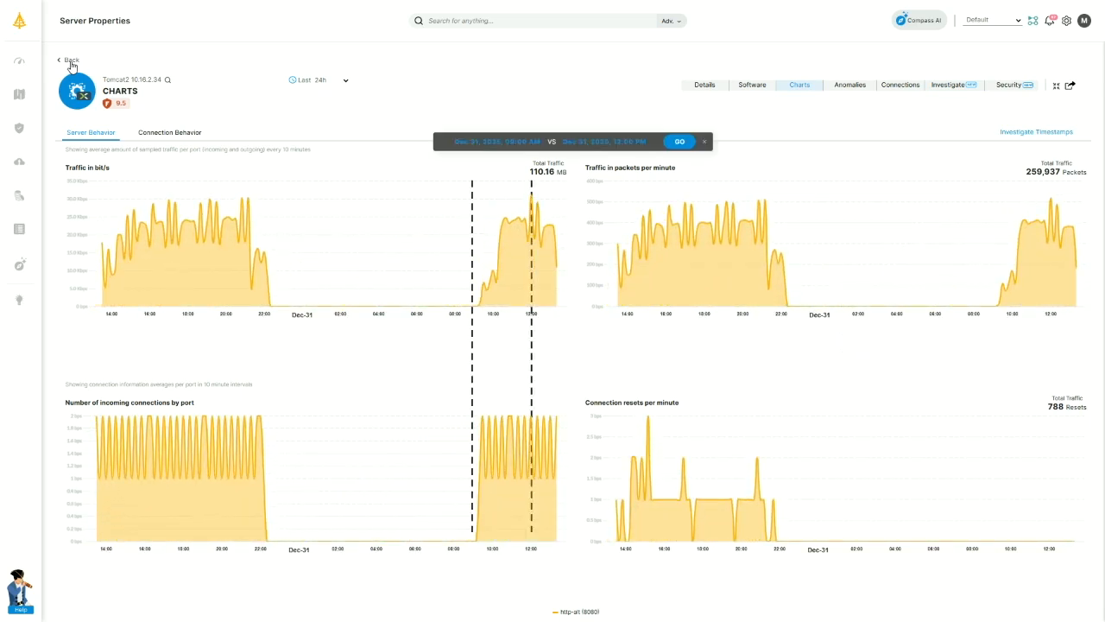
pyautogui.click(70, 61)
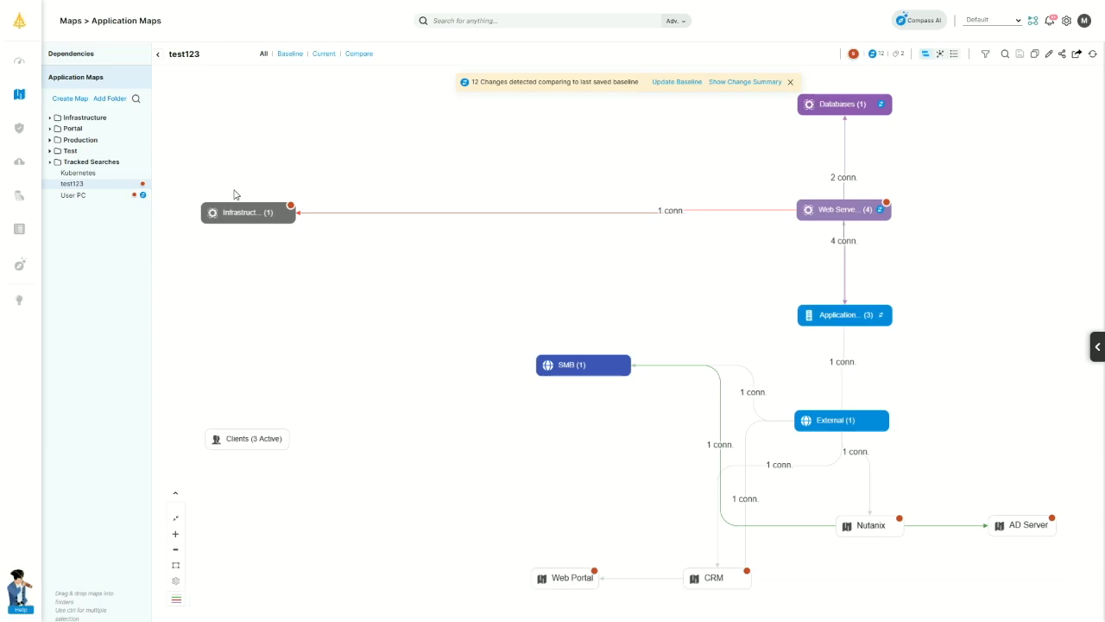
# Open Web Portal from the Portal folder and apply its 10 detected changes to the baseline.
pyautogui.click(50, 128)
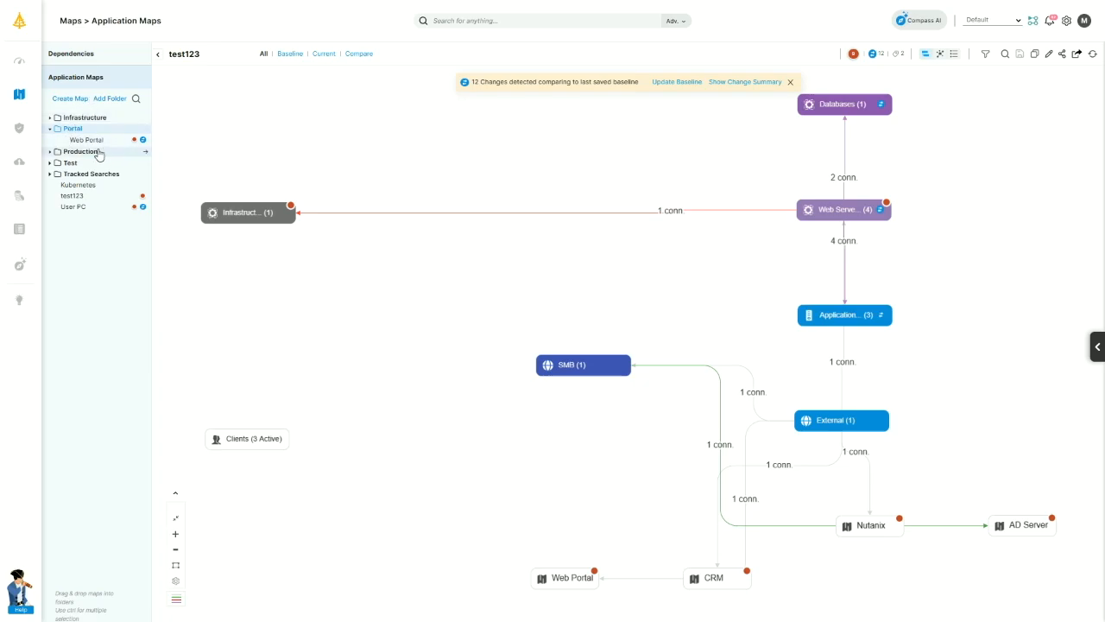
pyautogui.click(90, 140)
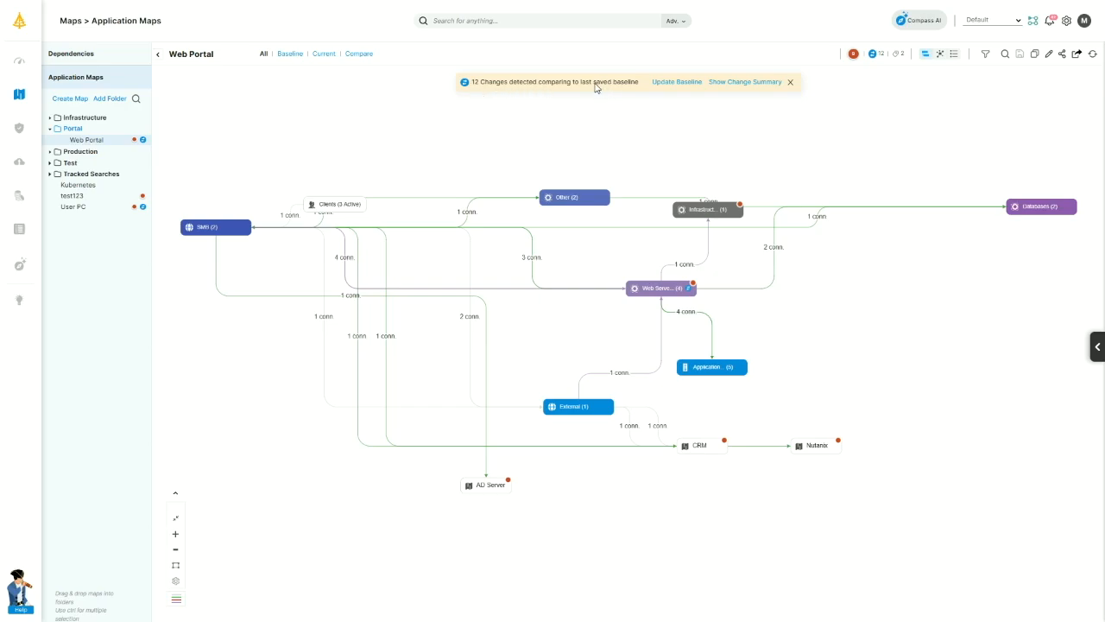
pyautogui.click(743, 82)
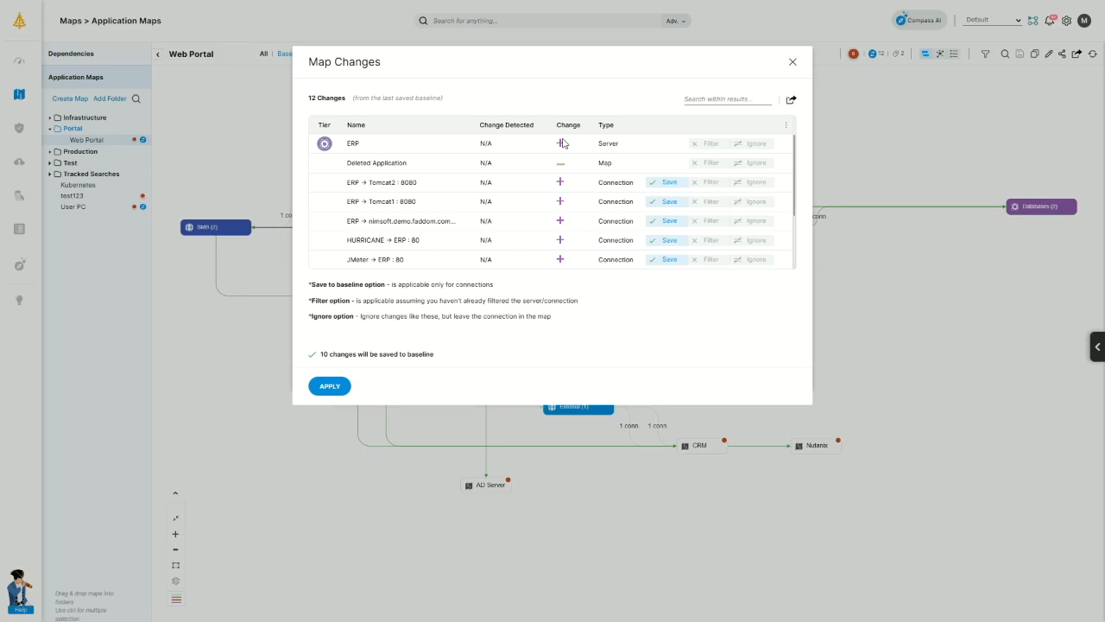
pyautogui.scroll(-3, 604, 208)
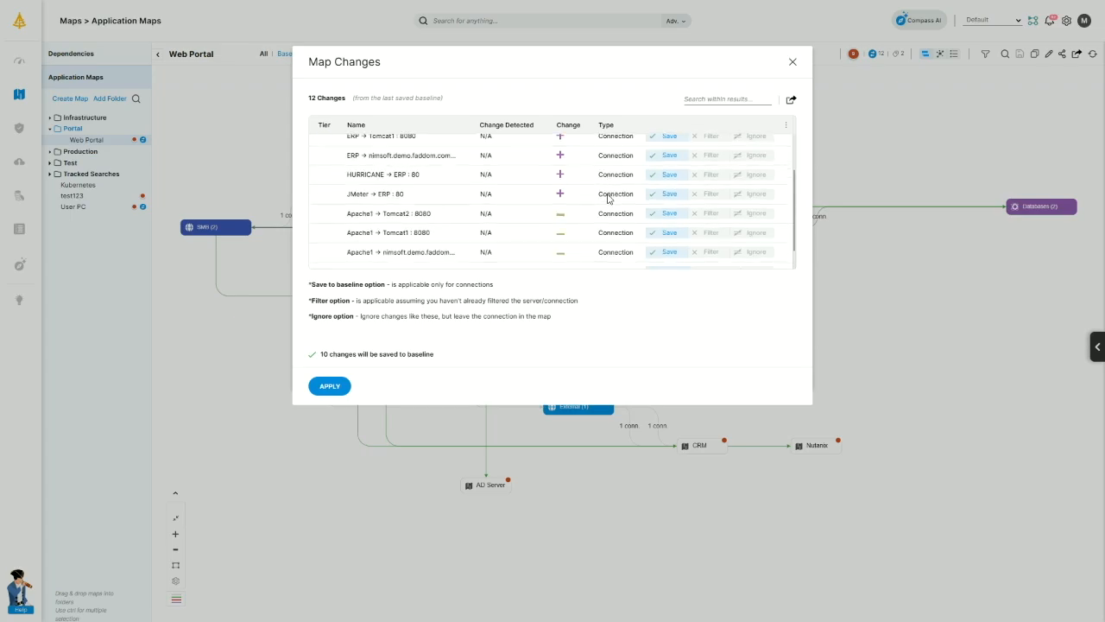
pyautogui.scroll(5, 613, 261)
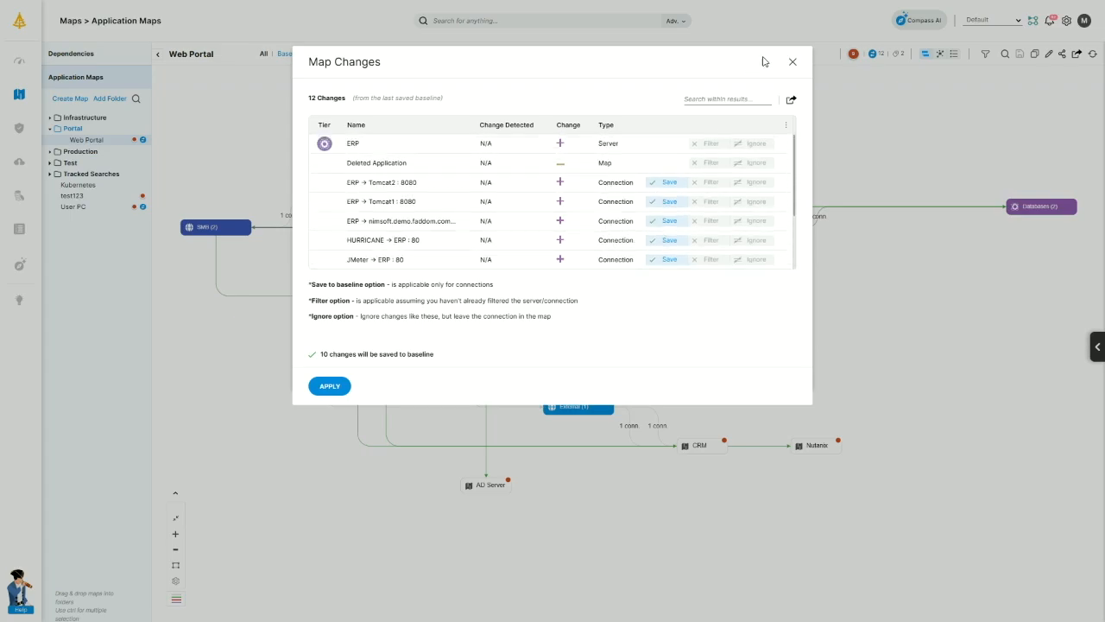
pyautogui.click(336, 388)
pyautogui.click(553, 177)
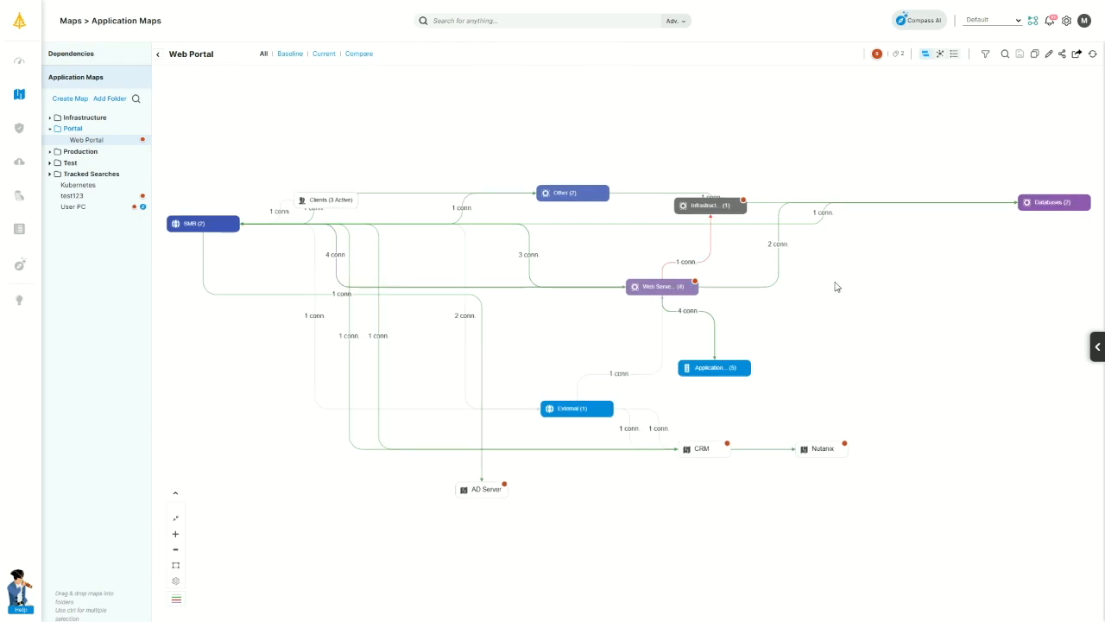
# Set up a Dec 24 to Dec 31 timeline comparison for the Web Portal map.
pyautogui.click(360, 55)
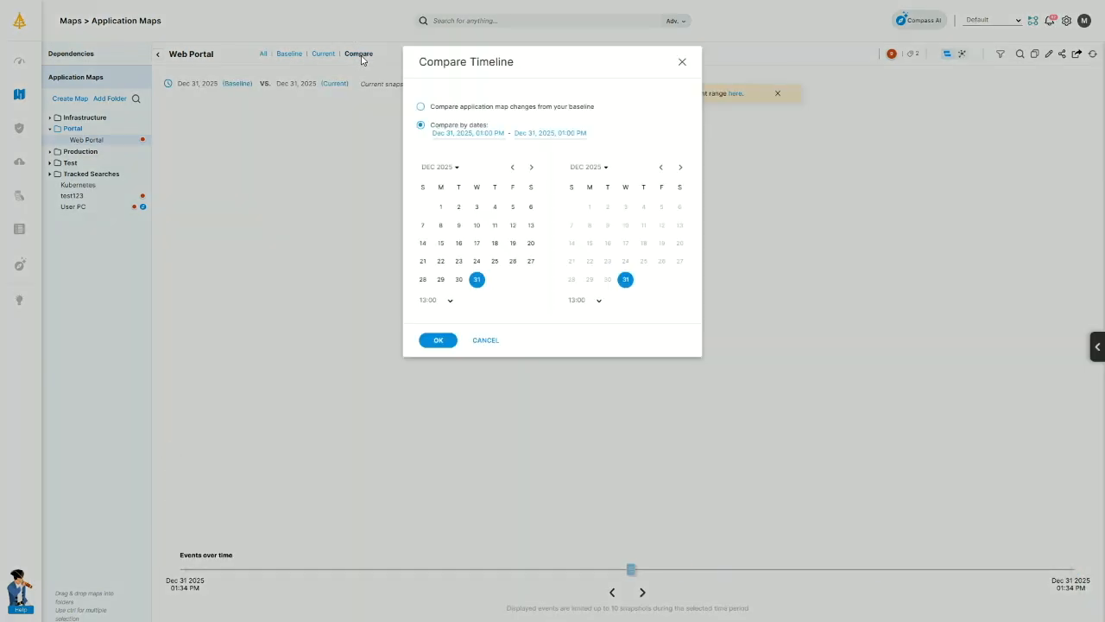
pyautogui.click(478, 263)
pyautogui.click(433, 343)
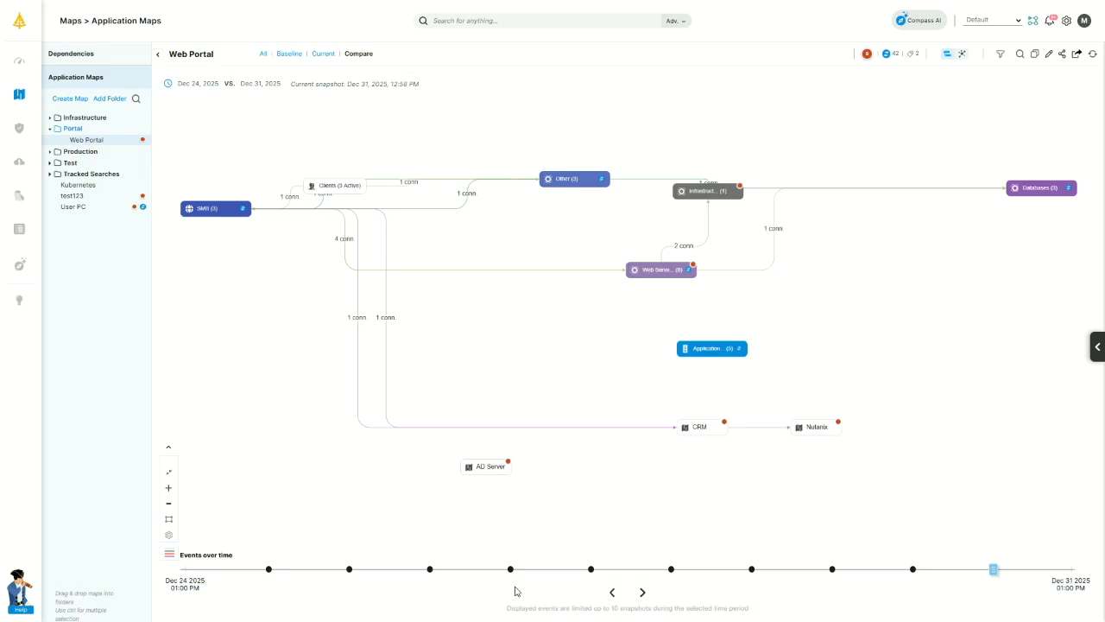
# Step back through the snapshots to Dec 27, then show the folder dependency diagram.
pyautogui.click(613, 593)
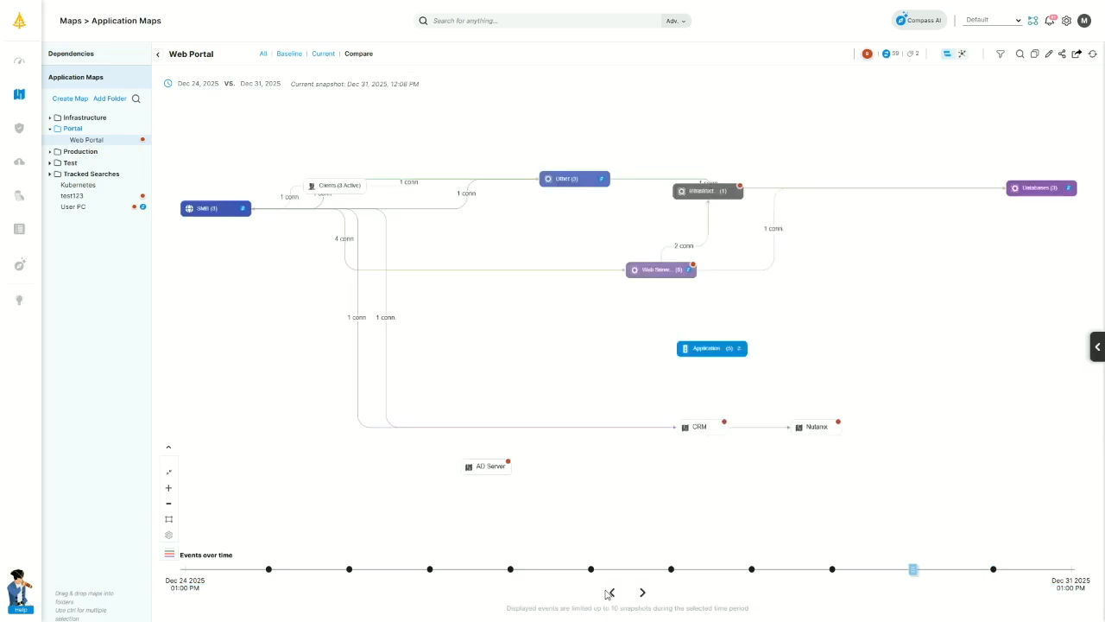
pyautogui.click(613, 593)
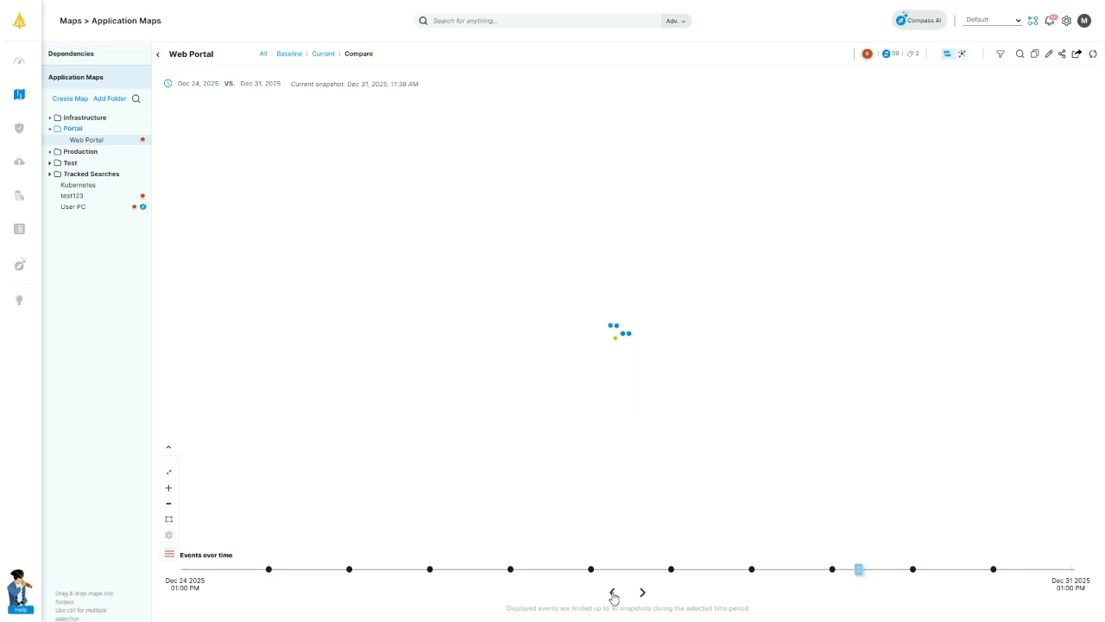
pyautogui.click(613, 593)
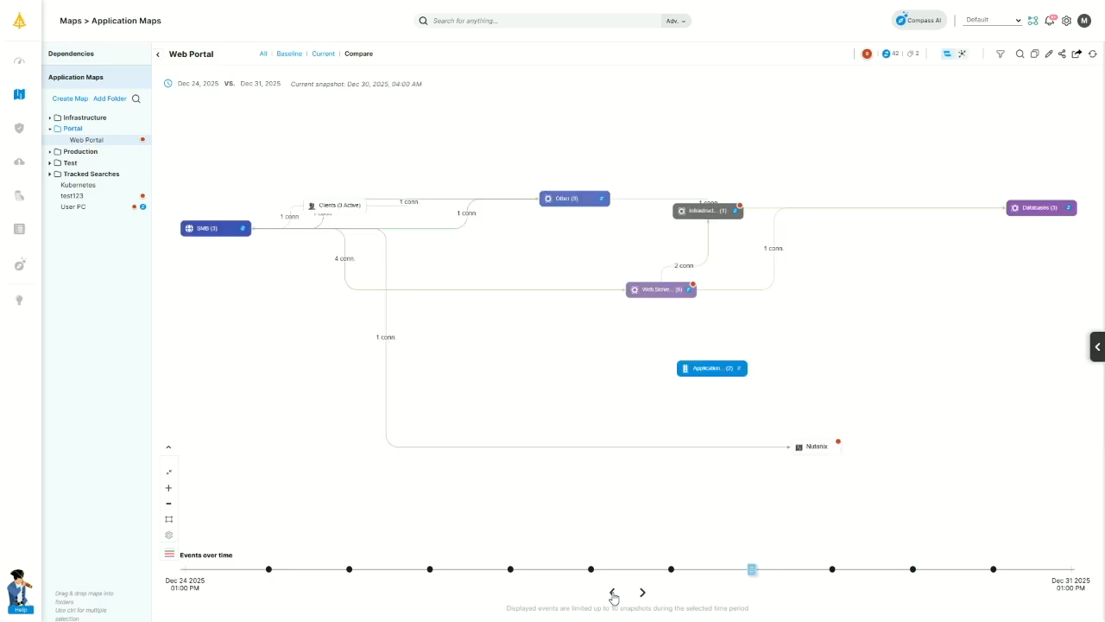
pyautogui.click(613, 593)
pyautogui.click(613, 594)
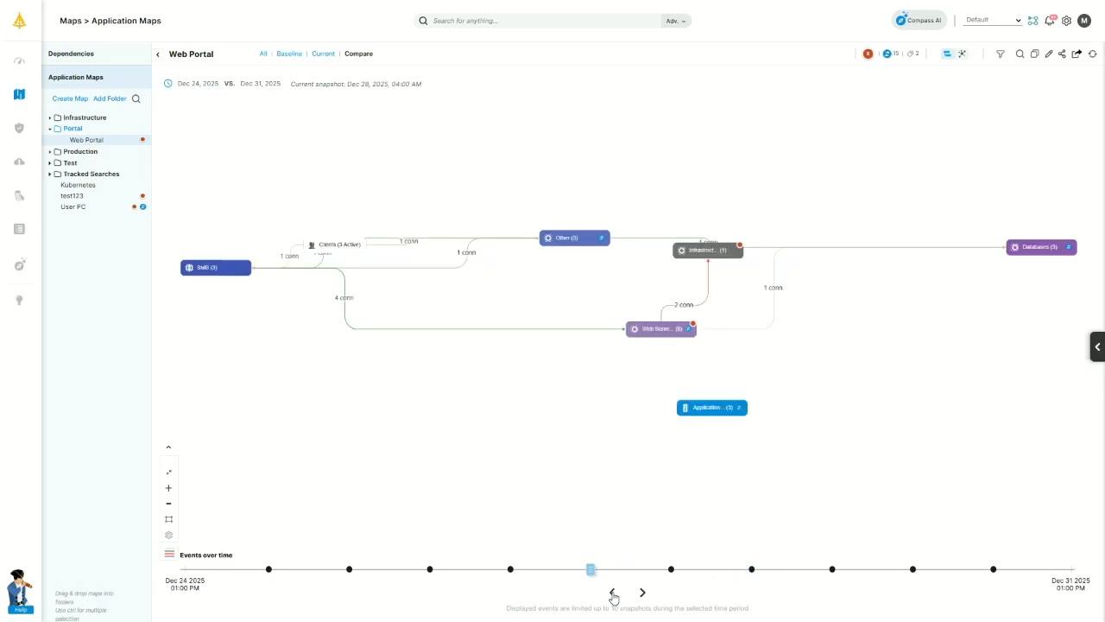
pyautogui.click(613, 593)
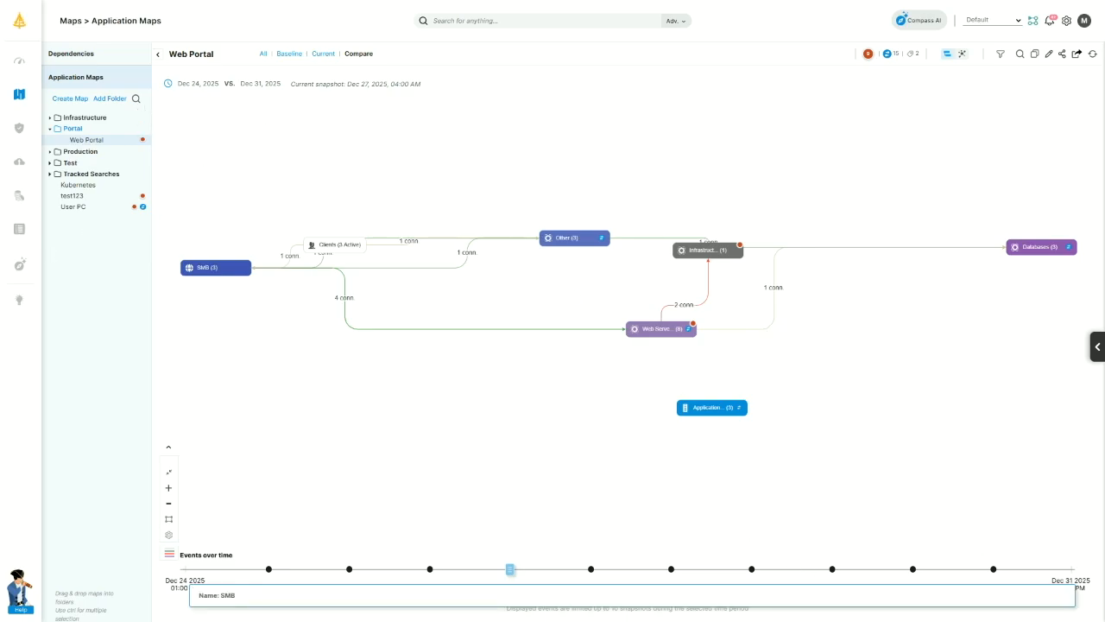
pyautogui.click(109, 50)
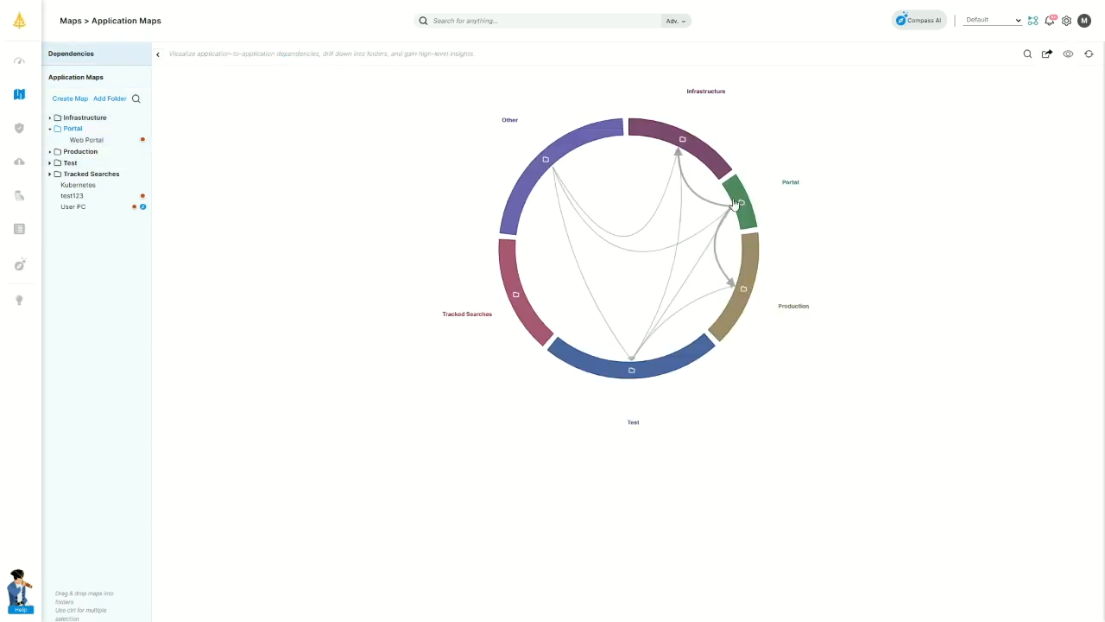
# Highlight the Other, Infrastructure, Portal and Production folders, inspect ERP→Web Portal traffic, then open Subnet Dependencies.
pyautogui.click(581, 133)
pyautogui.click(691, 151)
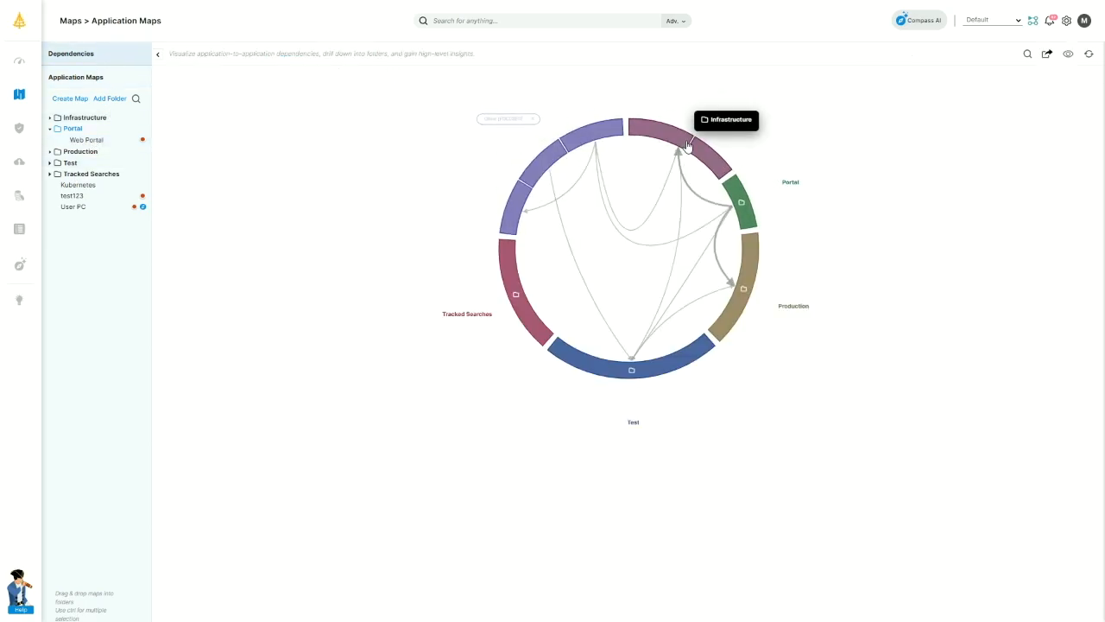
pyautogui.click(741, 204)
pyautogui.click(742, 309)
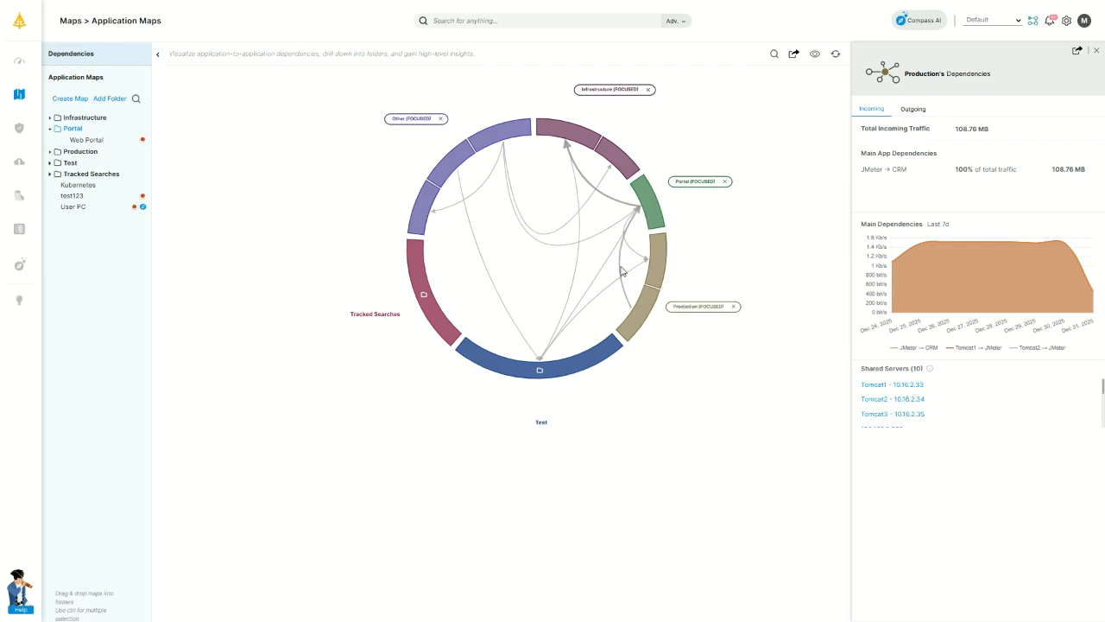
pyautogui.click(620, 272)
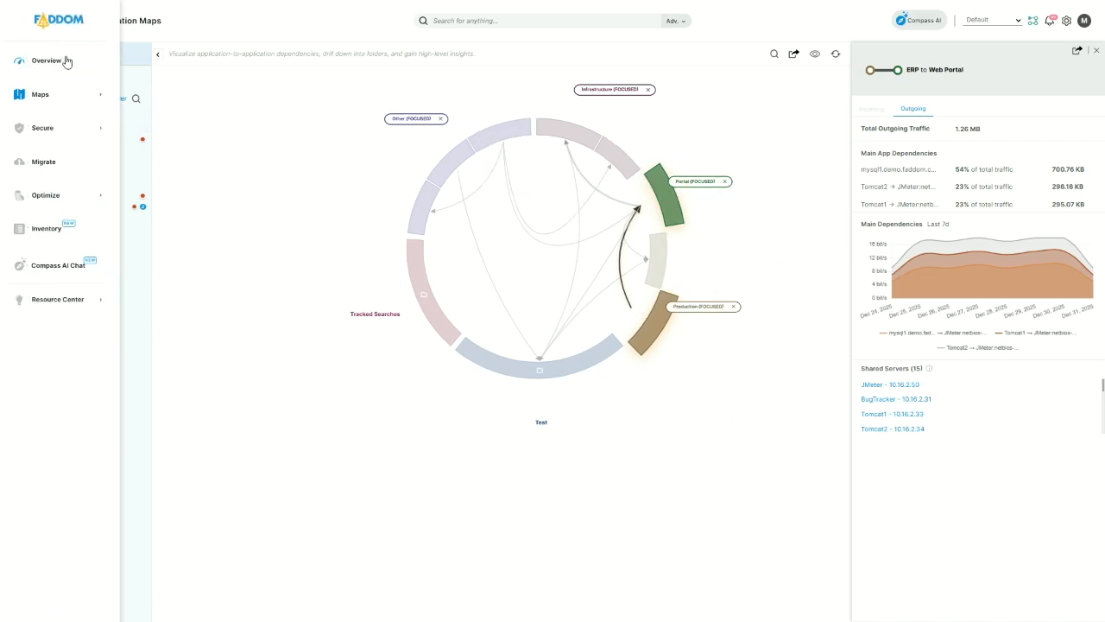
pyautogui.click(43, 97)
pyautogui.click(44, 126)
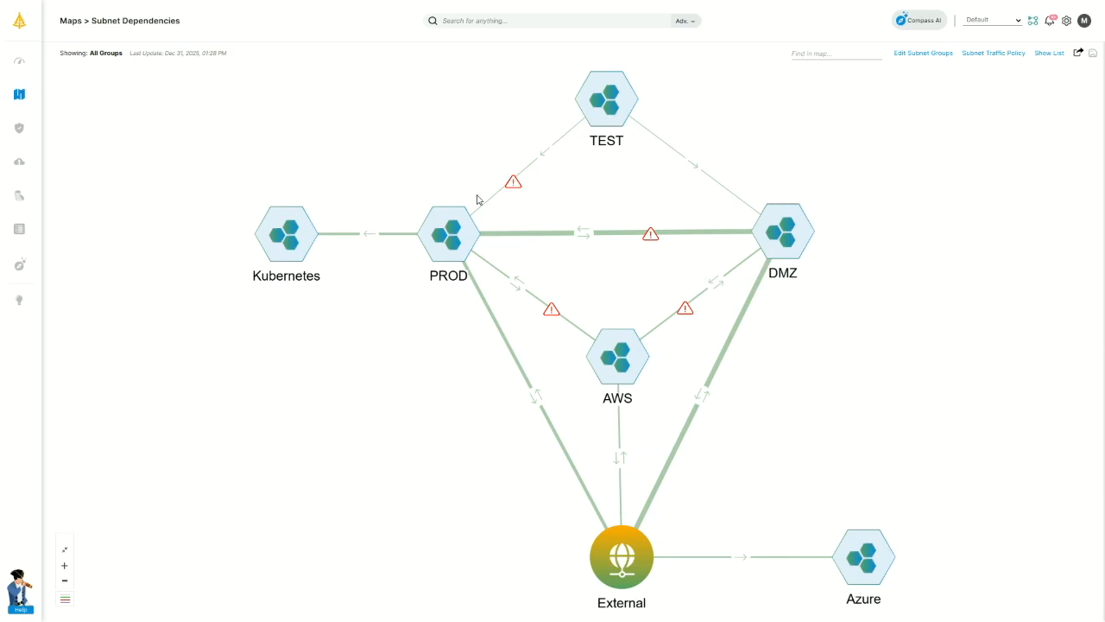
pyautogui.doubleClick(450, 249)
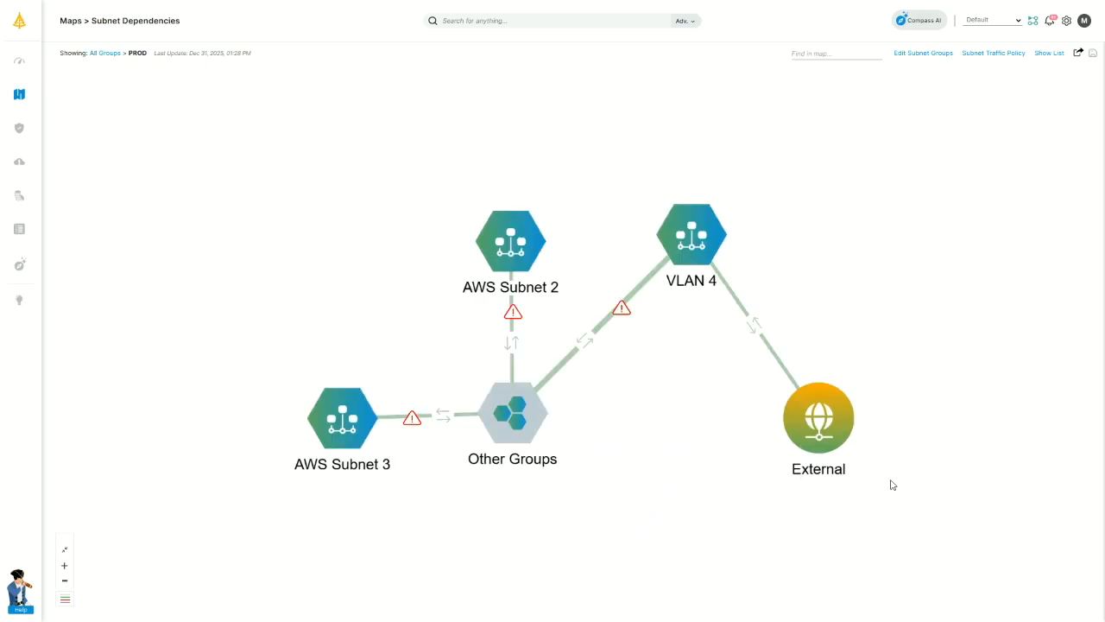
pyautogui.click(688, 244)
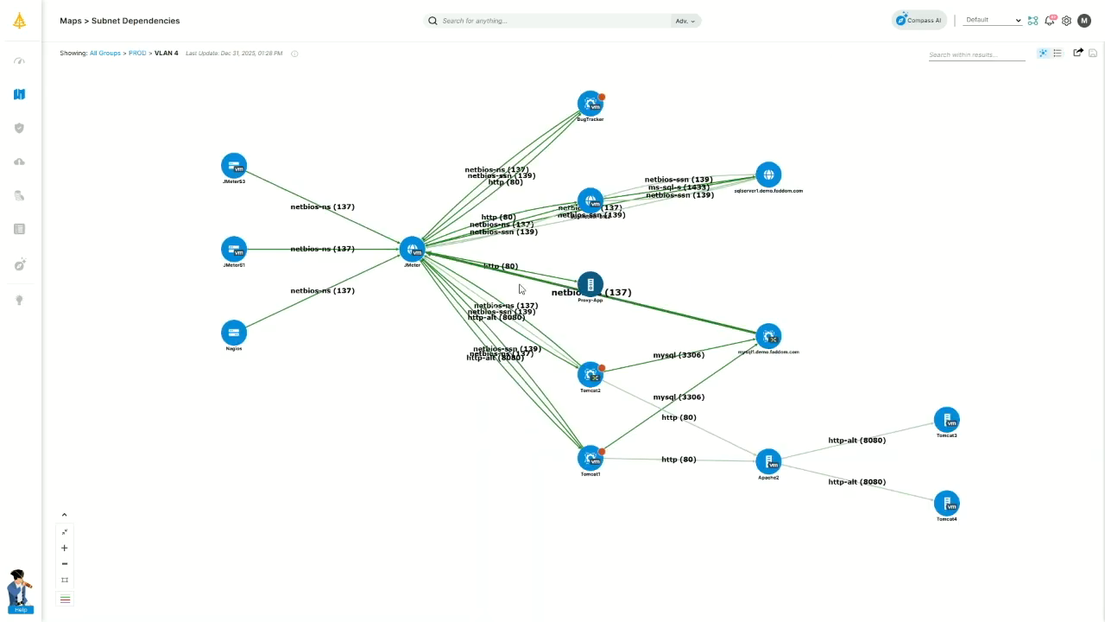
pyautogui.click(108, 55)
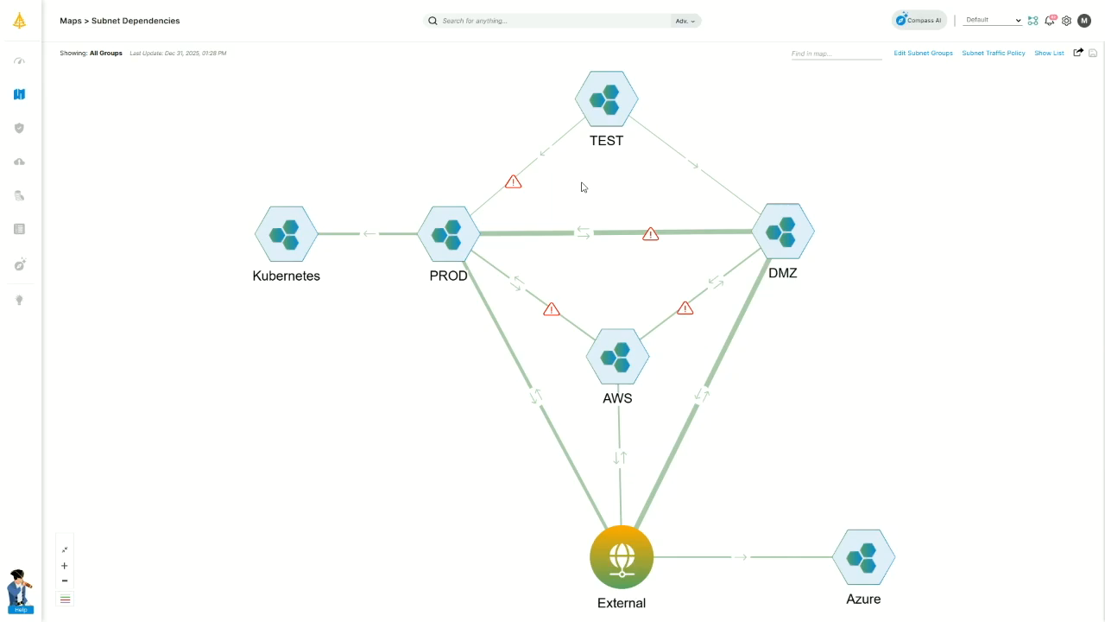
pyautogui.click(545, 157)
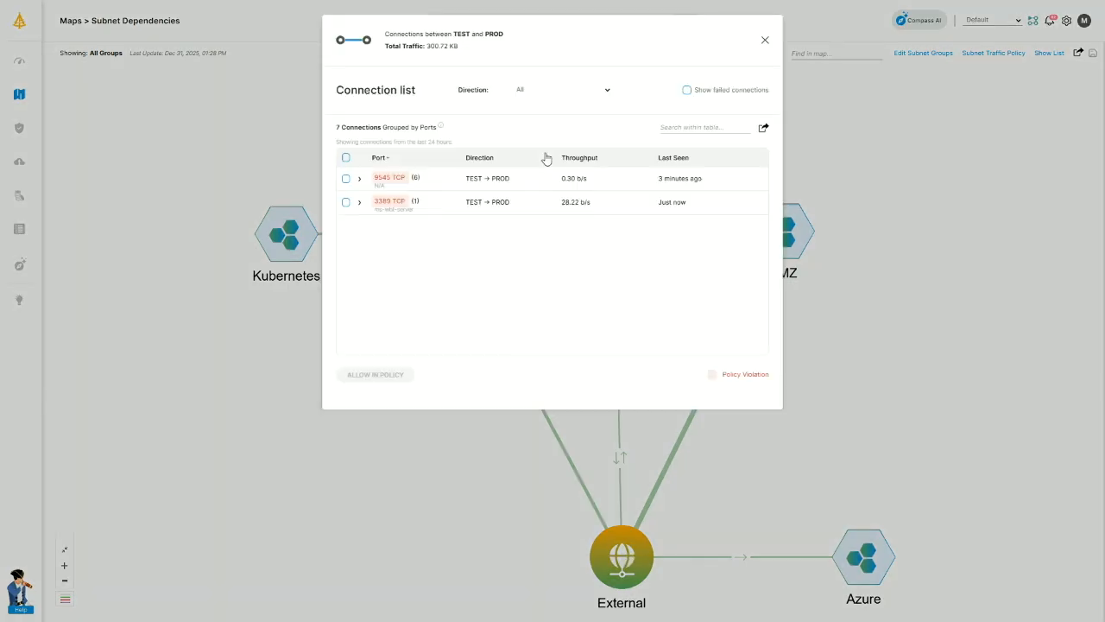
pyautogui.click(359, 179)
pyautogui.scroll(-5, 378, 239)
pyautogui.click(360, 338)
pyautogui.scroll(-1, 420, 319)
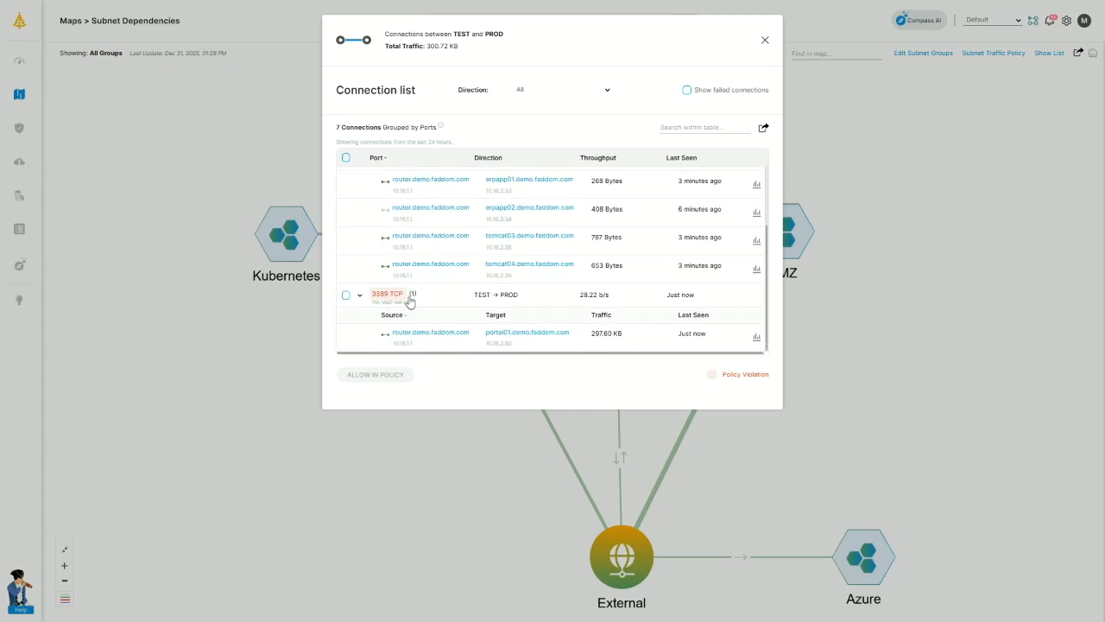
pyautogui.click(765, 40)
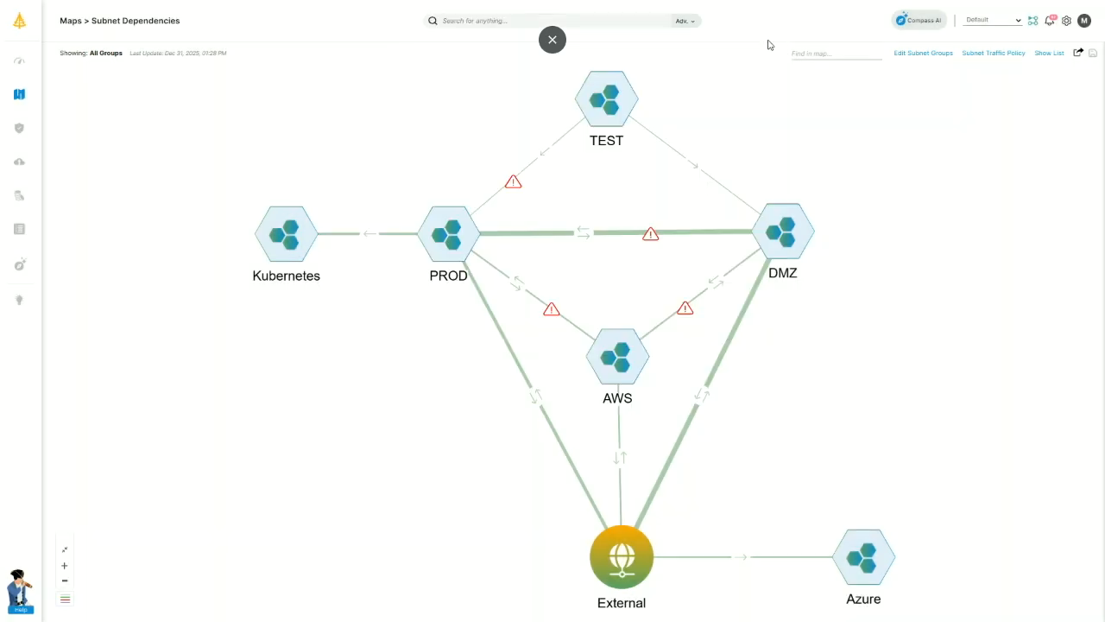
pyautogui.click(1015, 54)
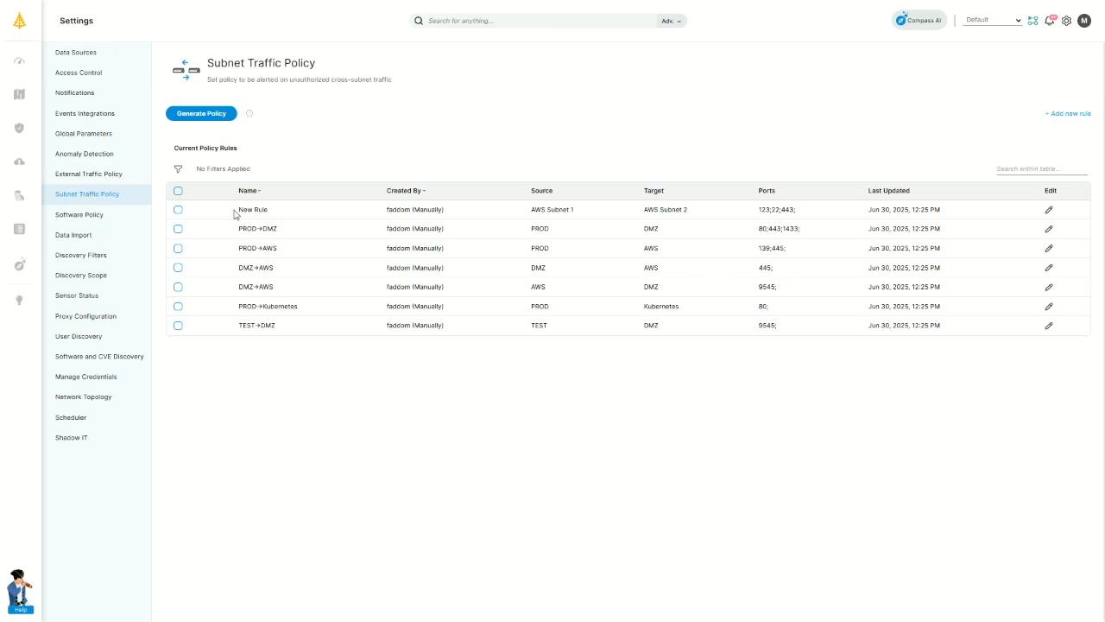
pyautogui.click(40, 97)
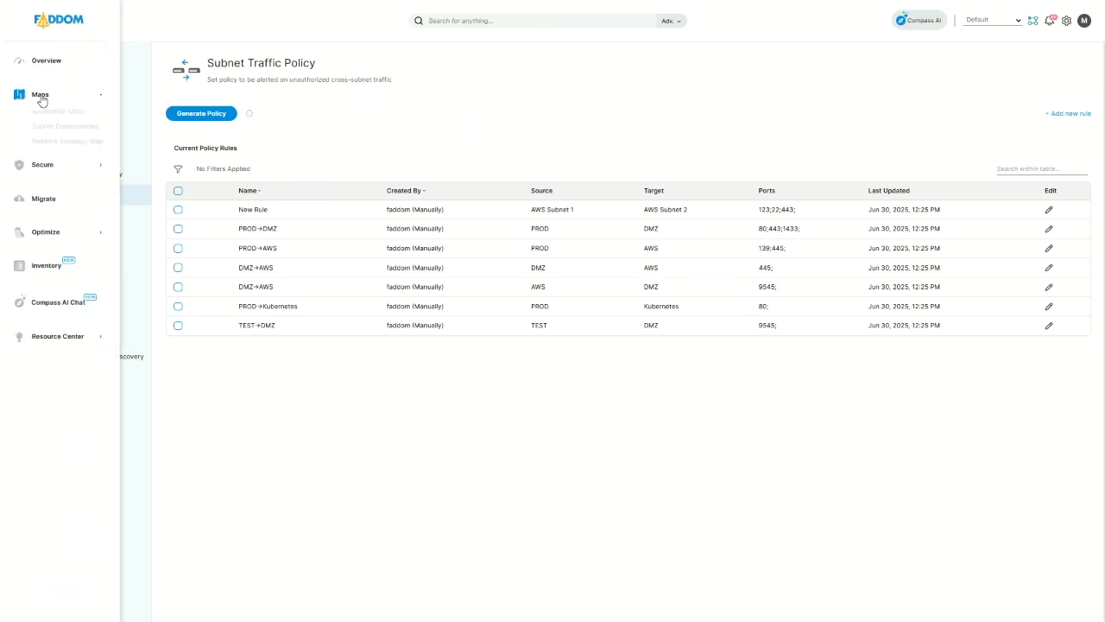
pyautogui.click(52, 126)
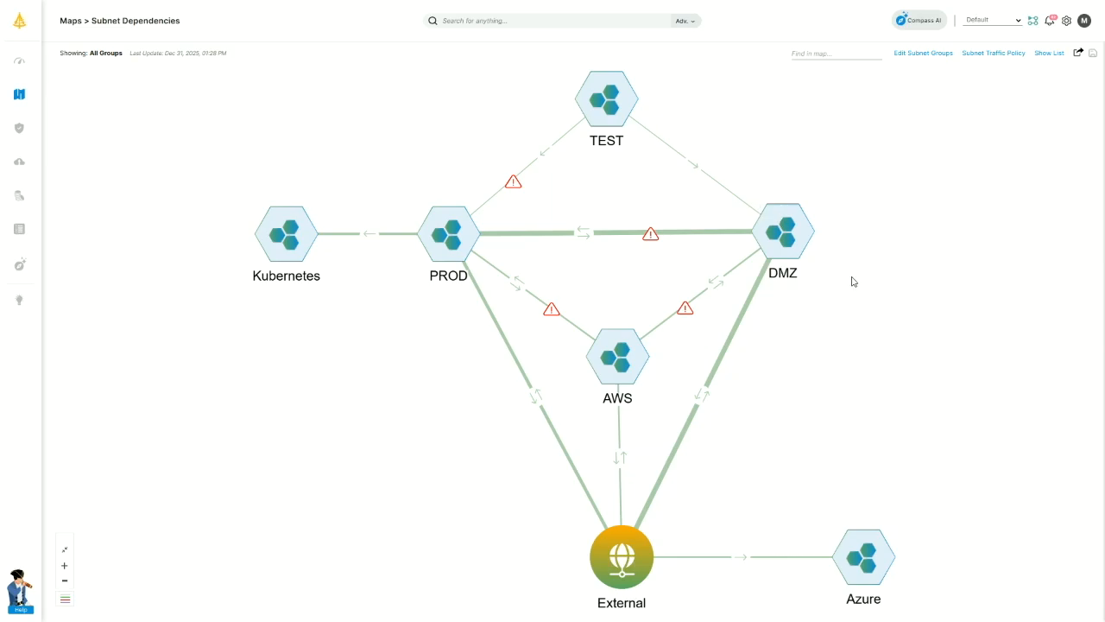
pyautogui.click(1079, 53)
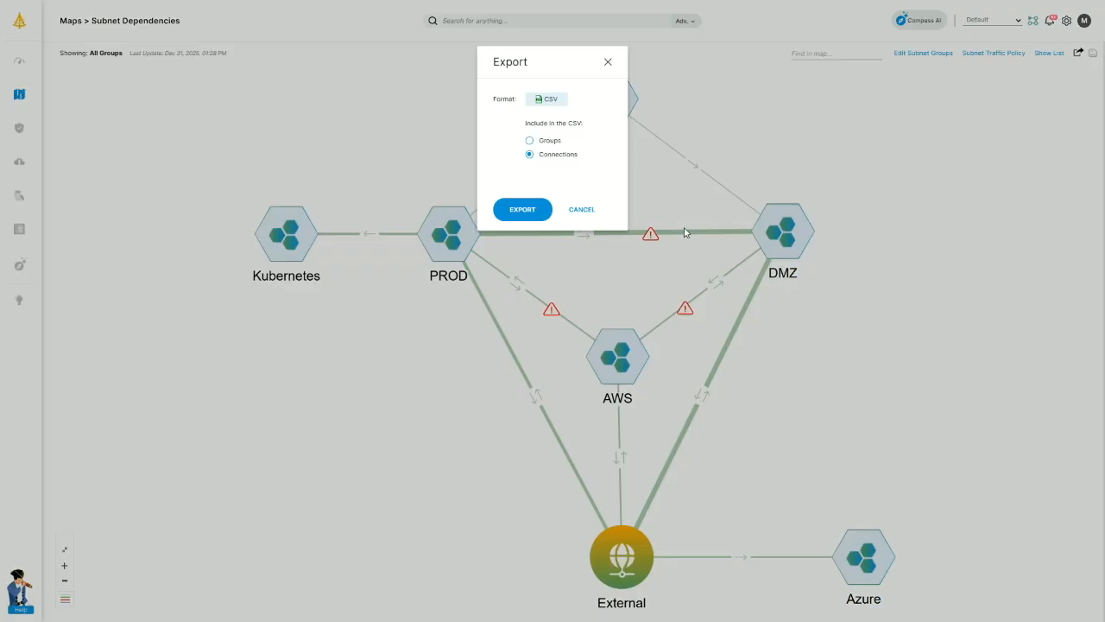
pyautogui.click(608, 63)
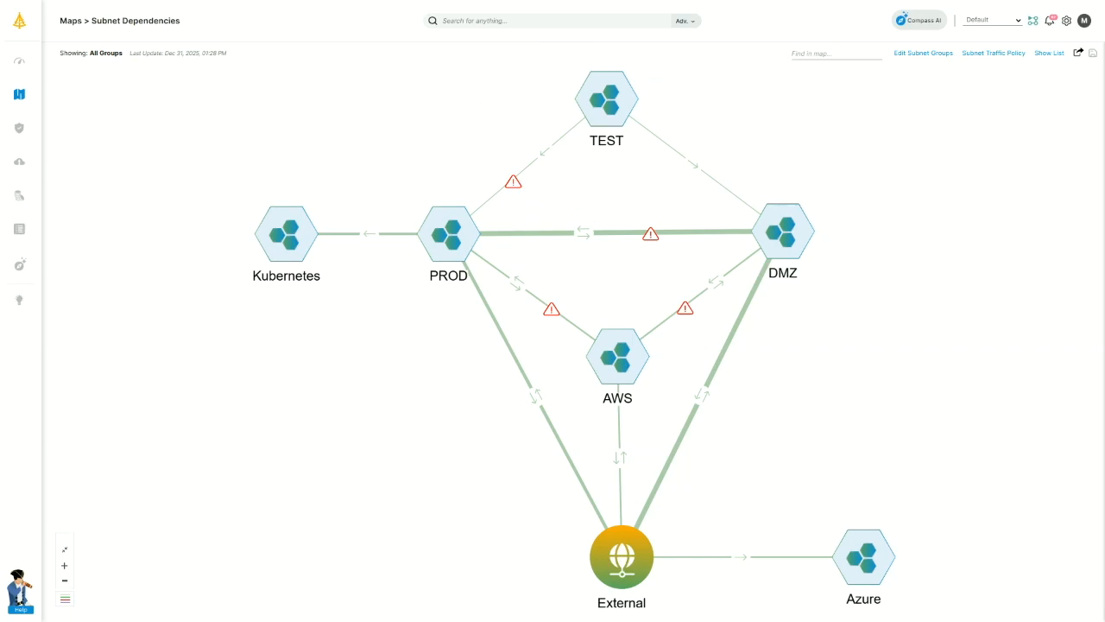
pyautogui.click(38, 228)
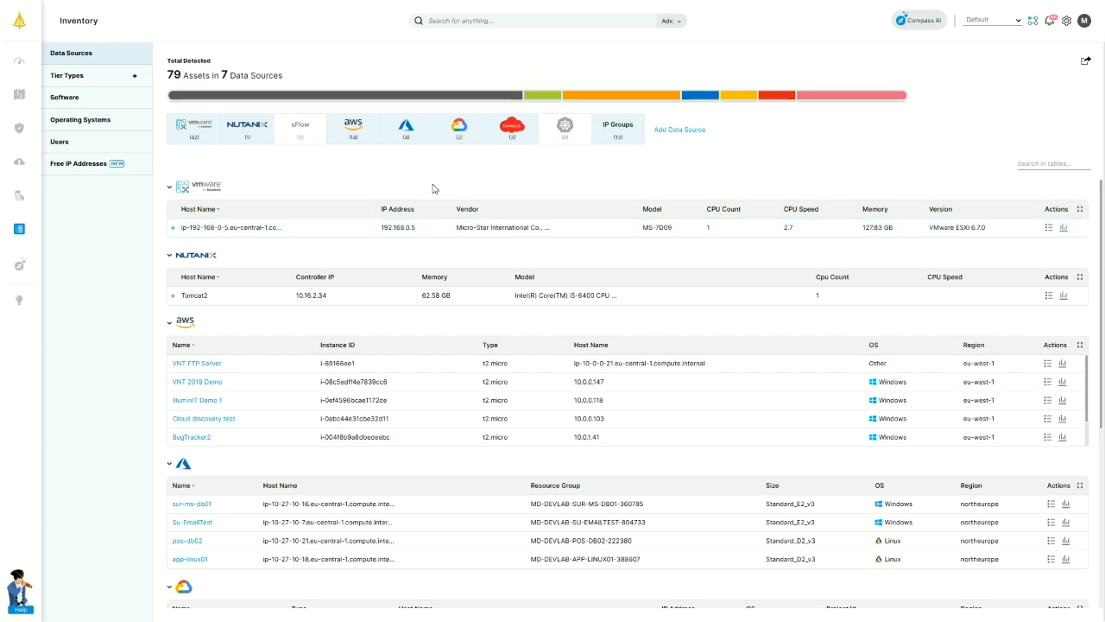
# Expand the VMware host and Nutanix host Tomcat2 rows, then open and close vcenter.demo.faddom.com details.
pyautogui.click(173, 227)
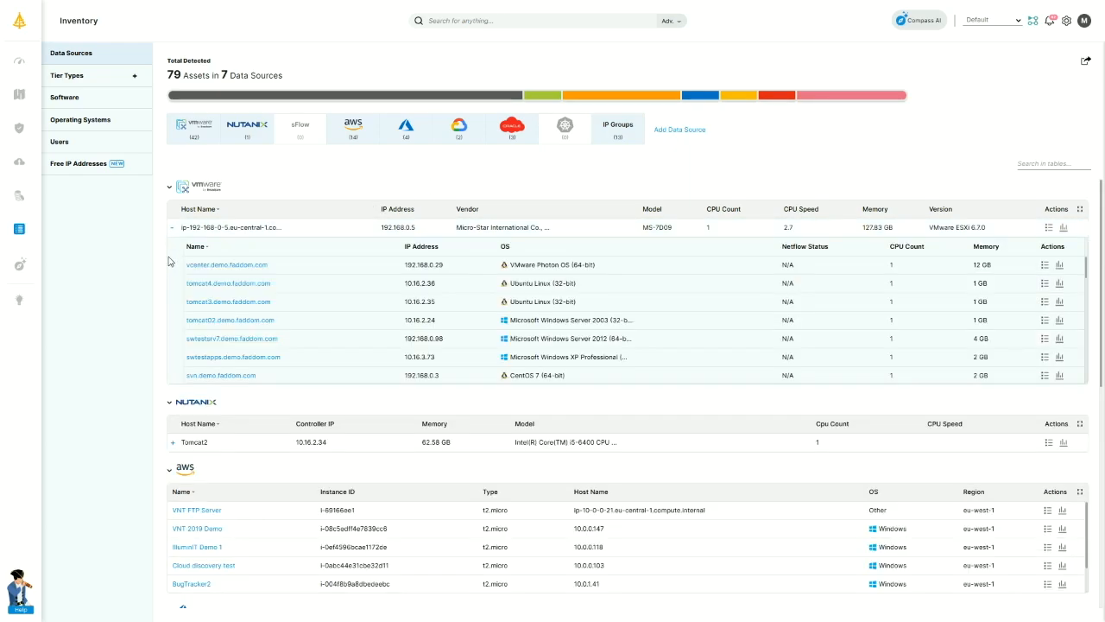
pyautogui.click(173, 442)
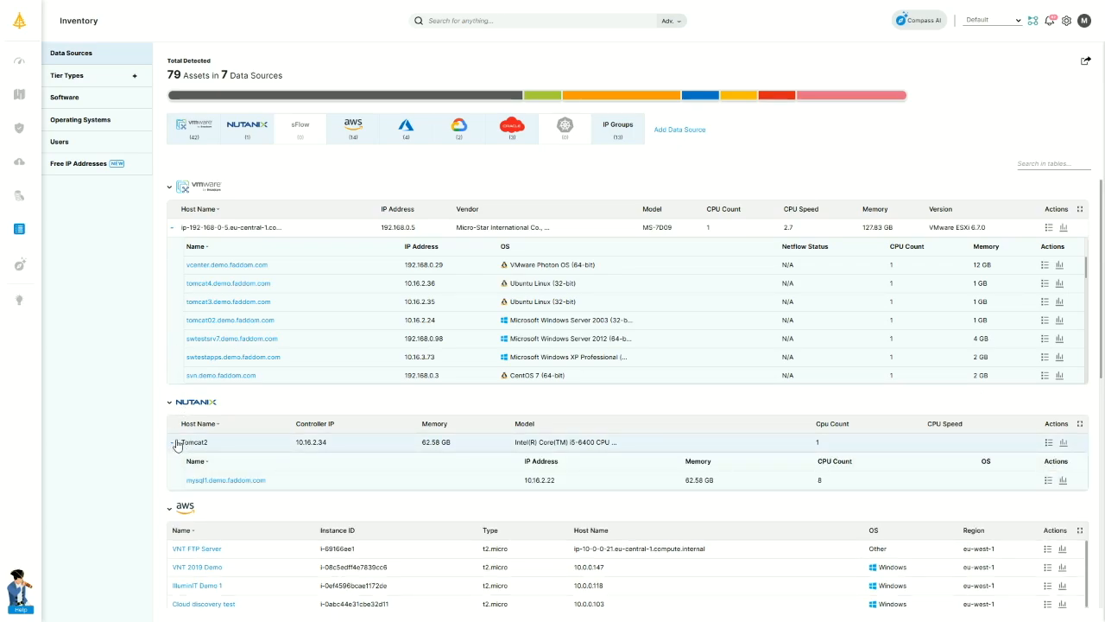
pyautogui.click(247, 265)
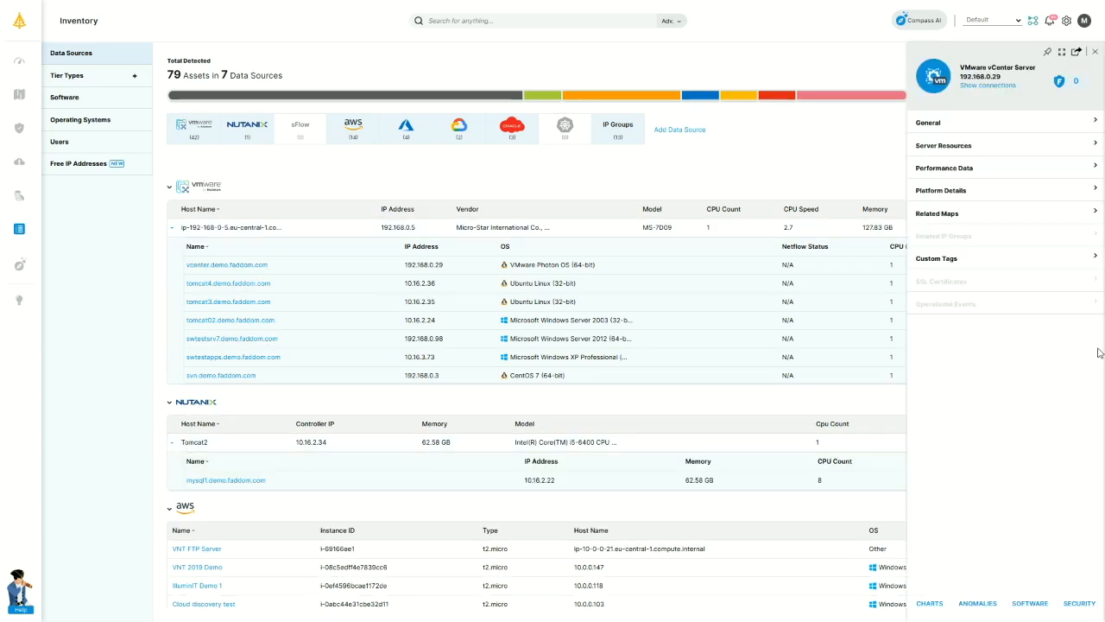
pyautogui.click(1095, 53)
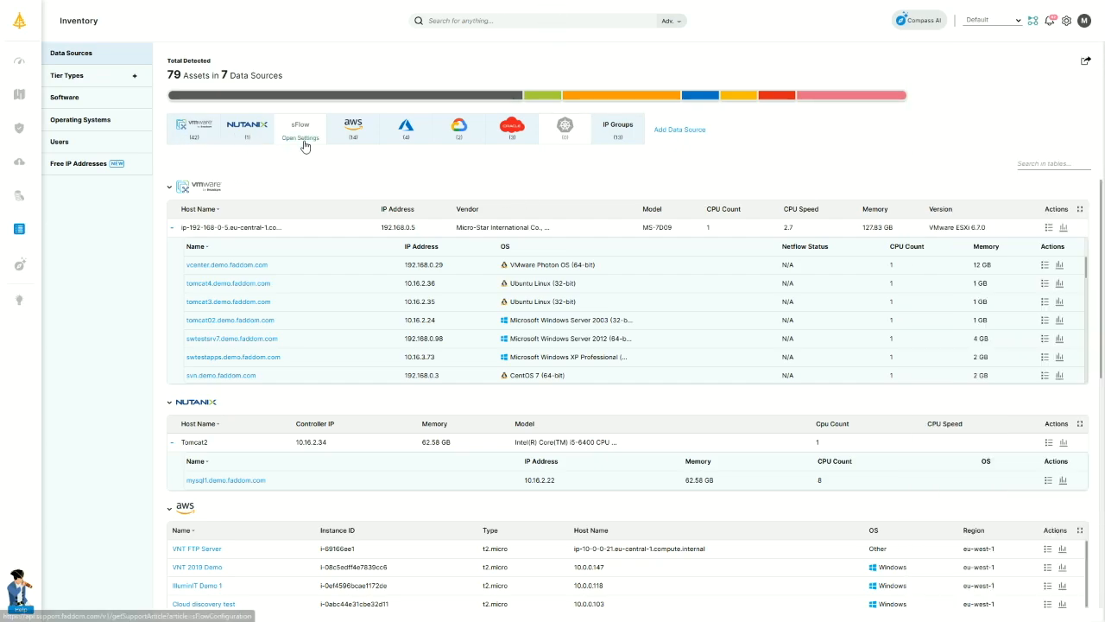
pyautogui.scroll(-10, 389, 458)
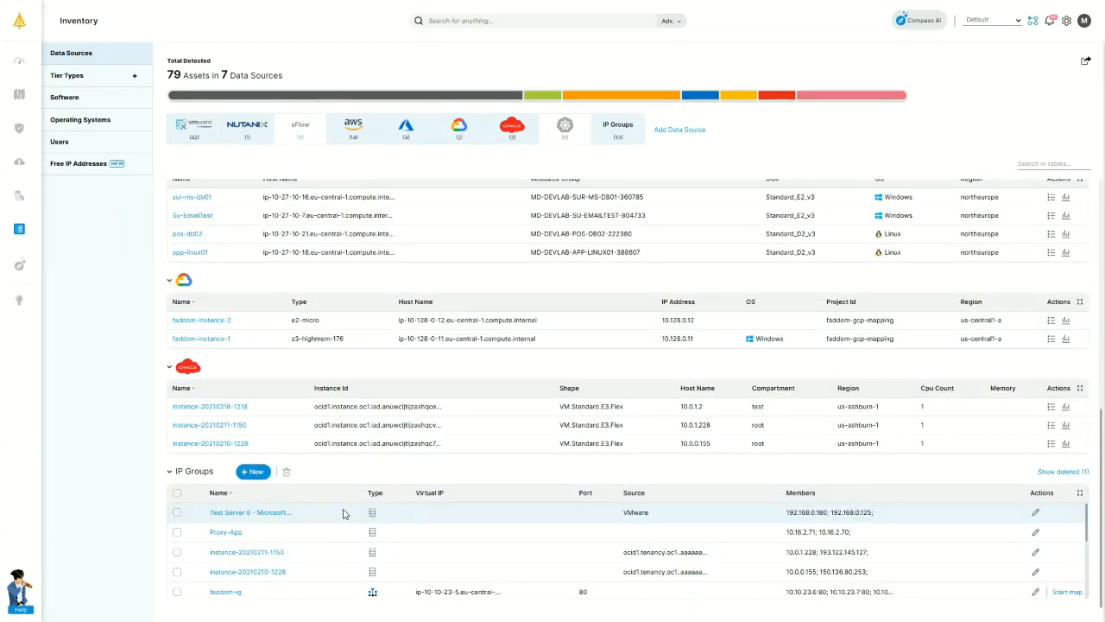
pyautogui.scroll(10, 385, 457)
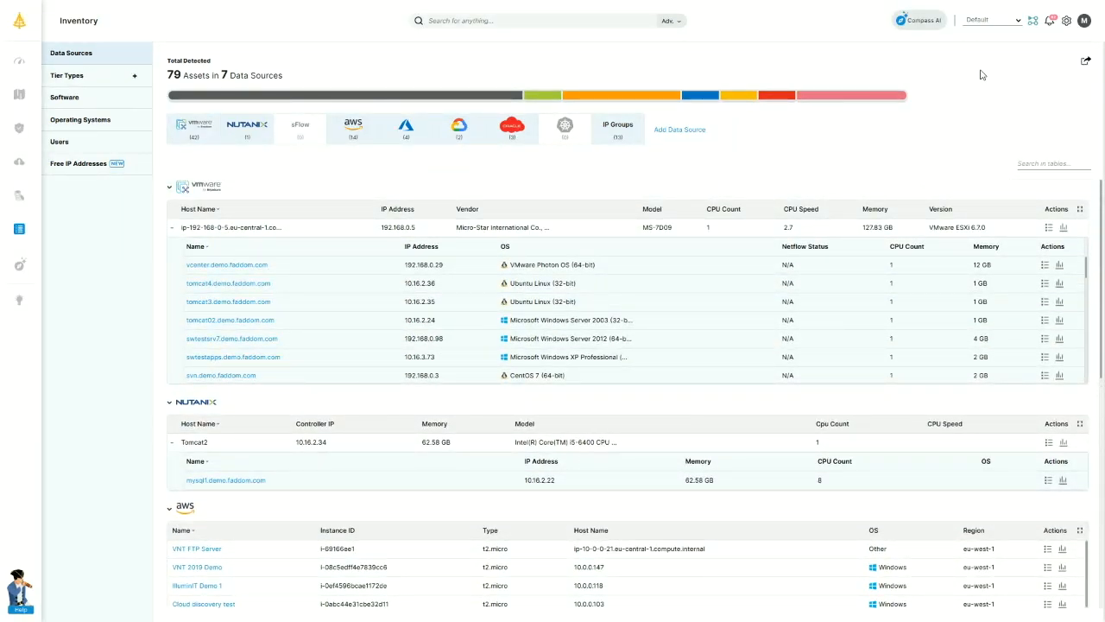
pyautogui.moveTo(38, 113)
# Group servers by tier type, expand Databases and Web Servers, then switch to the Software inventory.
pyautogui.click(68, 76)
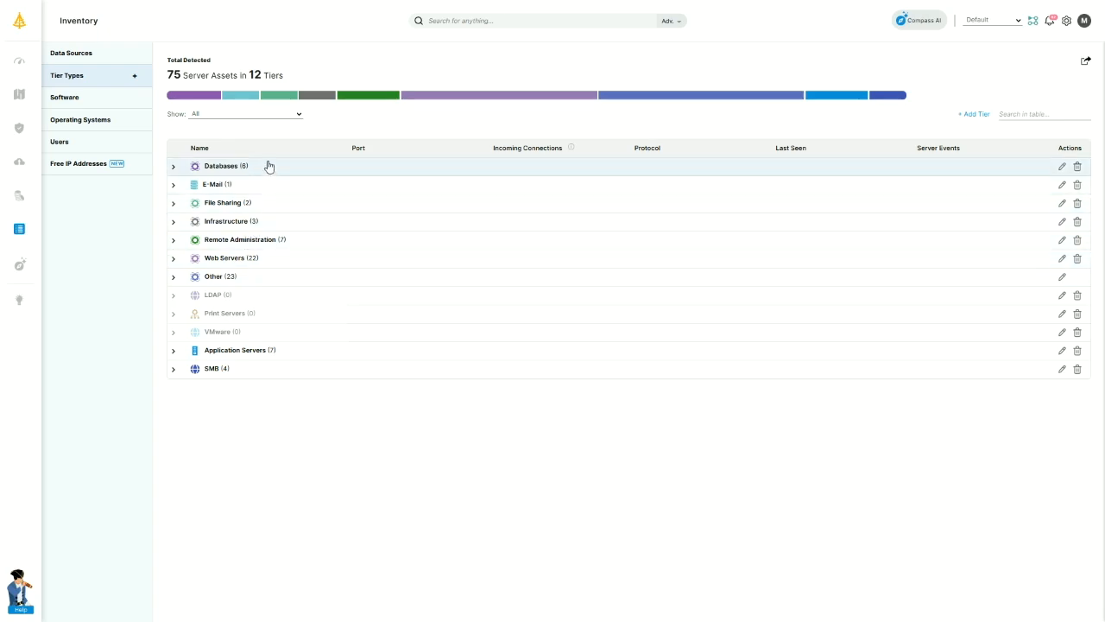
pyautogui.click(172, 169)
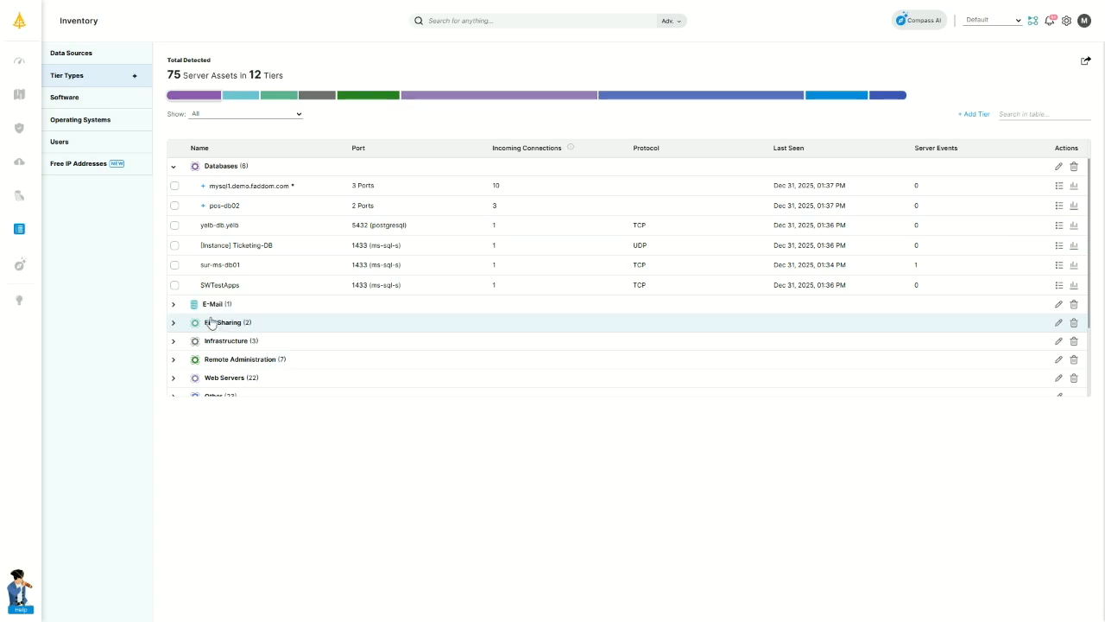
pyautogui.scroll(-1, 178, 334)
pyautogui.click(173, 321)
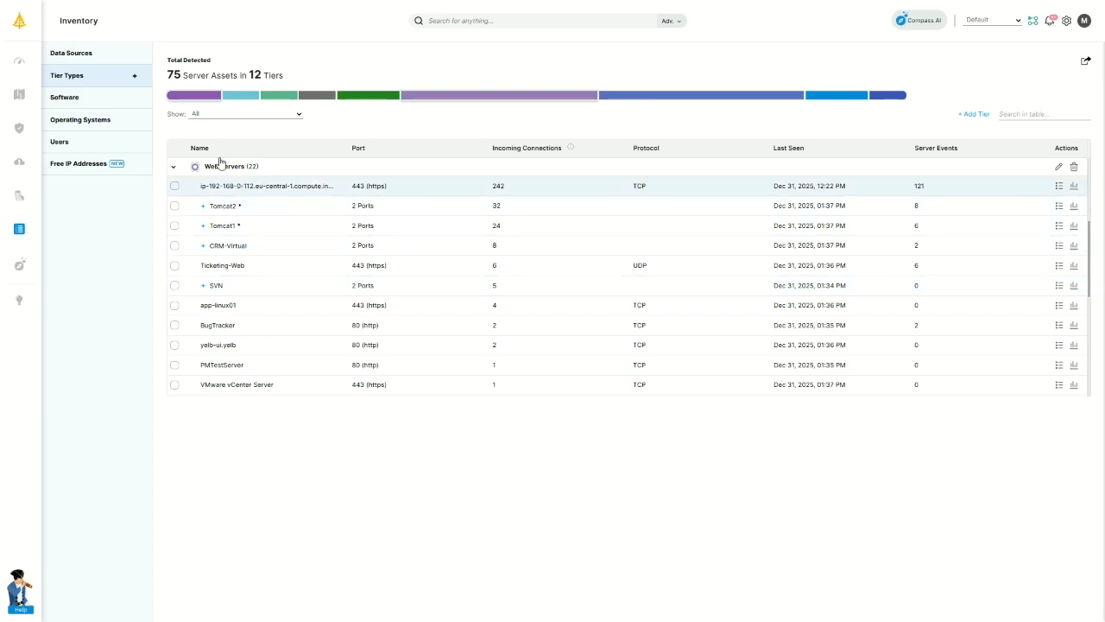
pyautogui.click(64, 98)
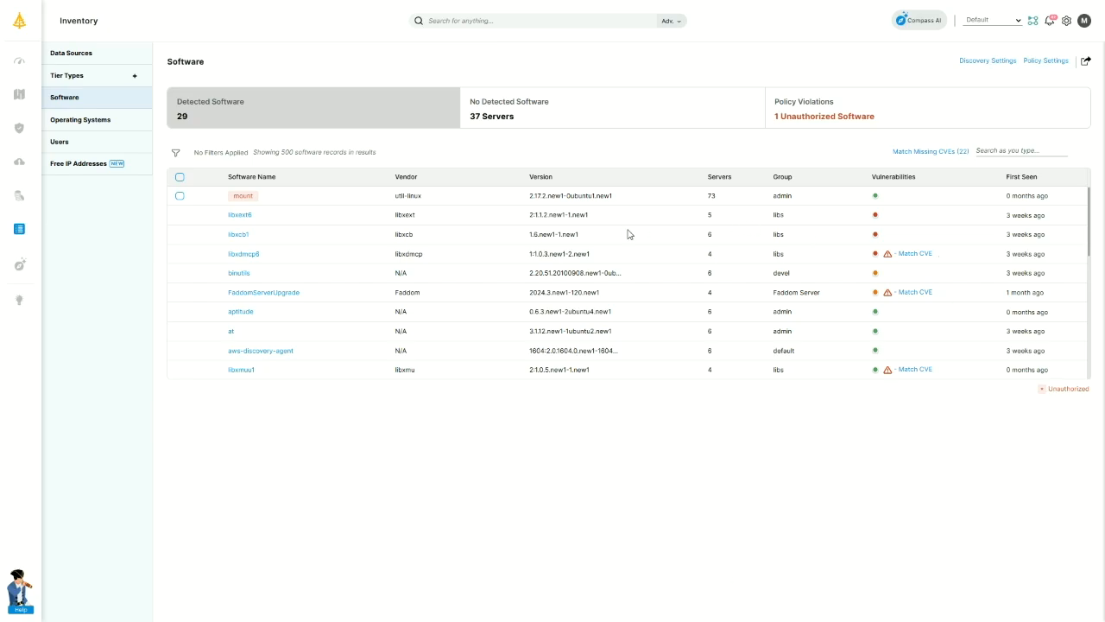
# Filter the software list to unauthorized software, then show all detected software again.
pyautogui.scroll(-6, 346, 264)
pyautogui.scroll(6, 358, 253)
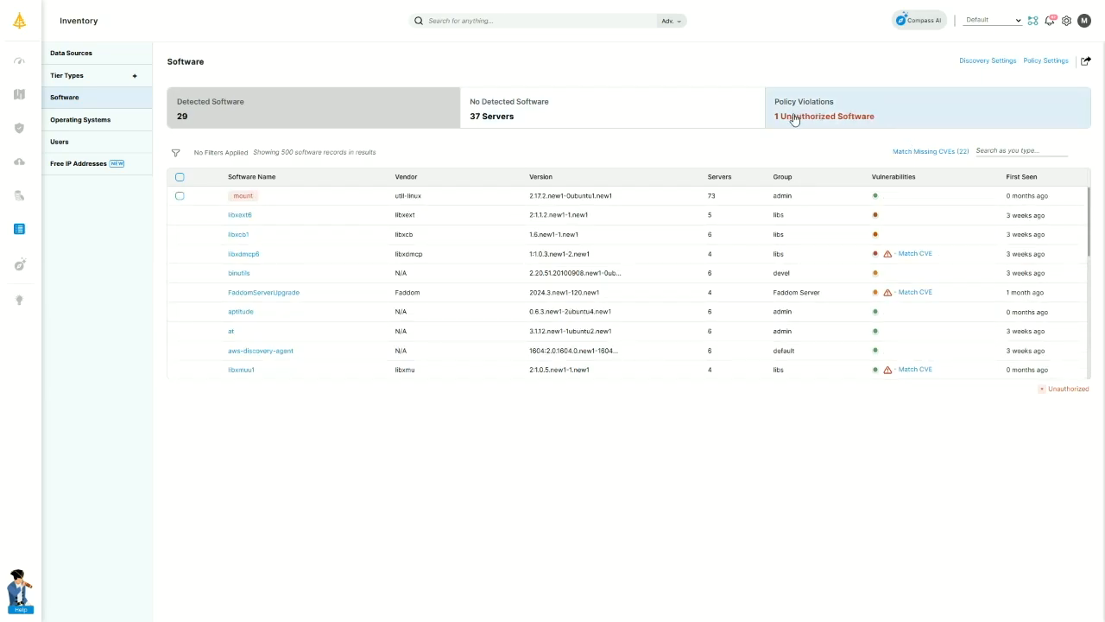
pyautogui.click(879, 111)
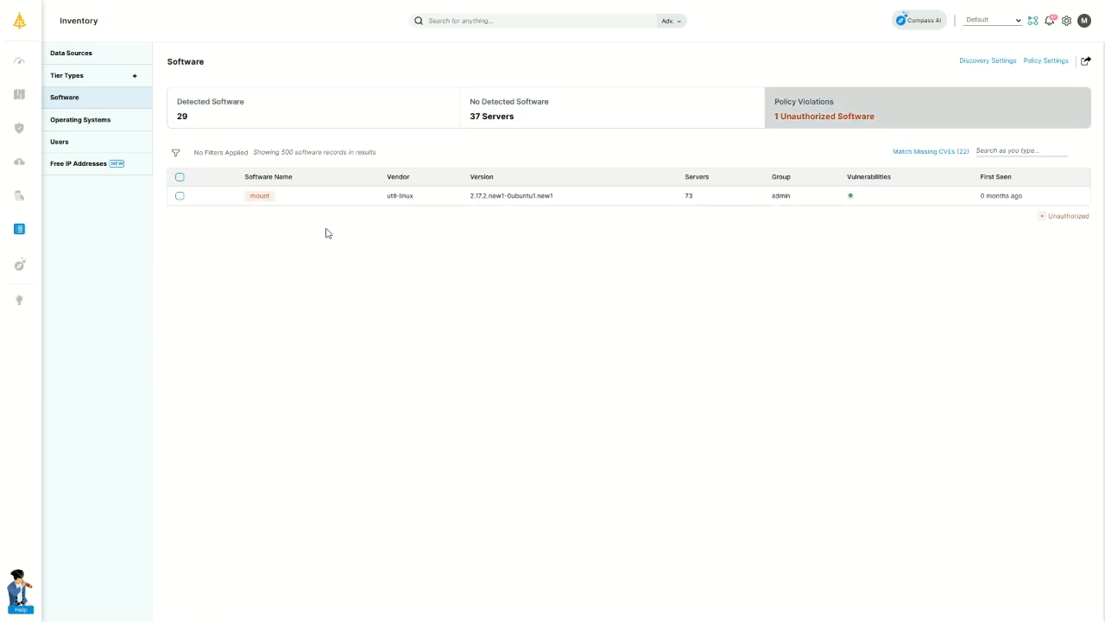
pyautogui.click(271, 122)
# Review the 54 Windows Server 2012 R2 servers under Operating Systems, then open Users & Groups.
pyautogui.click(85, 121)
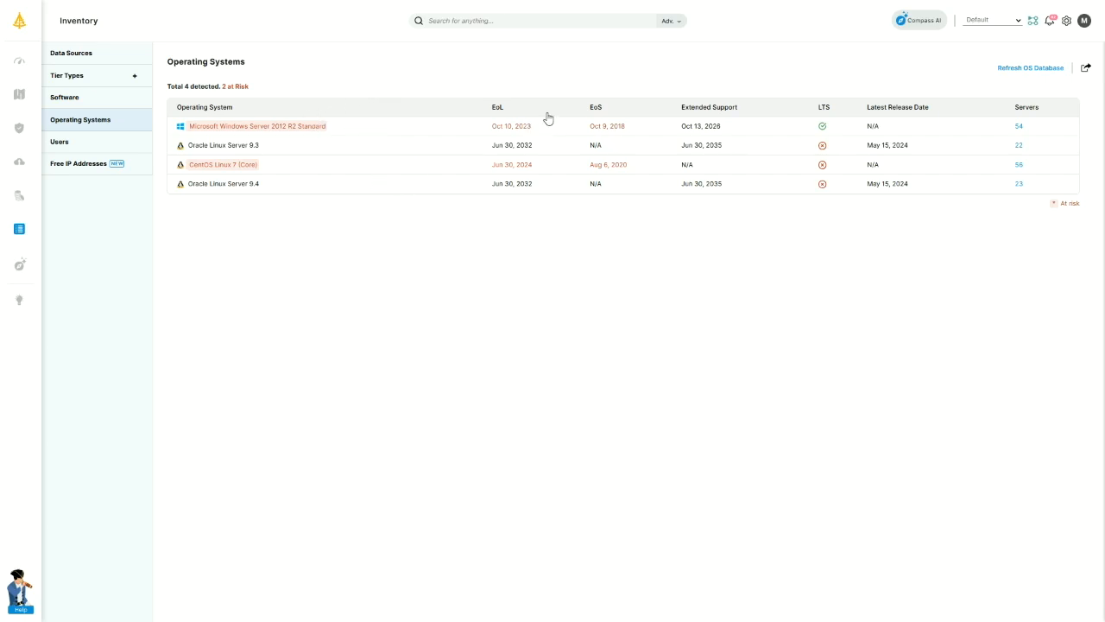
pyautogui.click(1016, 128)
pyautogui.scroll(-5, 441, 245)
pyautogui.scroll(5, 446, 244)
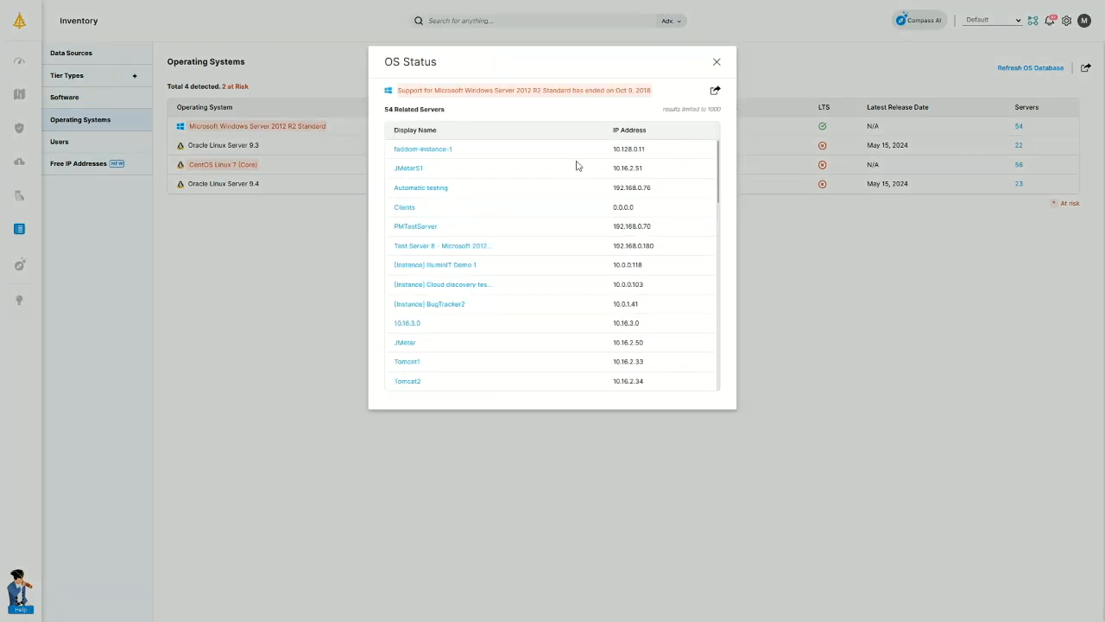
pyautogui.click(717, 63)
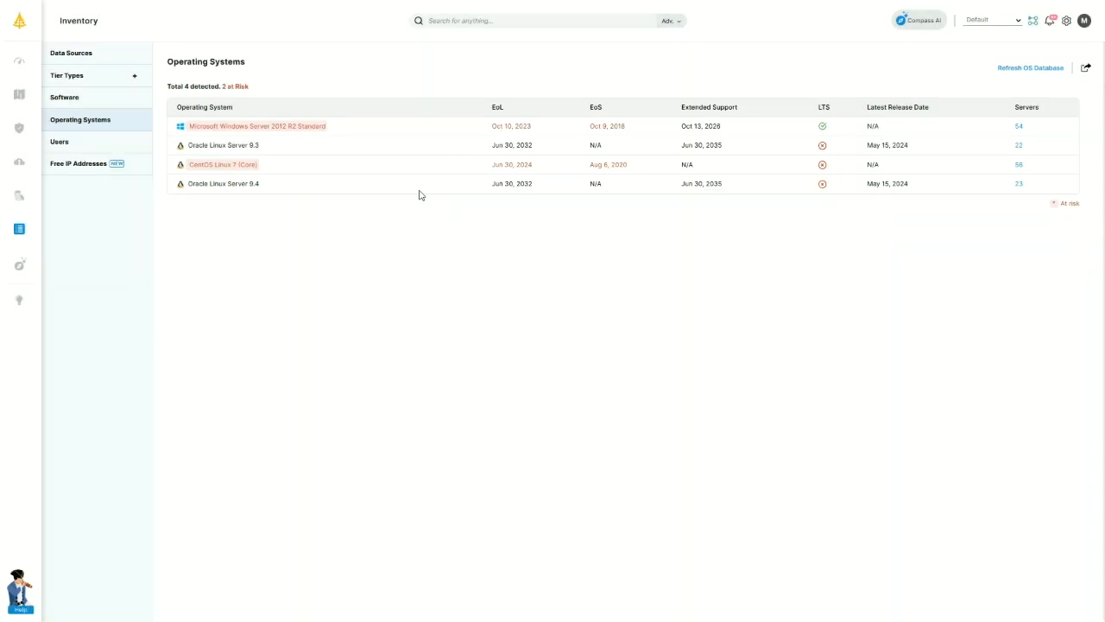
pyautogui.click(80, 142)
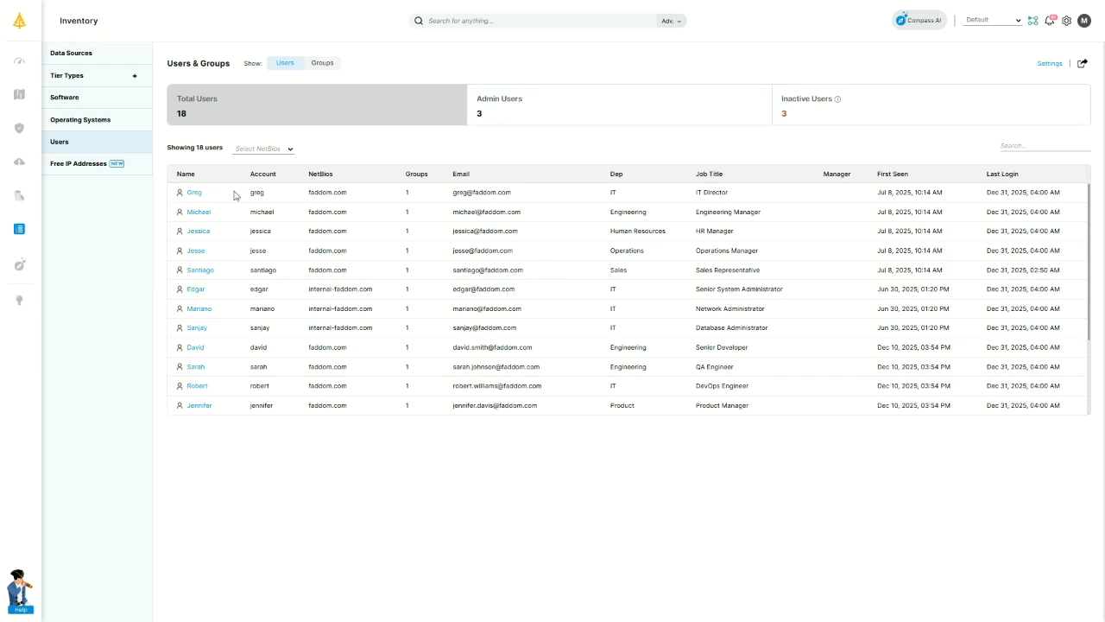
# Filter to inactive users, restore all 18, and review the IT Director's activity profile before returning.
pyautogui.click(895, 99)
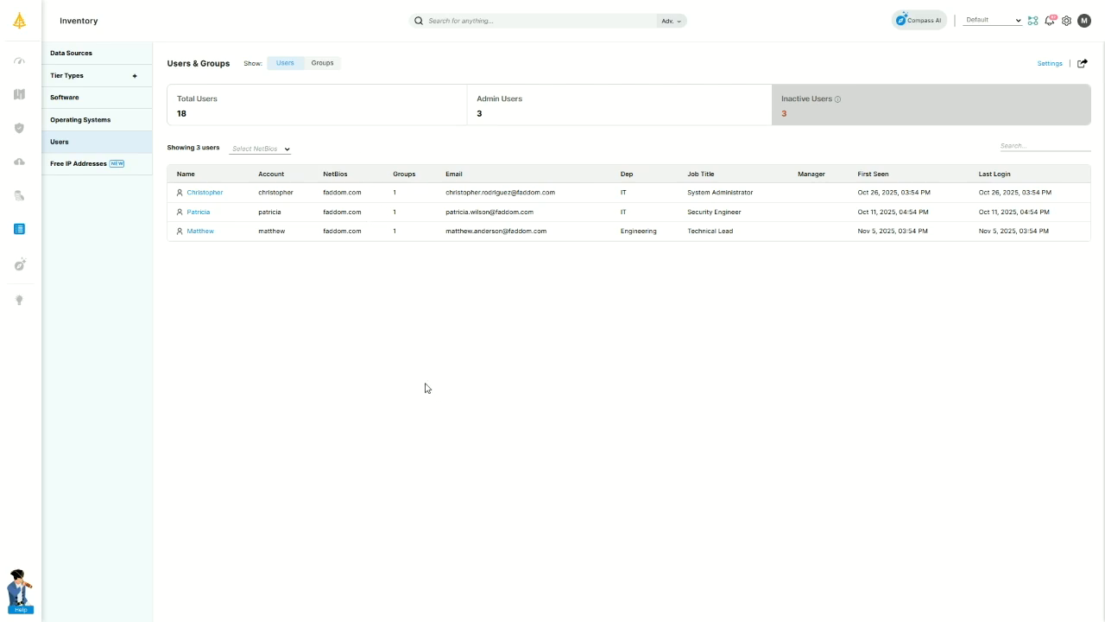
pyautogui.click(313, 109)
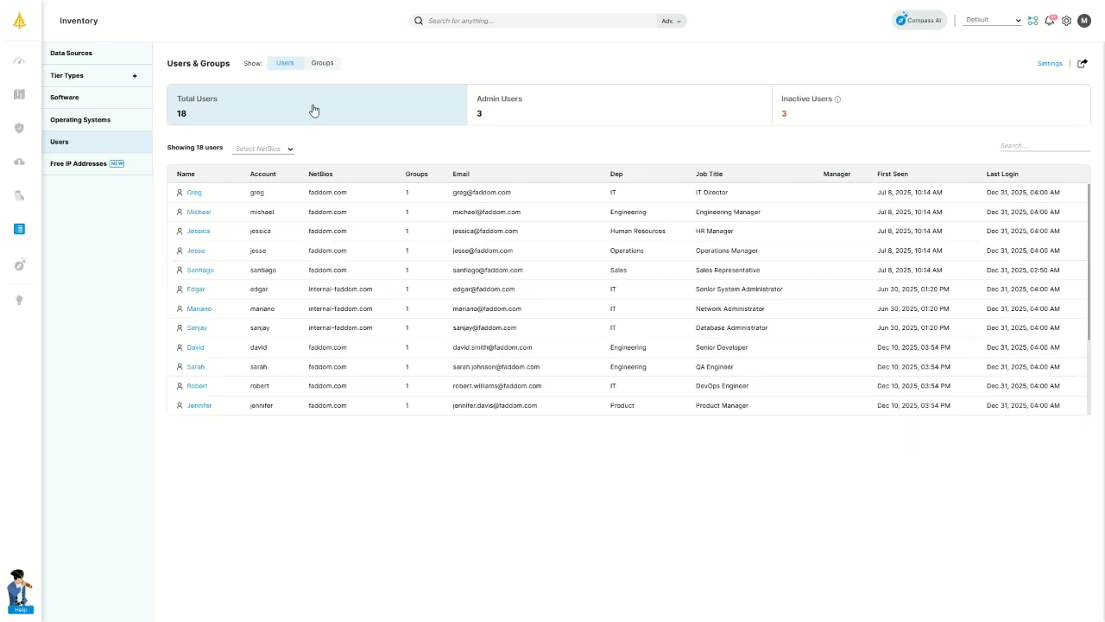
pyautogui.click(195, 193)
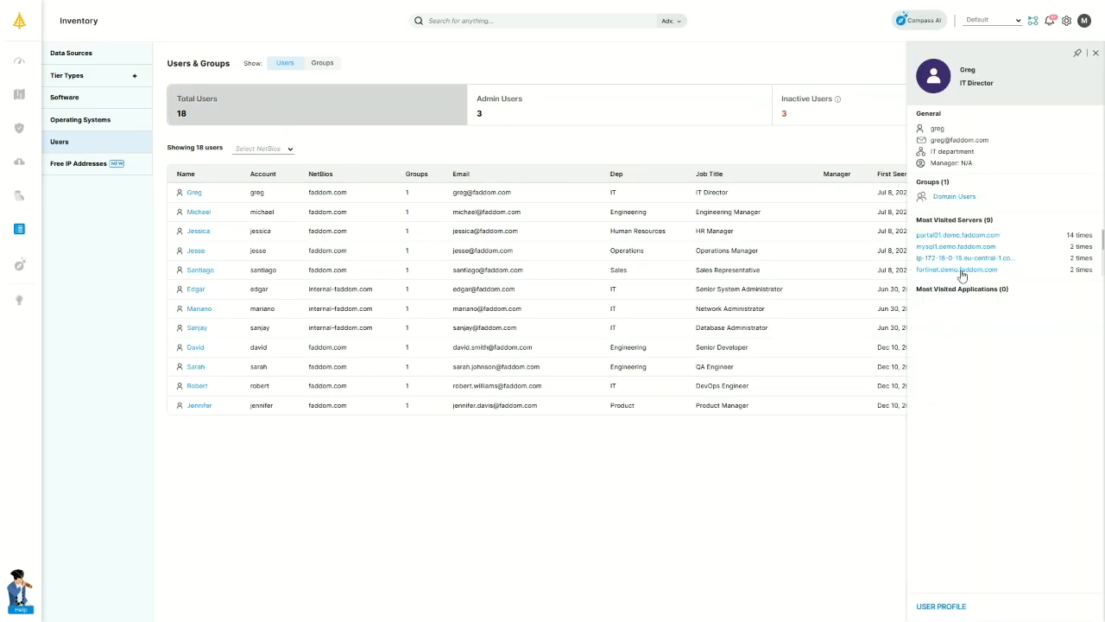
pyautogui.click(948, 609)
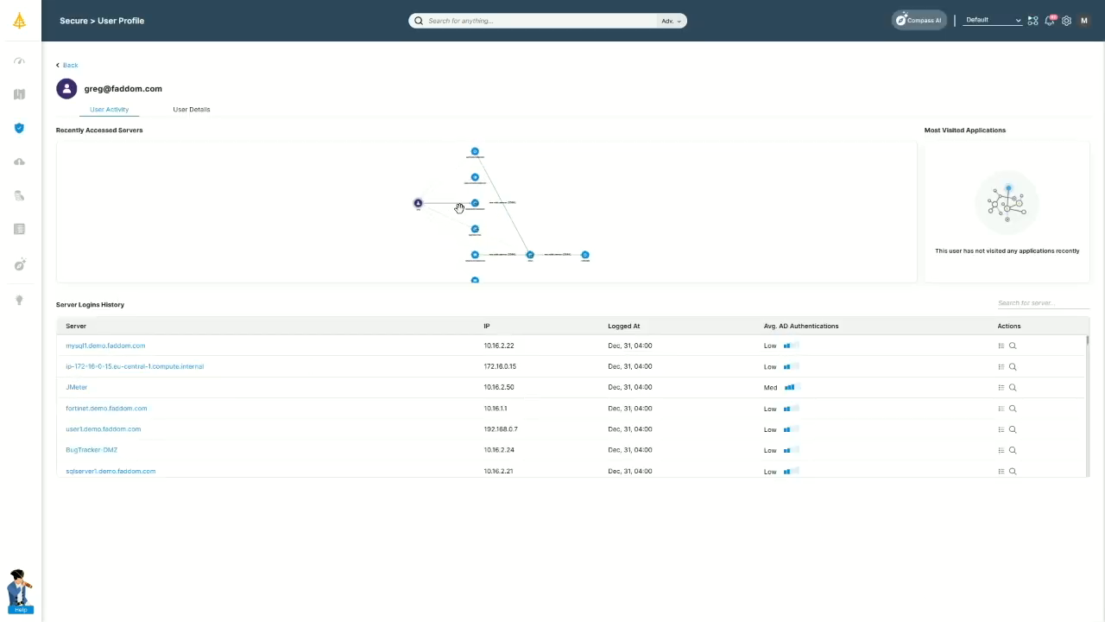
pyautogui.click(68, 64)
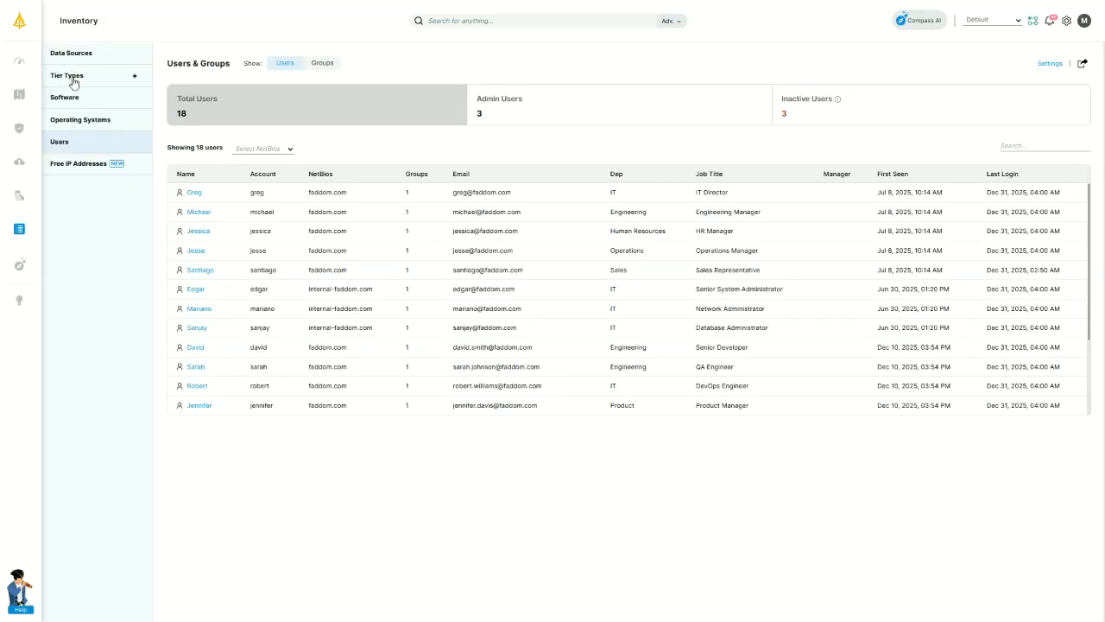
pyautogui.click(78, 166)
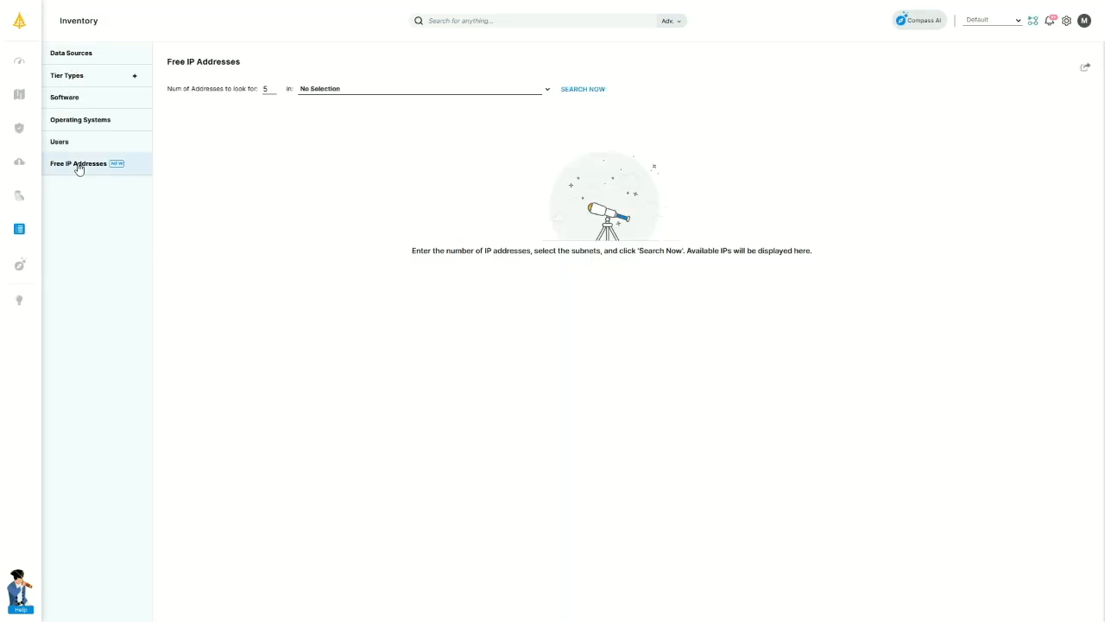
# Search the VLAN 3 subnet (10.16.3.0/24) for free IP addresses.
pyautogui.click(463, 92)
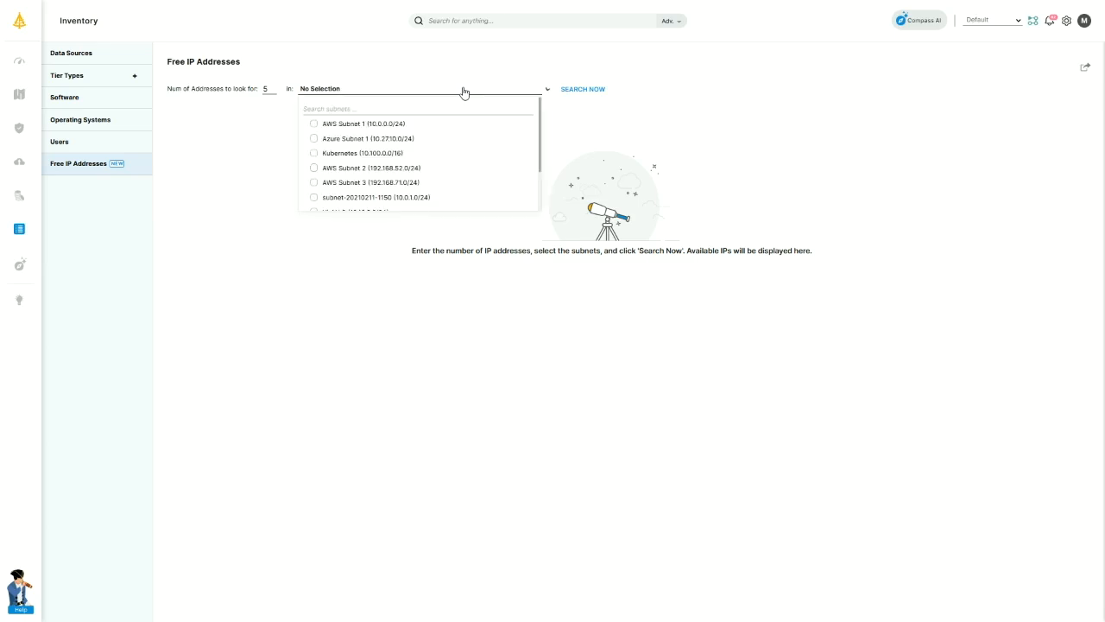
pyautogui.scroll(-1, 361, 167)
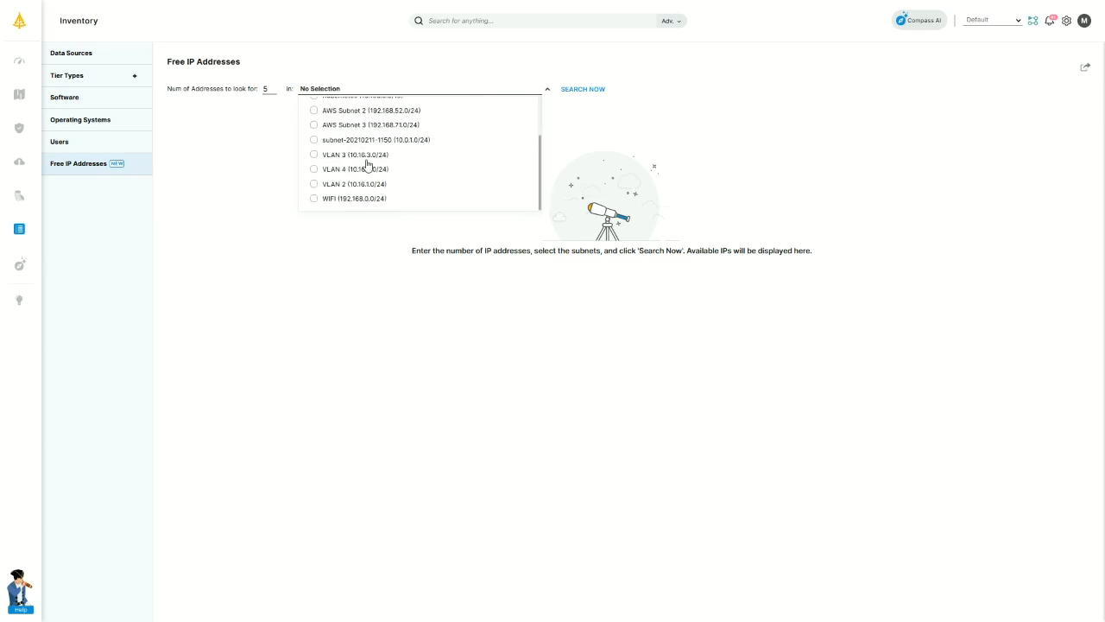
pyautogui.click(314, 156)
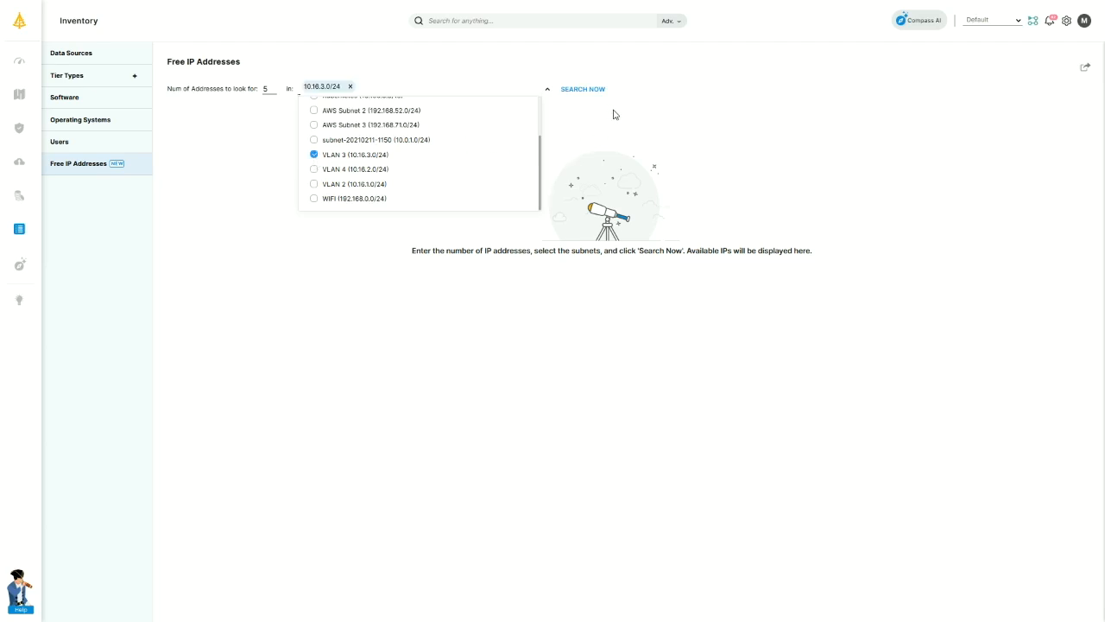
pyautogui.click(580, 92)
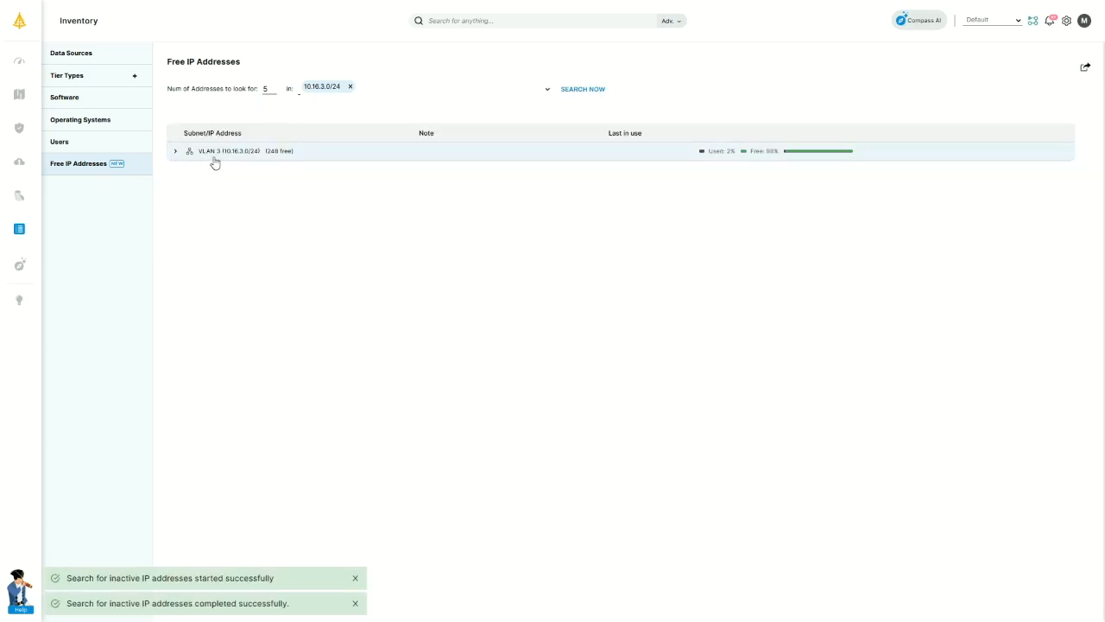
# Ping-test free address 10.16.3.1 to confirm it is unreachable and likely available.
pyautogui.click(179, 158)
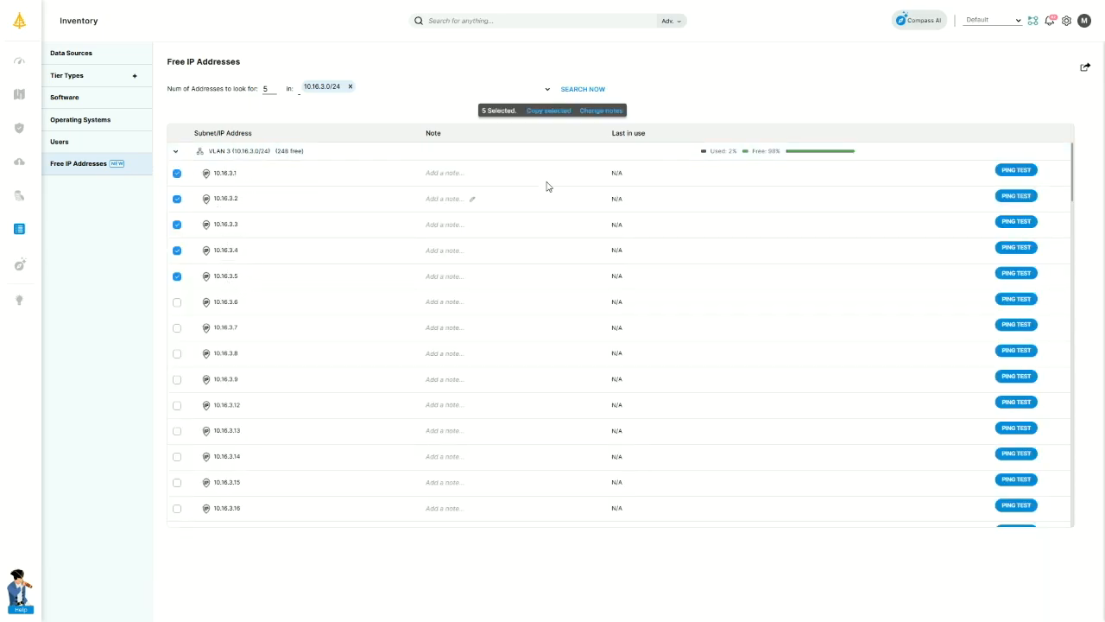
pyautogui.click(480, 175)
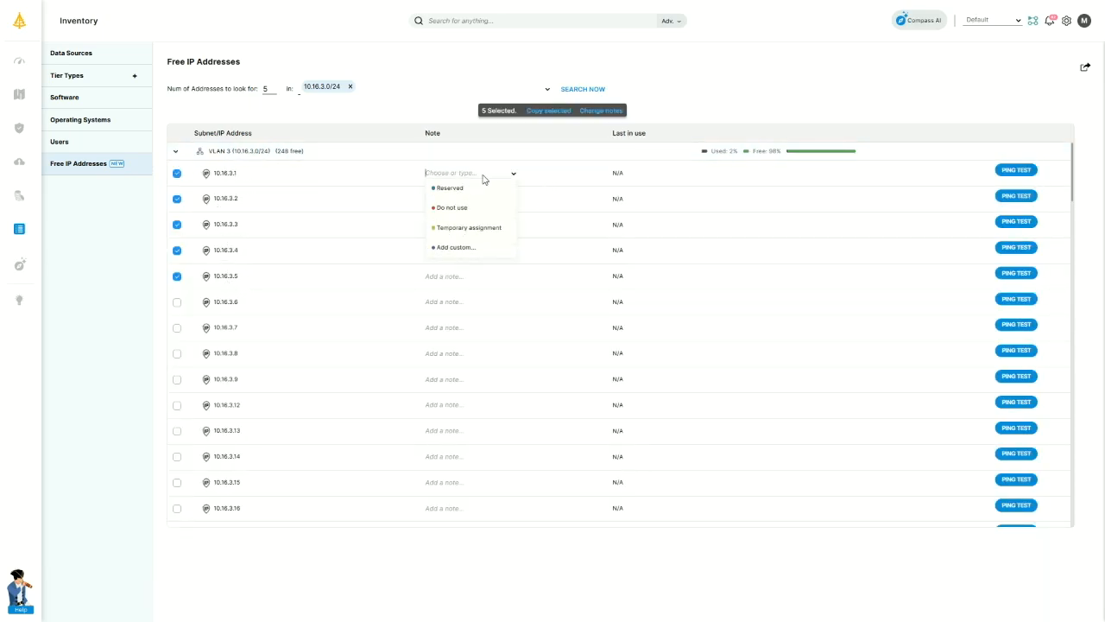
pyautogui.click(1028, 170)
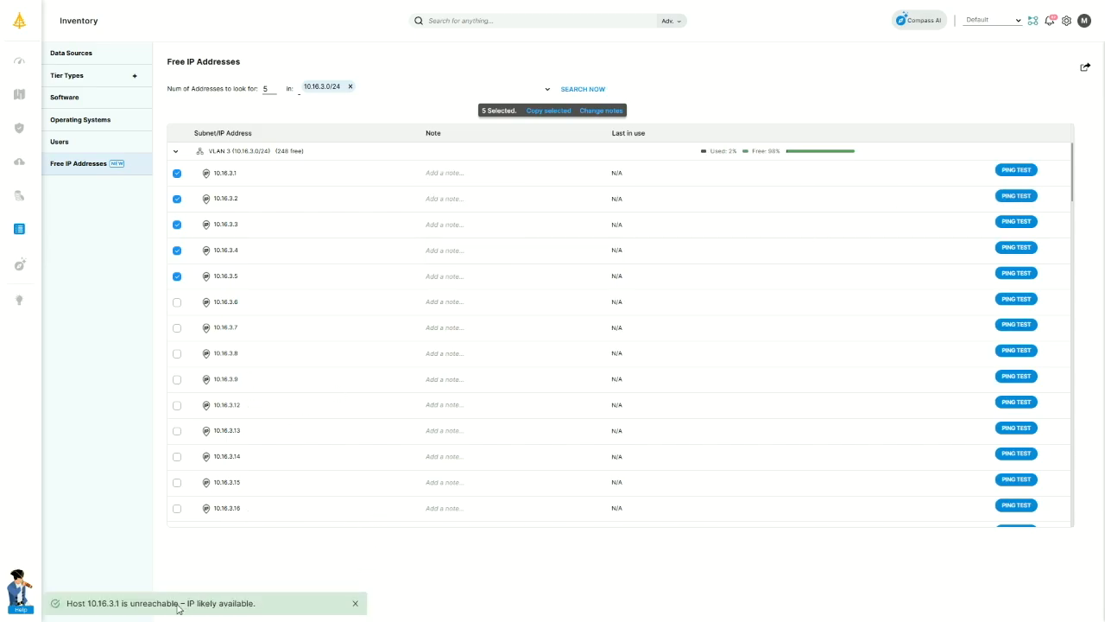
# Open the Web Portal micro-segmentation policy and show only its changes.
pyautogui.moveTo(19, 171)
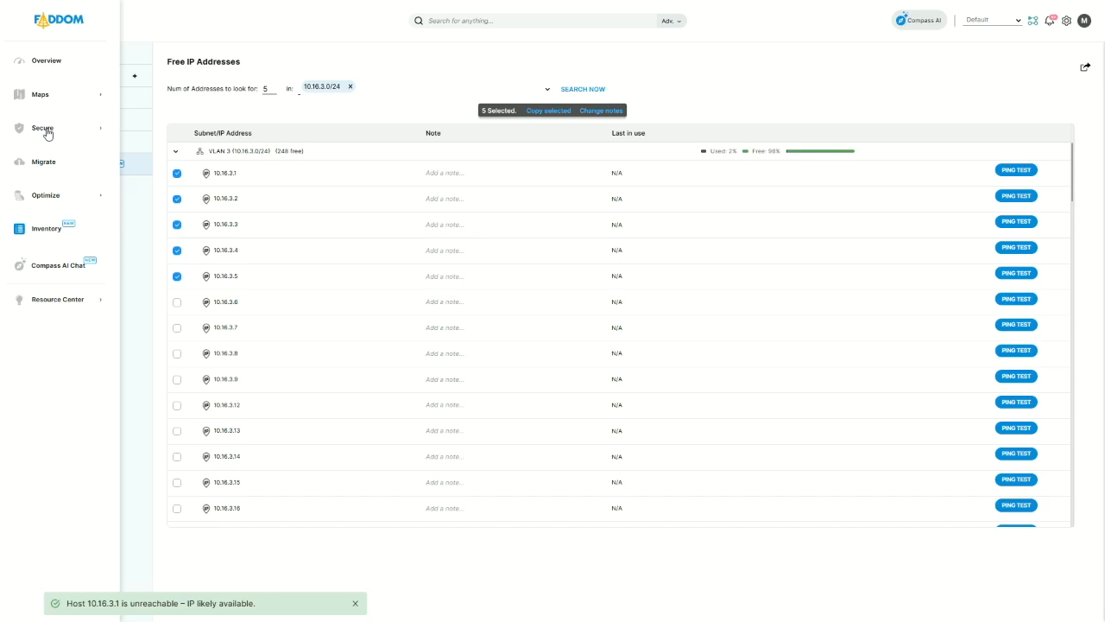
pyautogui.click(51, 130)
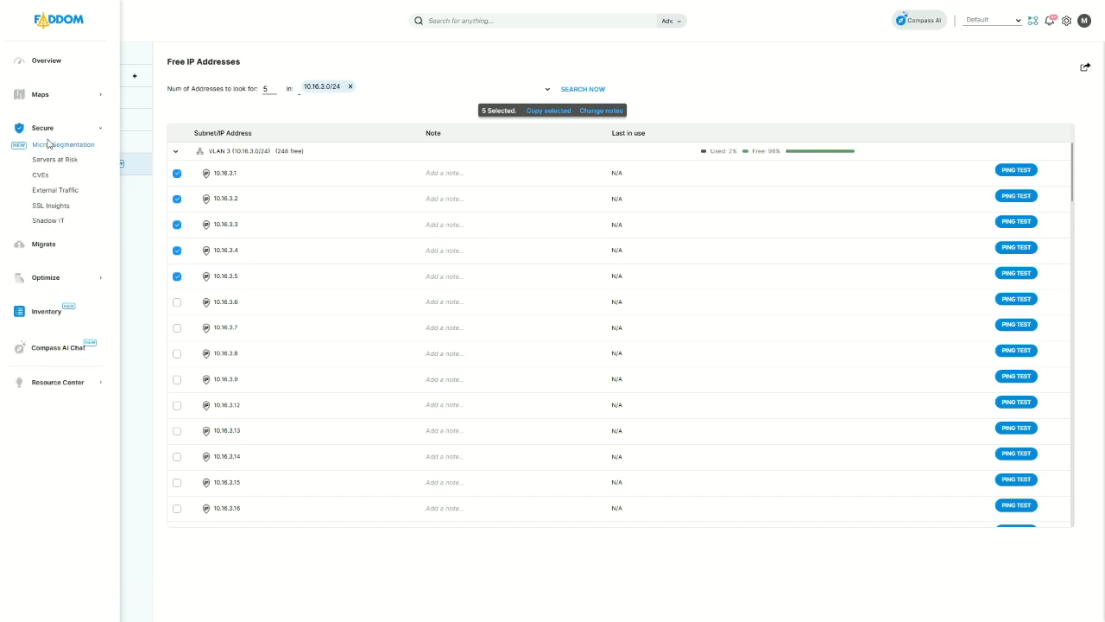
pyautogui.click(53, 146)
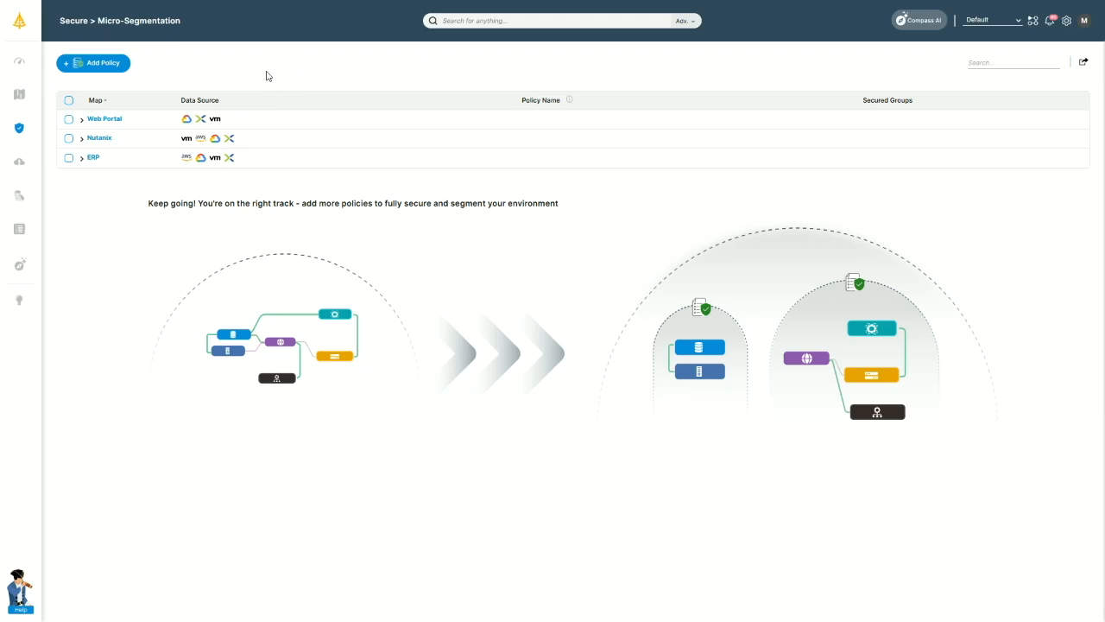
pyautogui.click(105, 119)
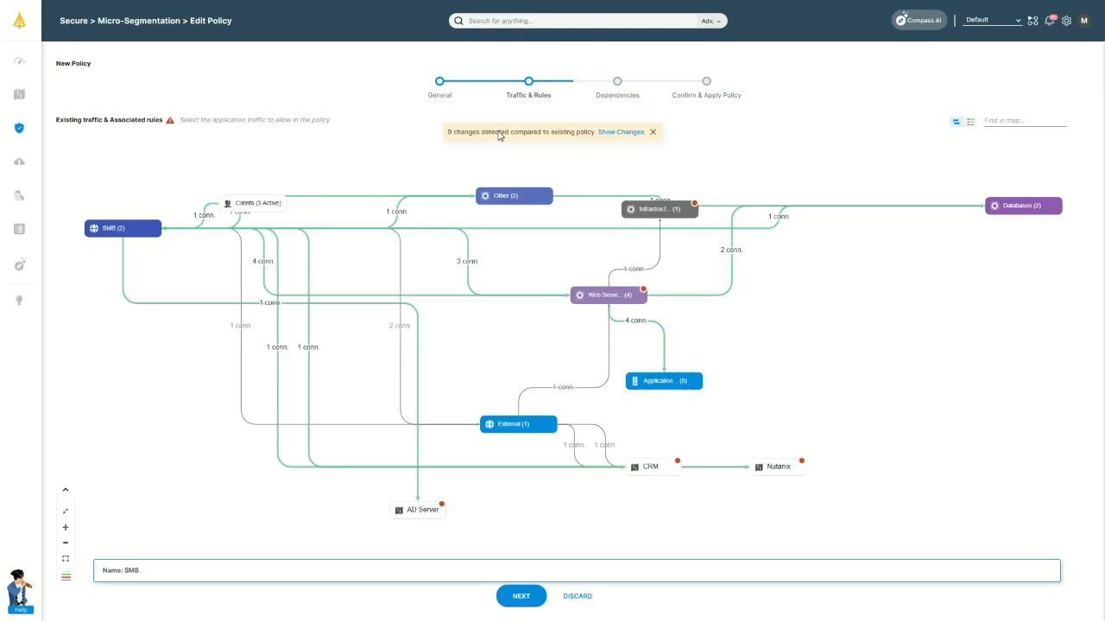
pyautogui.click(628, 132)
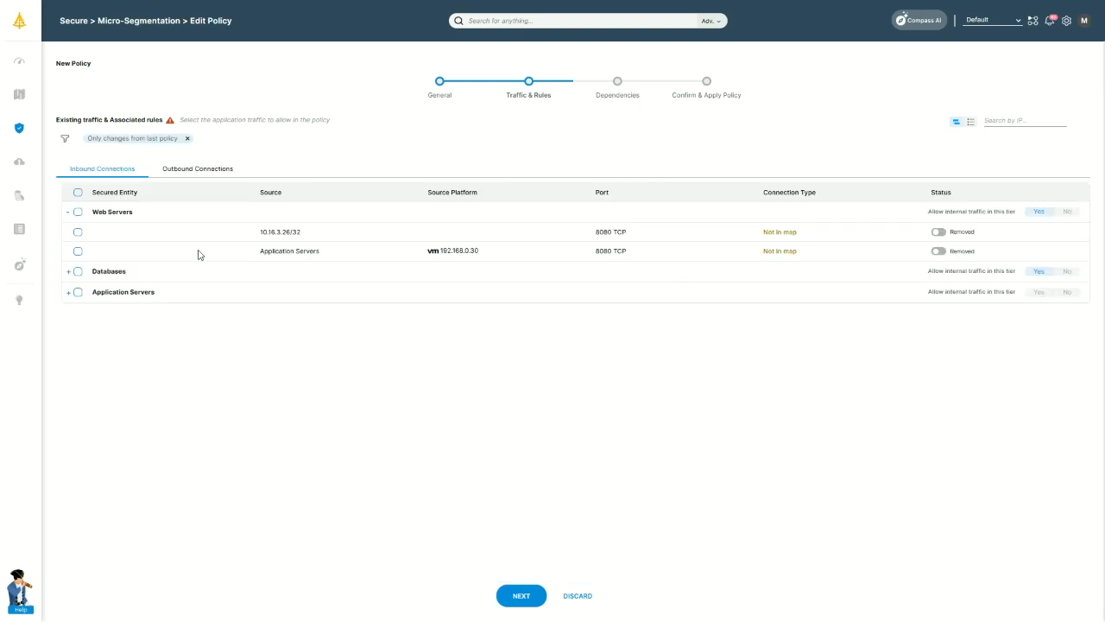
# Advance through dependencies to Confirm & Apply, select 192.168.0.35, then cancel applying.
pyautogui.click(518, 598)
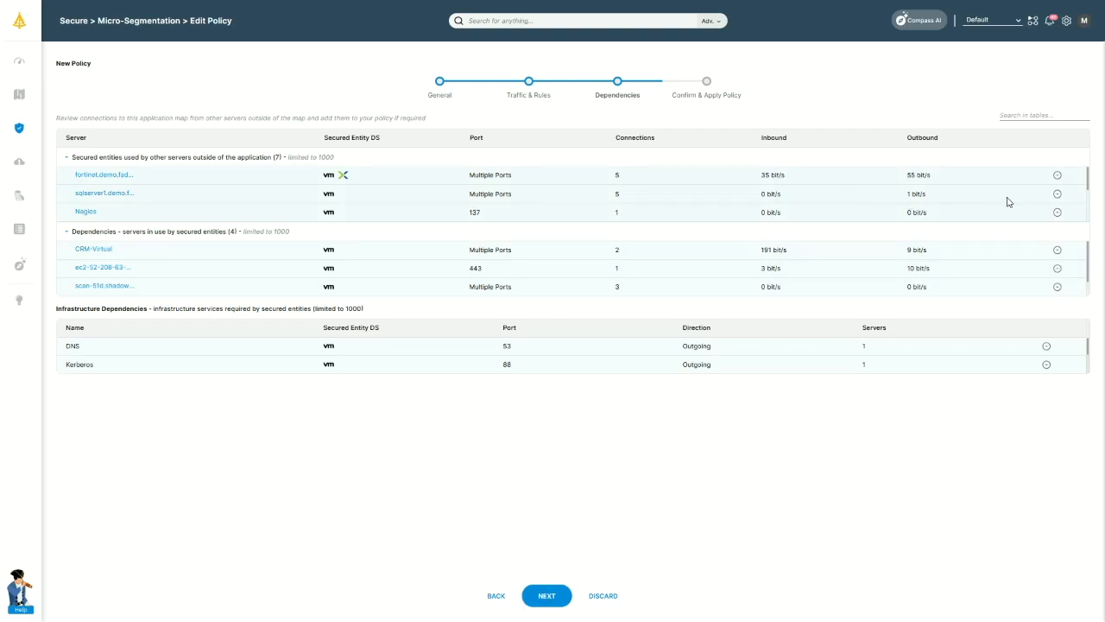
pyautogui.scroll(-1, 1059, 278)
pyautogui.scroll(1, 1028, 275)
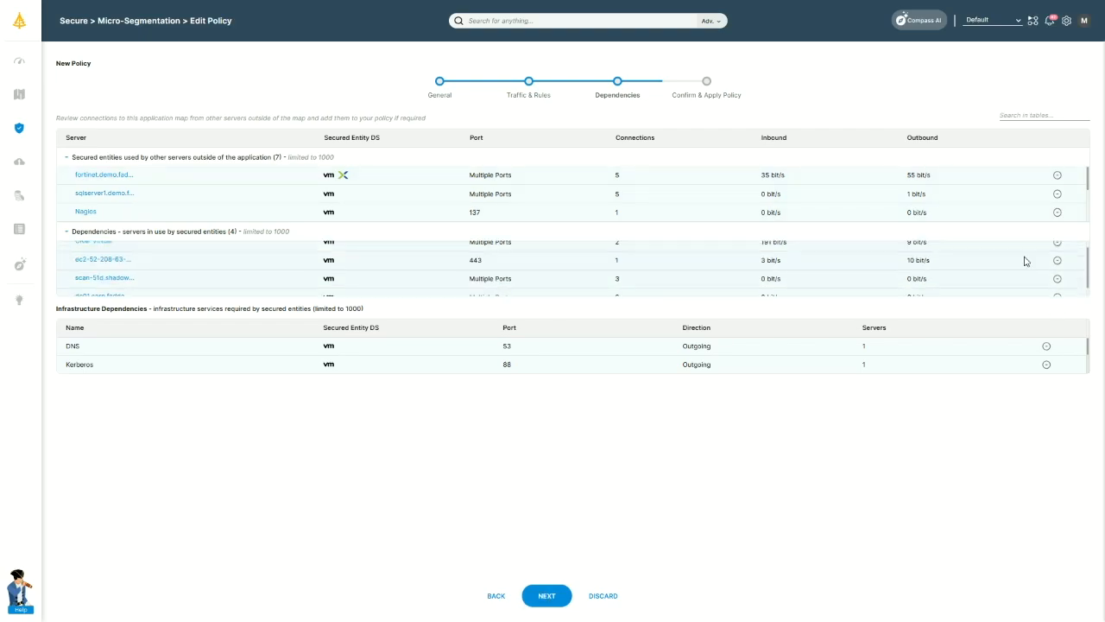
pyautogui.click(547, 597)
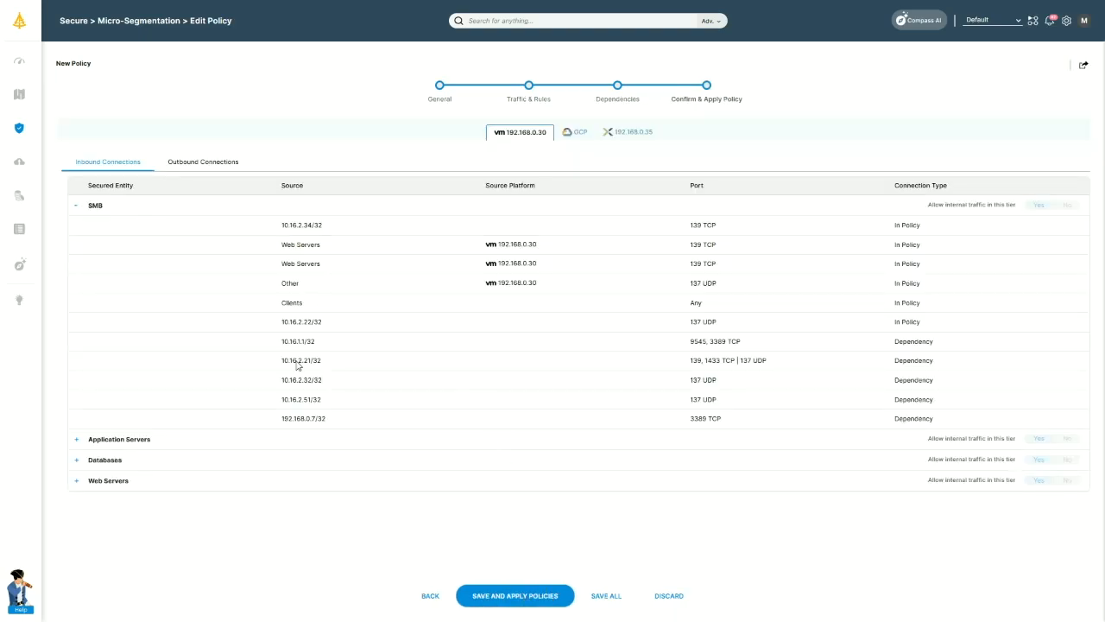
pyautogui.click(527, 595)
pyautogui.click(466, 143)
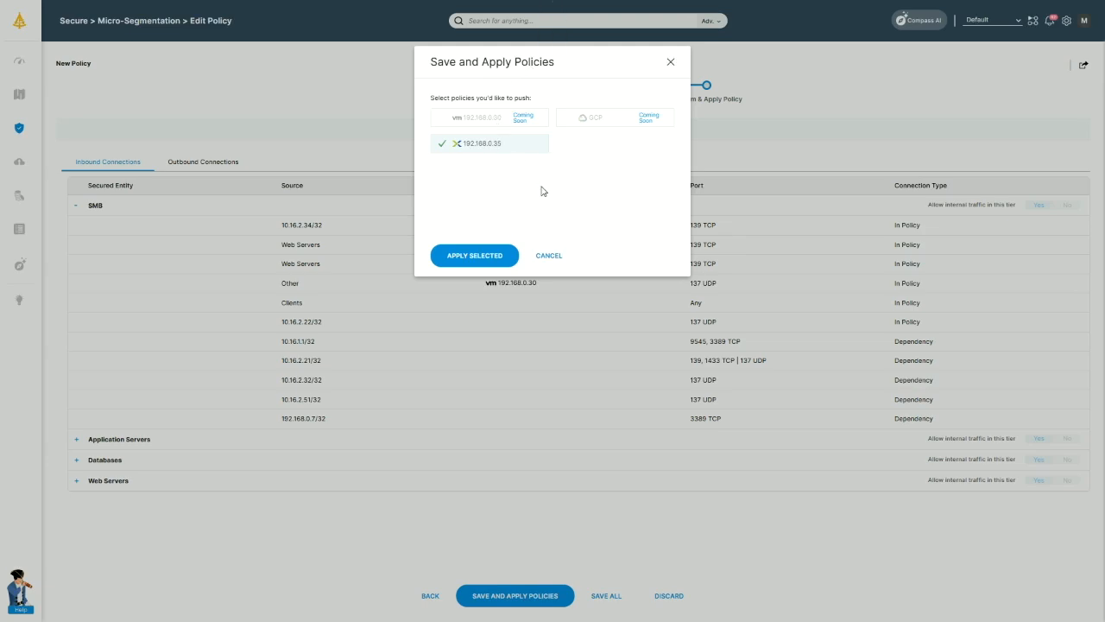
pyautogui.click(548, 256)
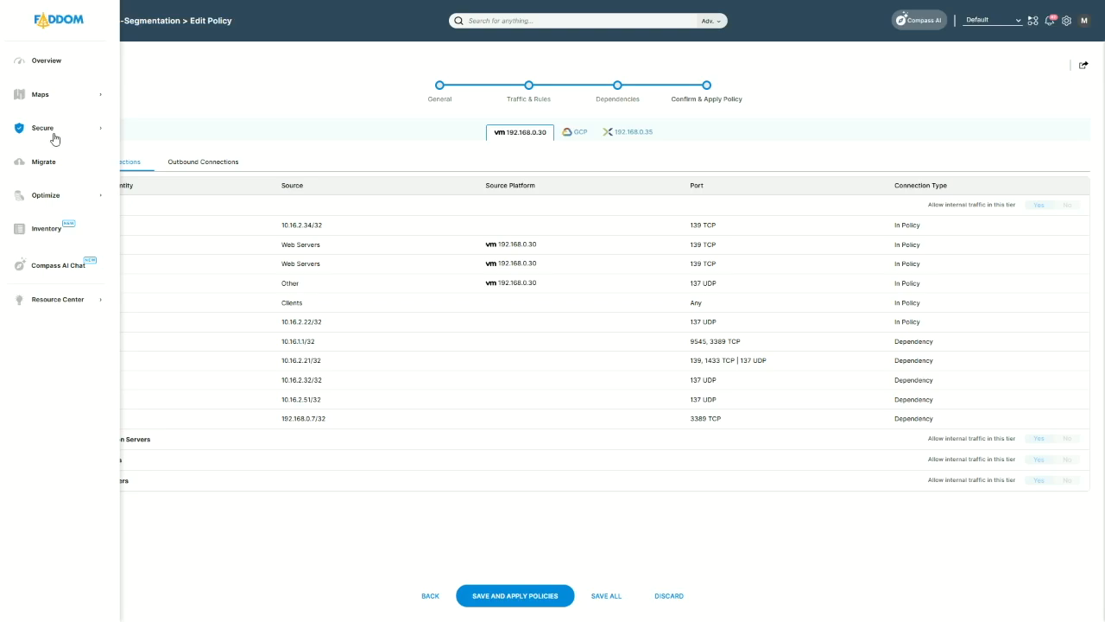
# Go to Shadow IT, discard the policy edits, and browse the 49 detected servers.
pyautogui.click(50, 134)
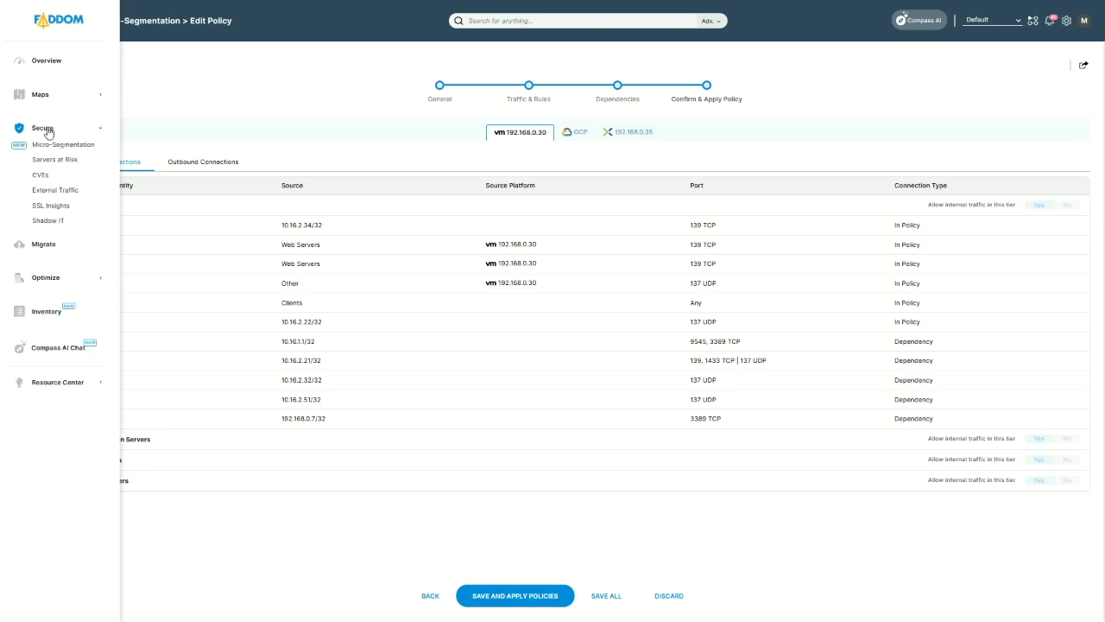
pyautogui.click(51, 213)
pyautogui.click(532, 191)
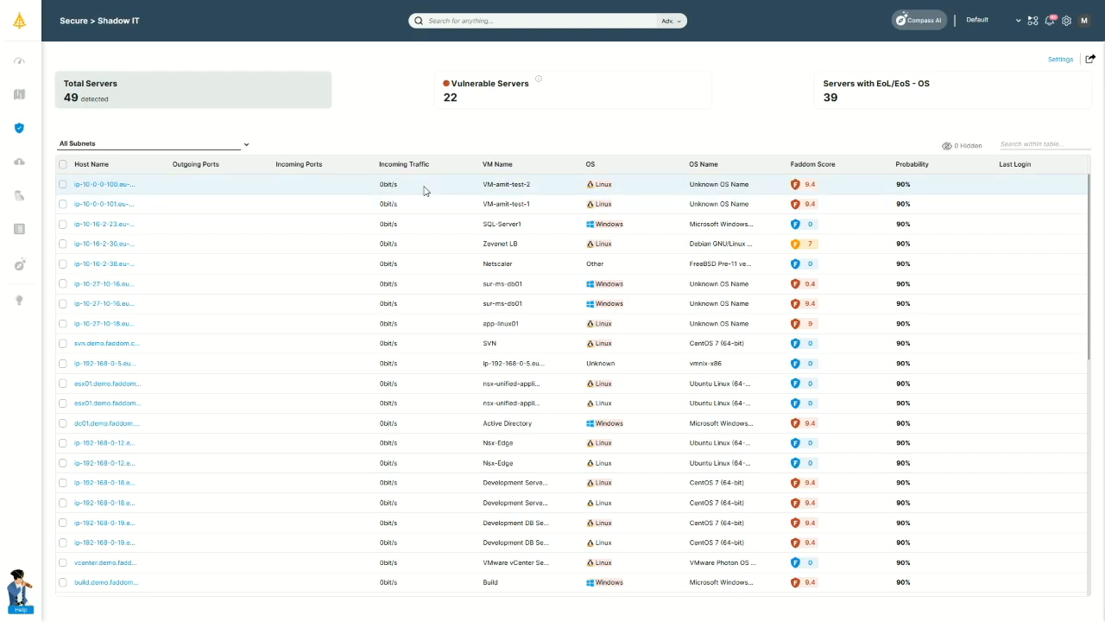
pyautogui.doubleClick(904, 184)
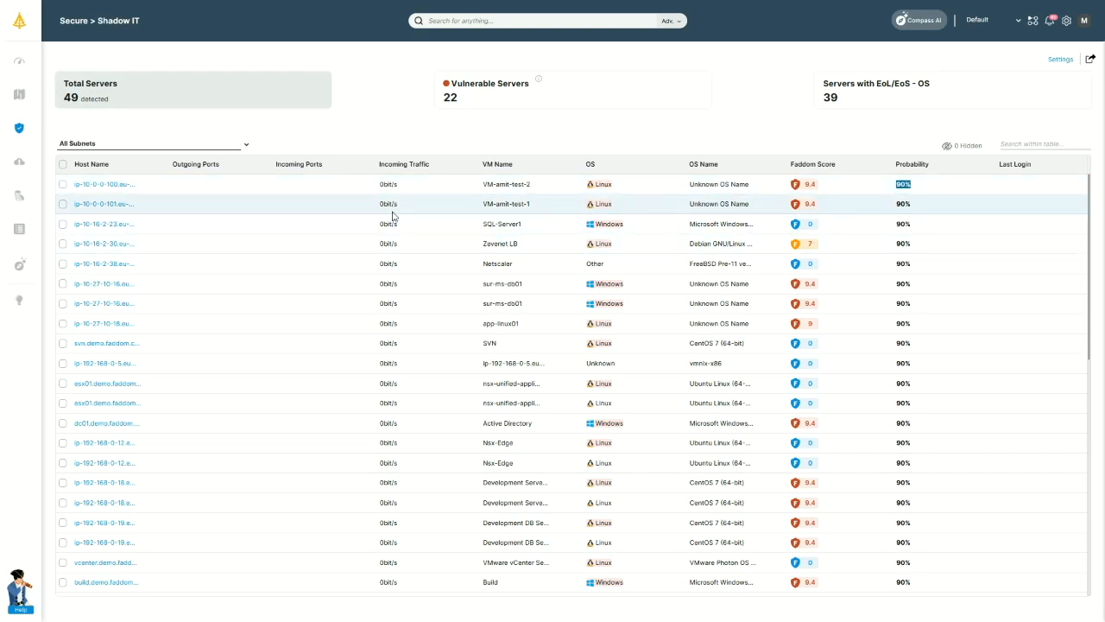
pyautogui.click(433, 187)
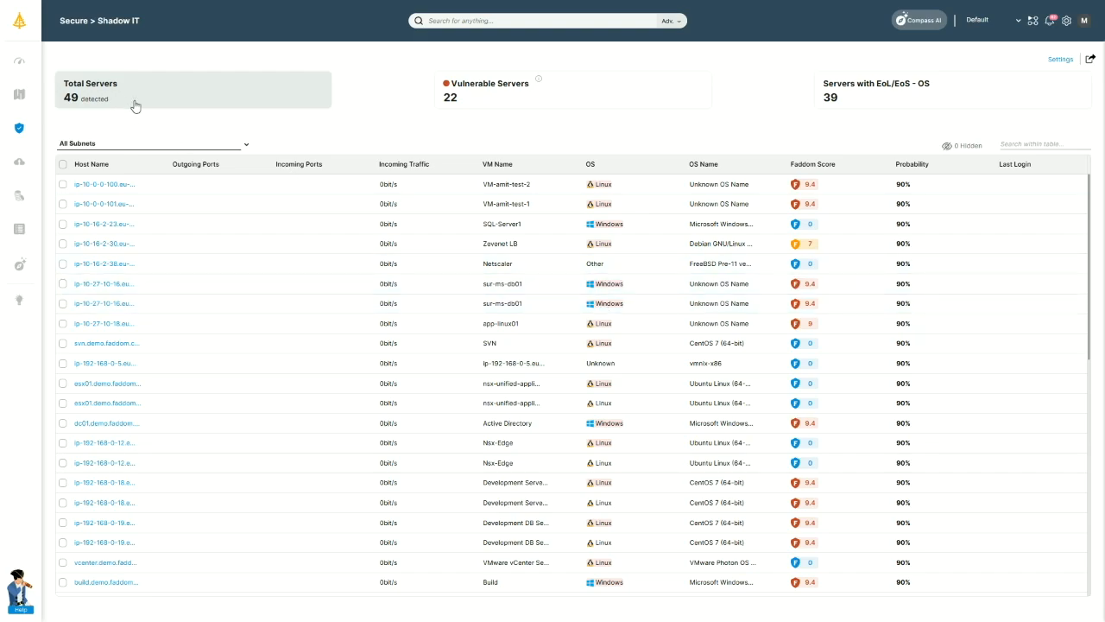
pyautogui.moveTo(35, 167)
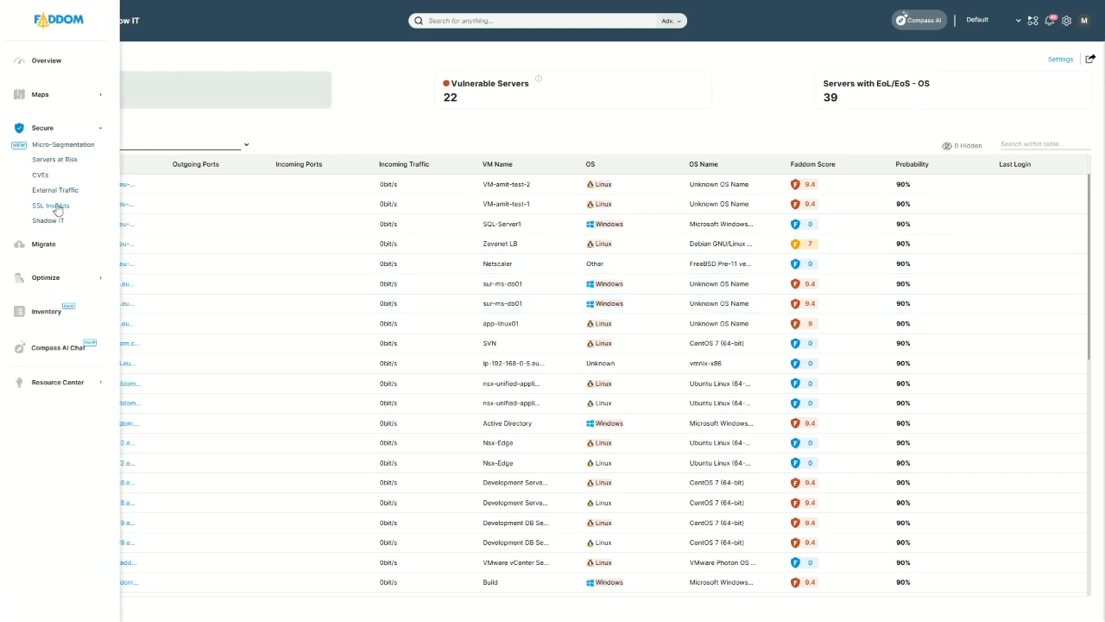
# View outgoing external traffic by subnet and its external traffic policy settings.
pyautogui.click(57, 190)
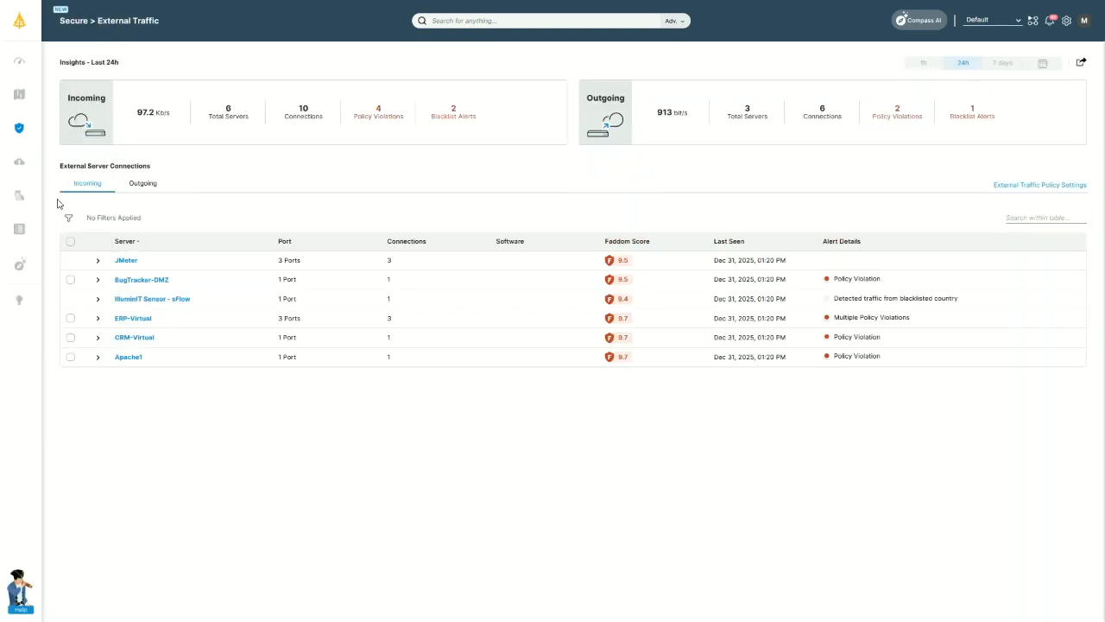
pyautogui.click(148, 193)
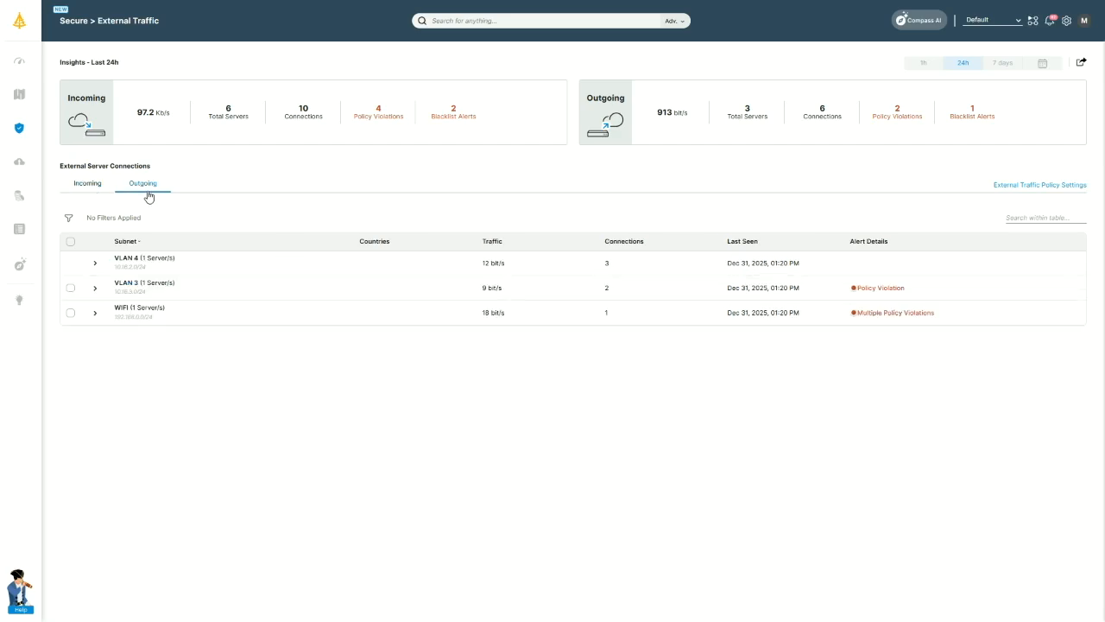
pyautogui.click(1065, 186)
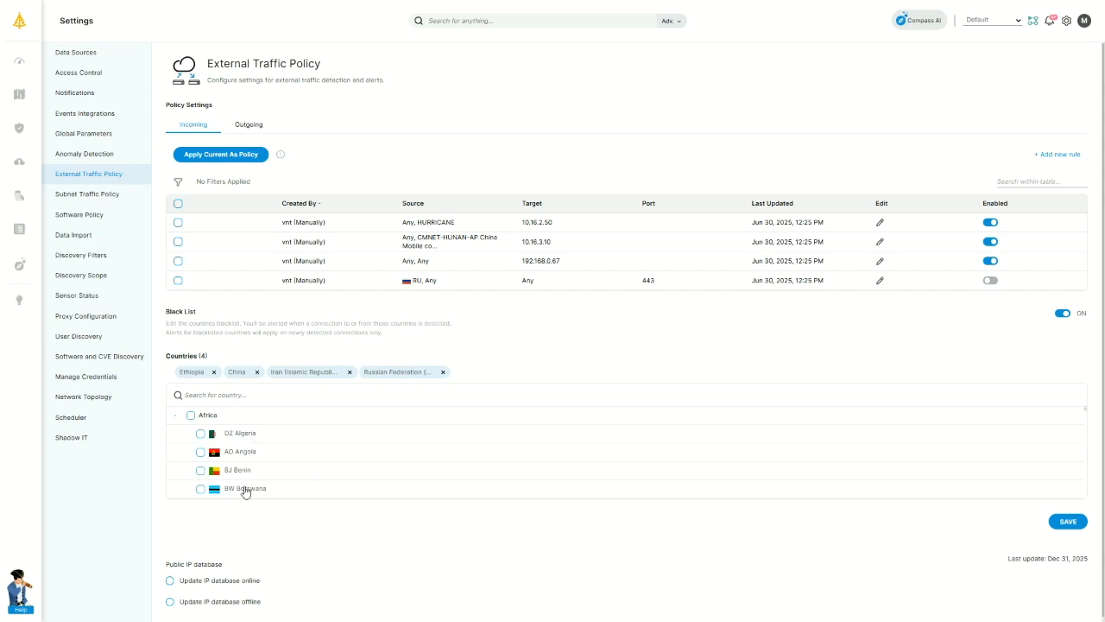
# Open Servers at Risk and view Apache1's 9.7 score details citing CVE-2024-37371.
pyautogui.moveTo(44, 106)
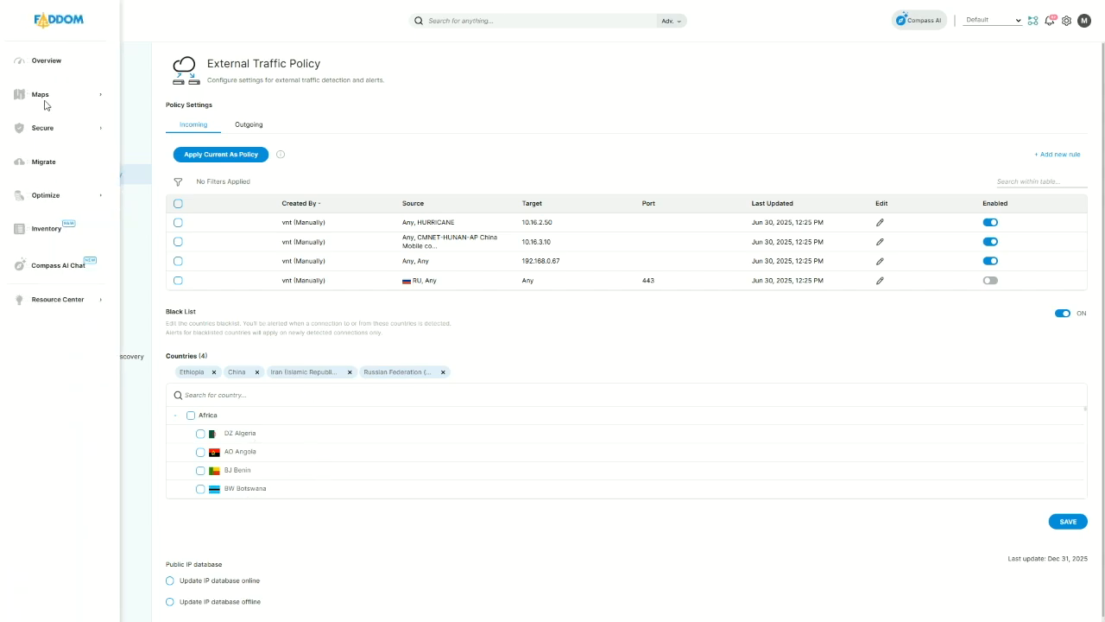
pyautogui.click(40, 127)
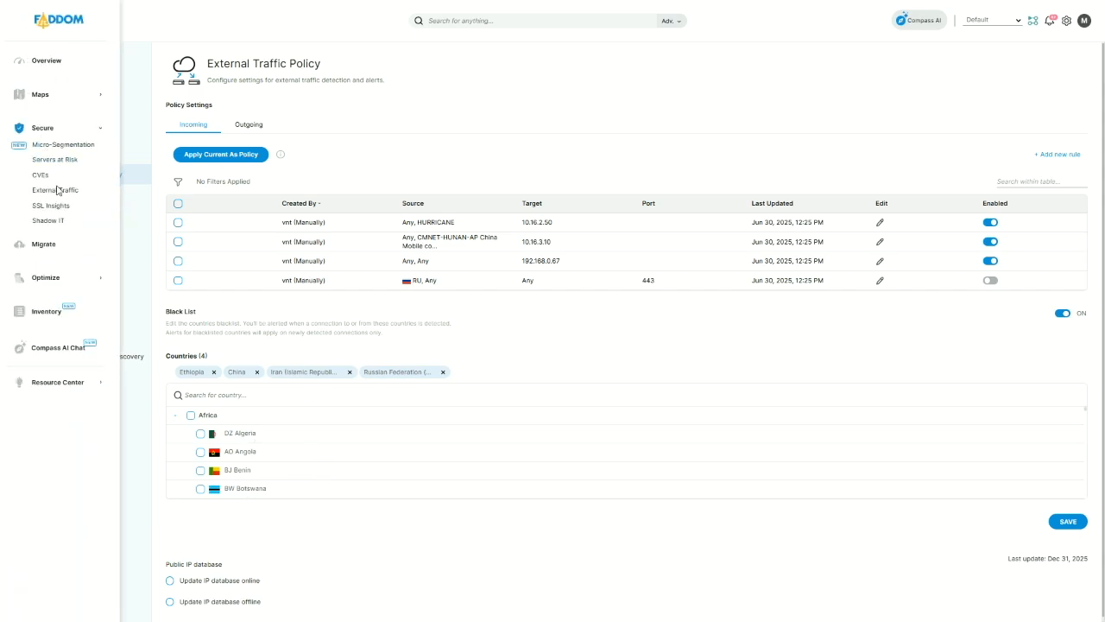
pyautogui.click(56, 159)
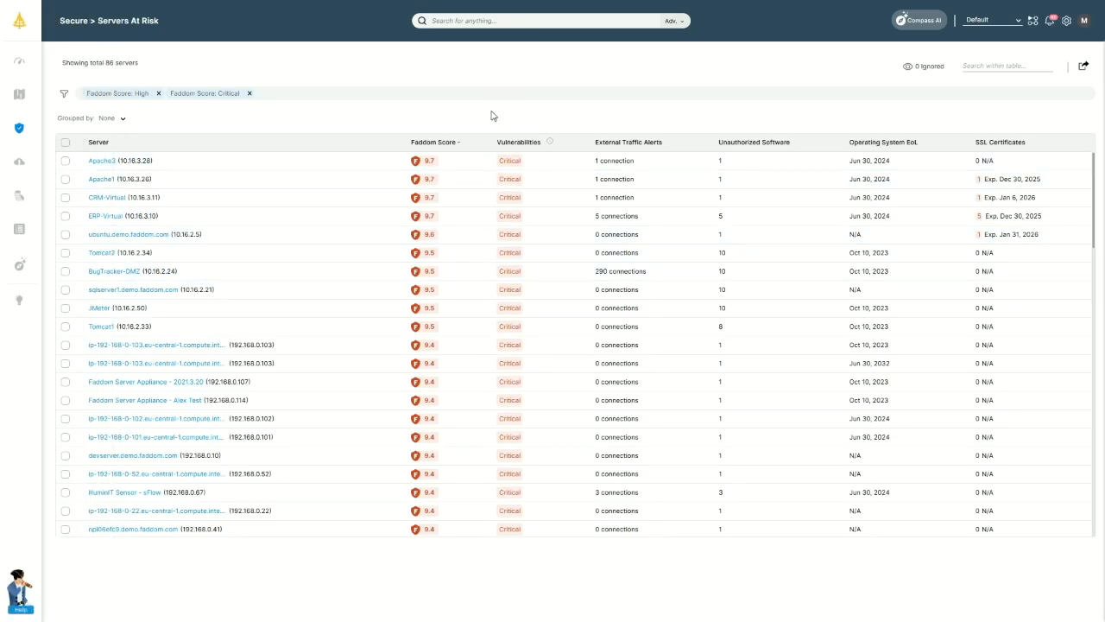
pyautogui.click(430, 183)
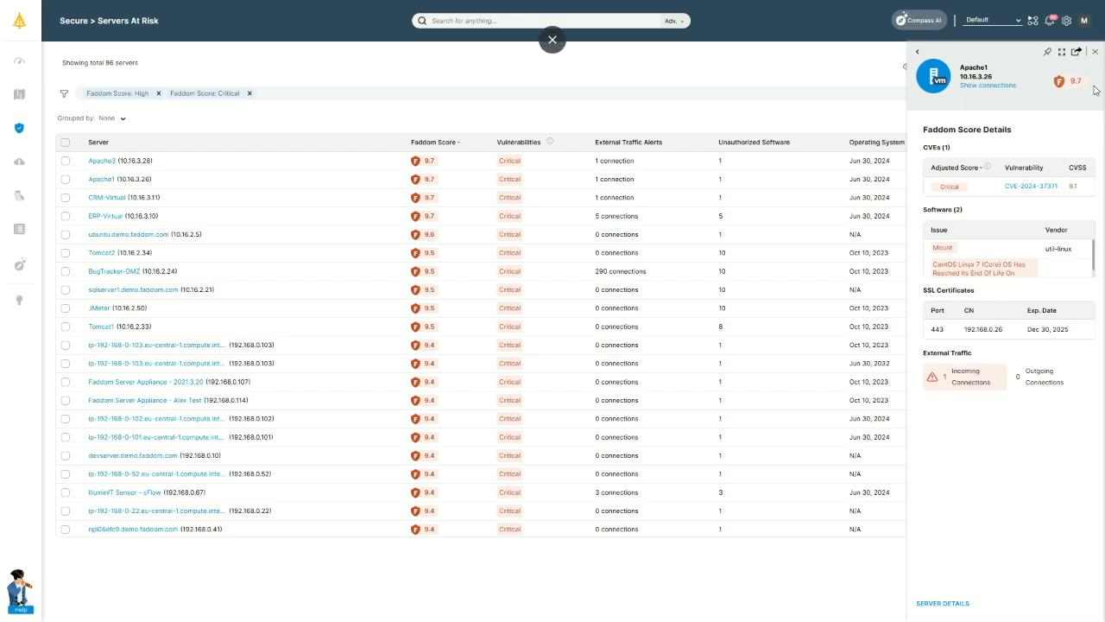
pyautogui.click(1094, 52)
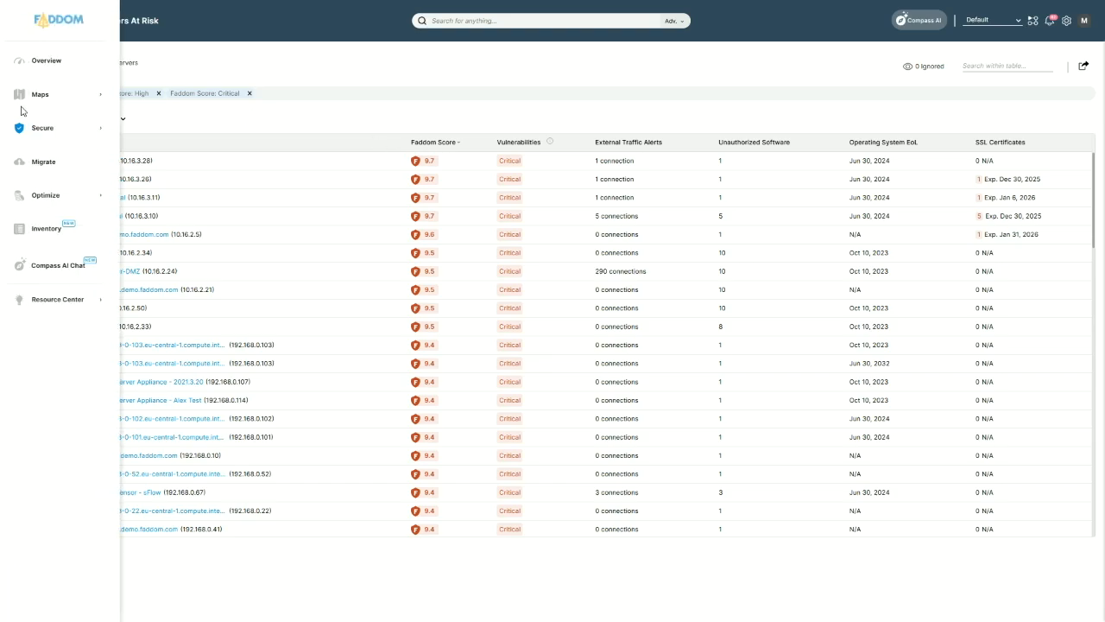
pyautogui.moveTo(43, 130)
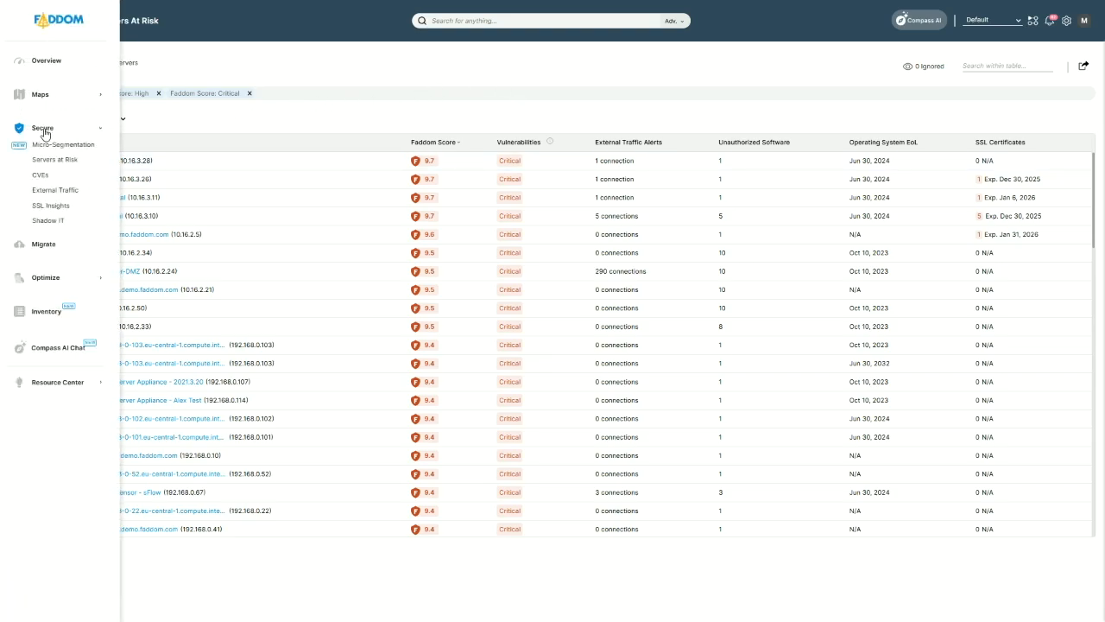
# From the Migrate overview, glance at the target options and start a new wave.
pyautogui.click(43, 245)
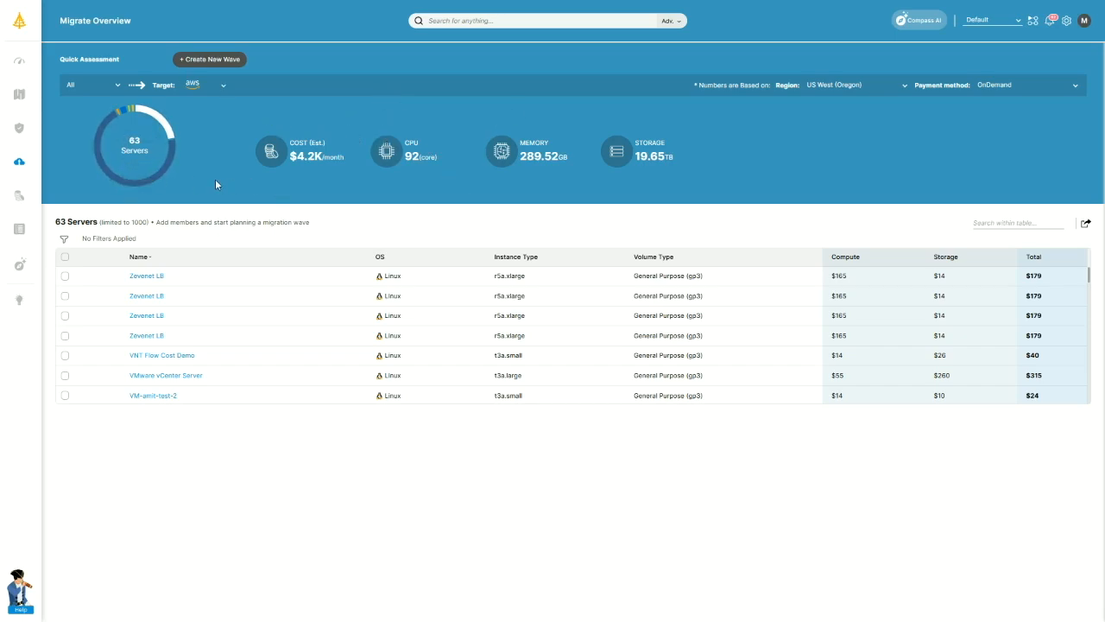
pyautogui.click(212, 85)
pyautogui.click(300, 117)
pyautogui.click(218, 60)
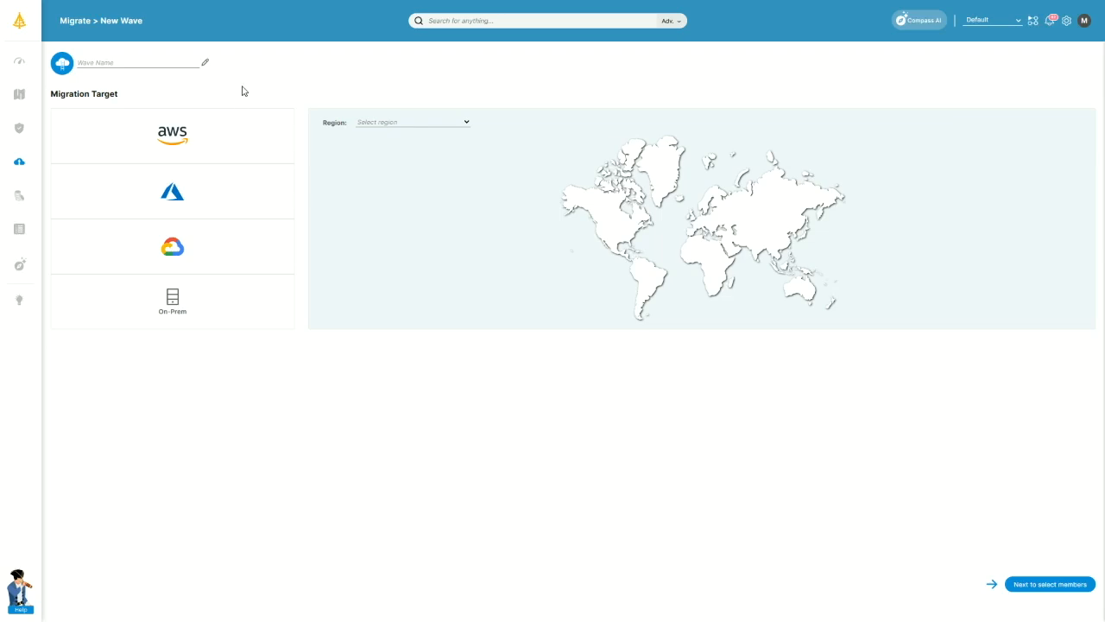
# Name the wave test123 and target AWS in the US West (Oregon) region.
pyautogui.click(120, 62)
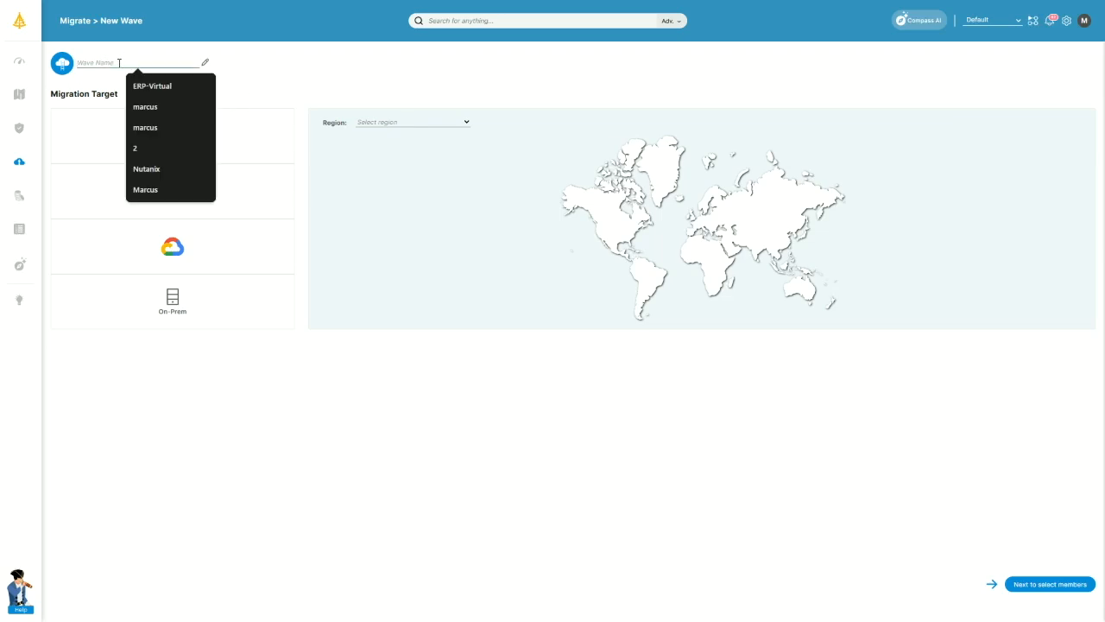
pyautogui.write('test123')
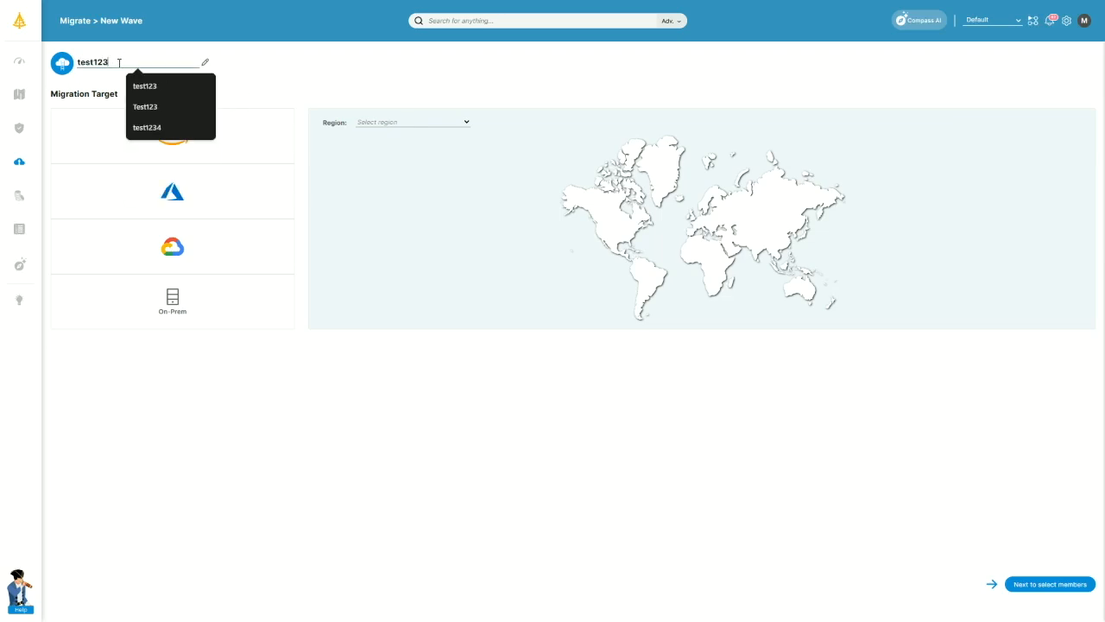
pyautogui.click(160, 302)
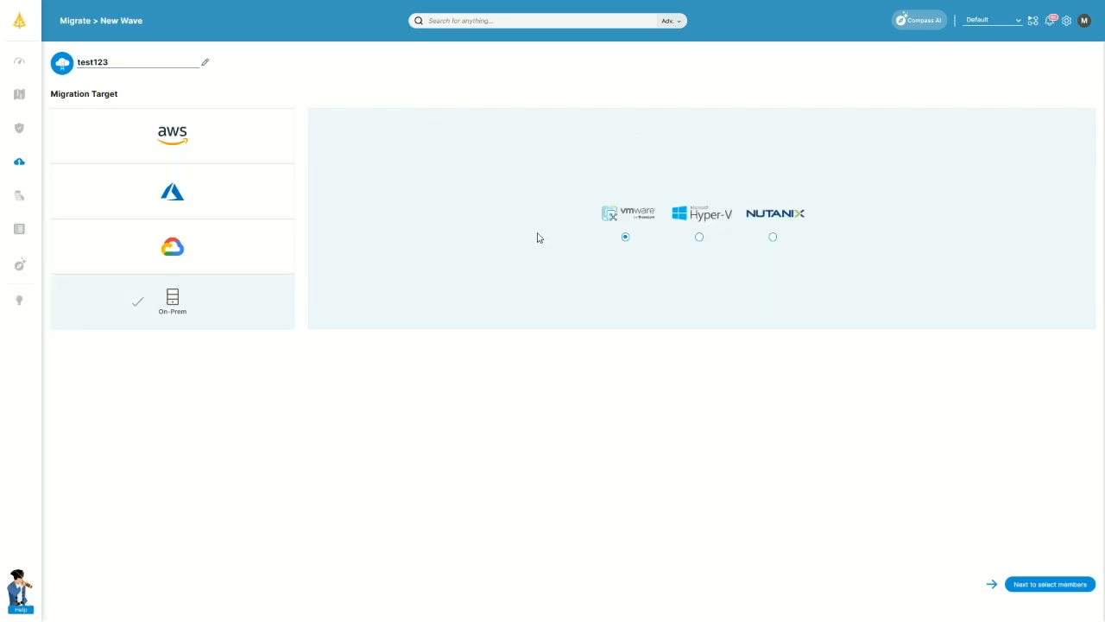
pyautogui.click(233, 141)
pyautogui.click(391, 127)
pyautogui.click(395, 143)
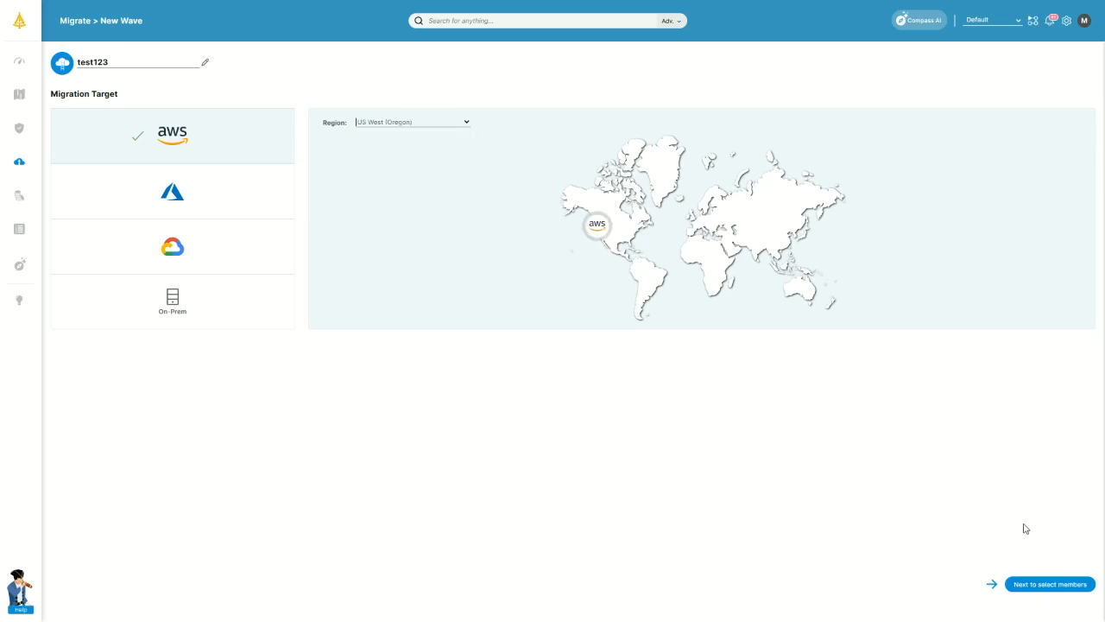
pyautogui.click(1034, 586)
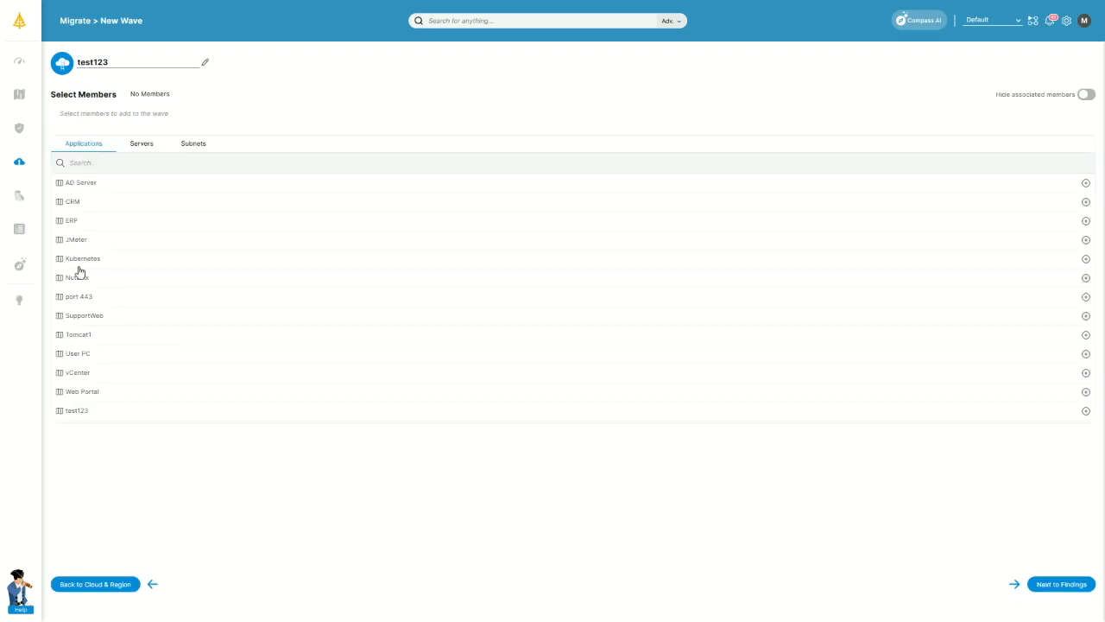
# Add the test123 application as the wave's member and create the wave.
pyautogui.click(138, 144)
pyautogui.click(155, 163)
pyautogui.write('a')
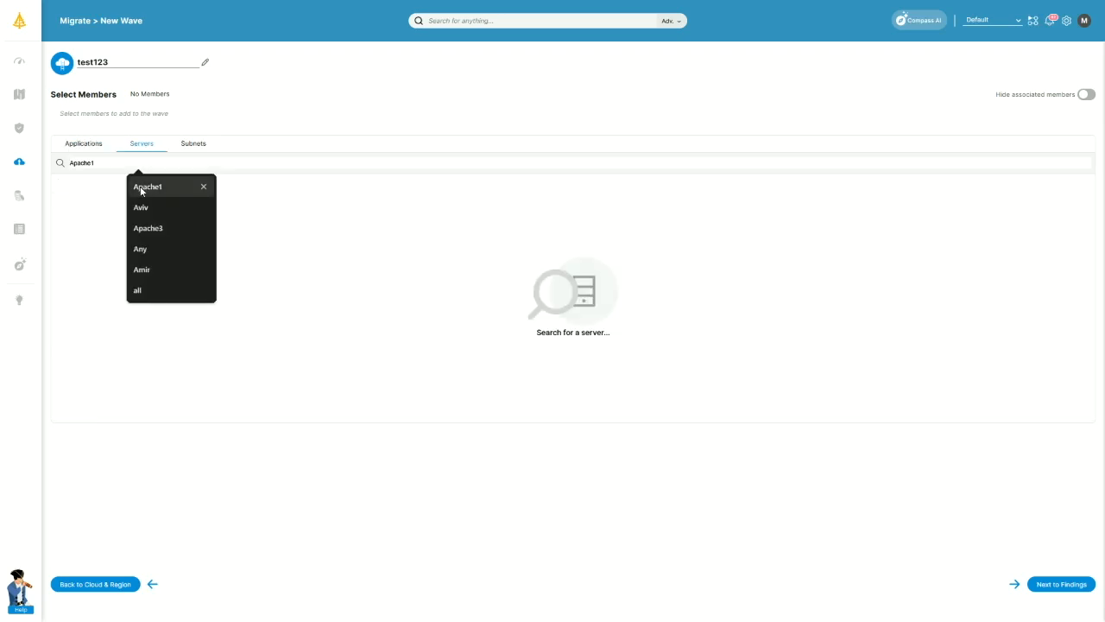
pyautogui.click(198, 149)
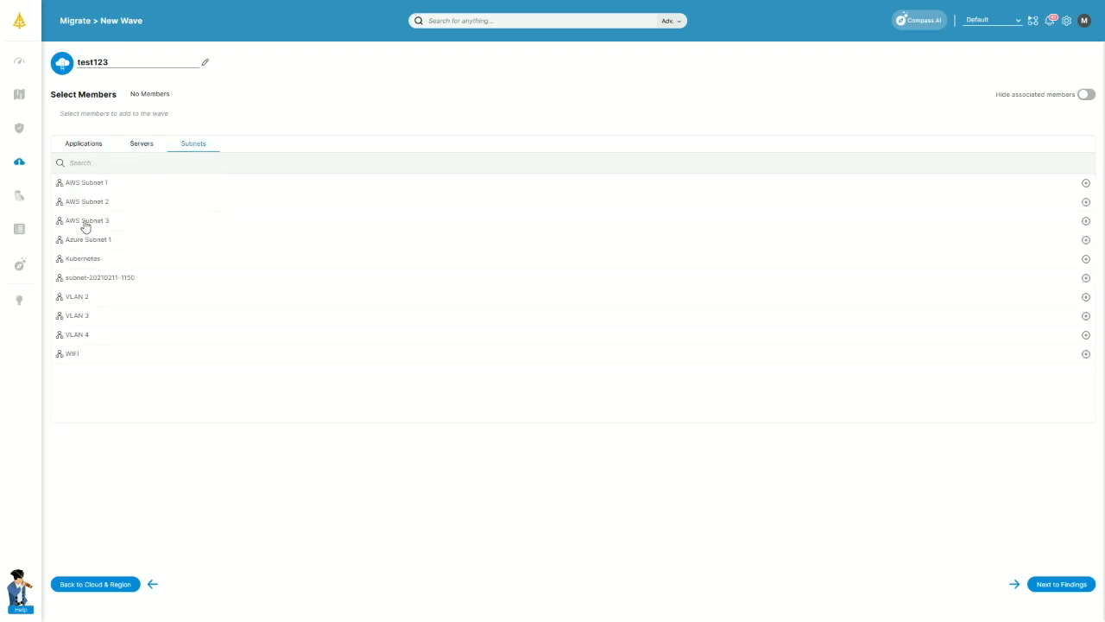
pyautogui.click(83, 145)
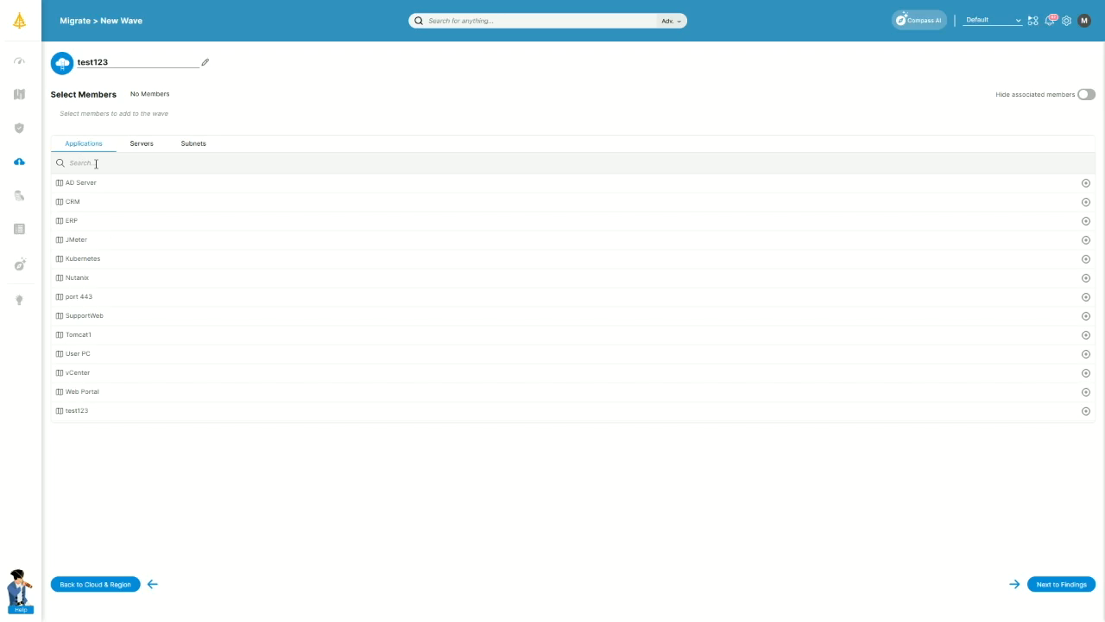
pyautogui.click(66, 412)
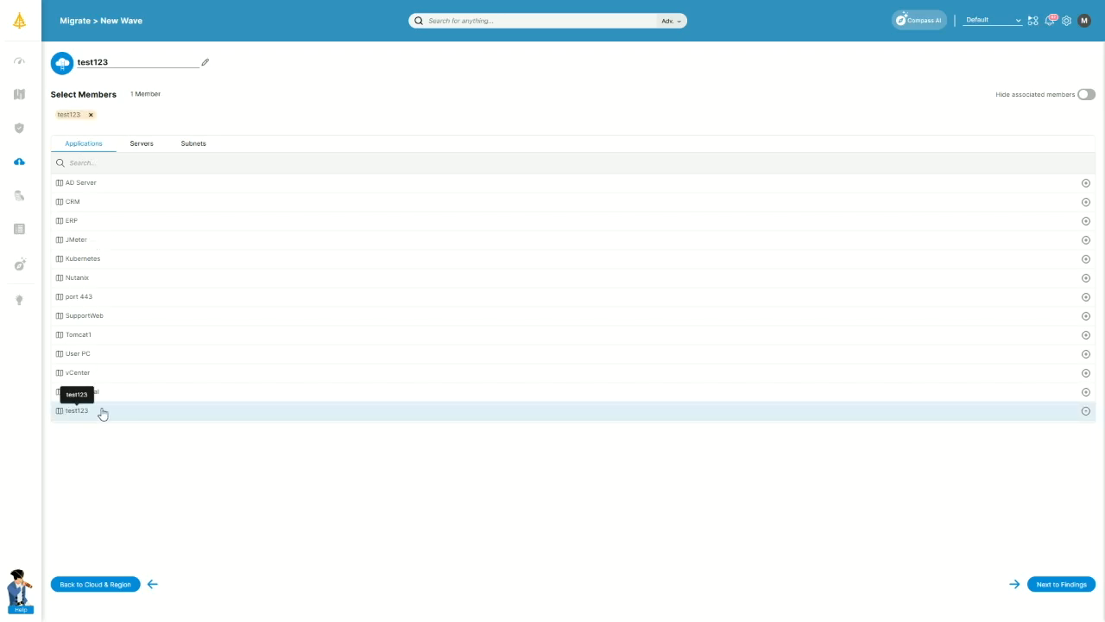
pyautogui.click(1061, 584)
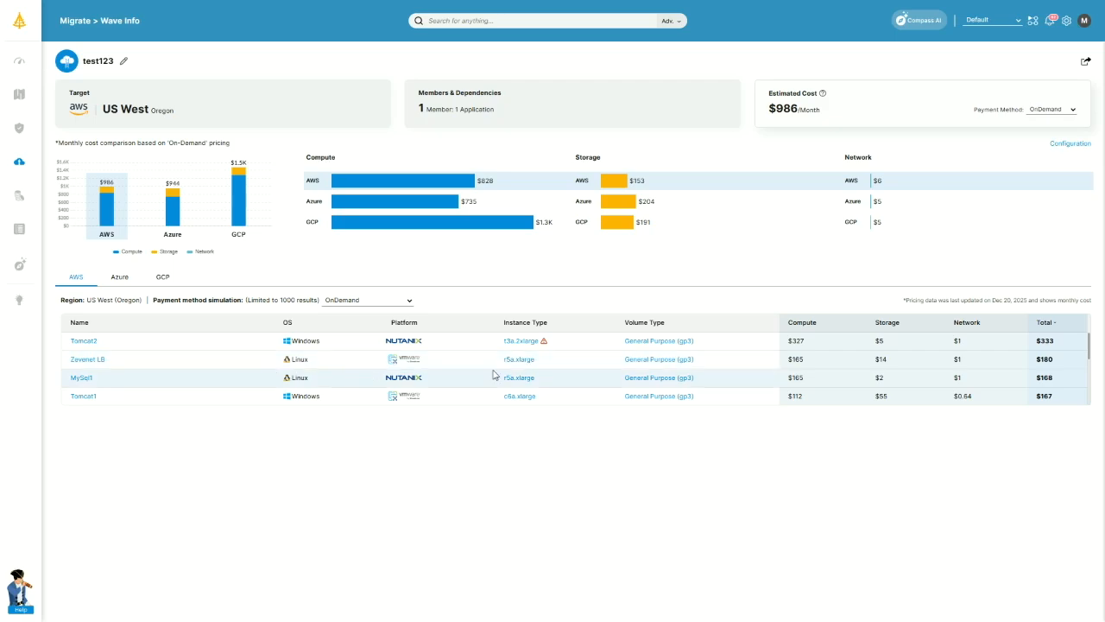
# Add dependency servers Ticketing-Web, Ticketing-DB, sqlserver1 and Tomcat3 from Members & Dependencies.
pyautogui.click(544, 102)
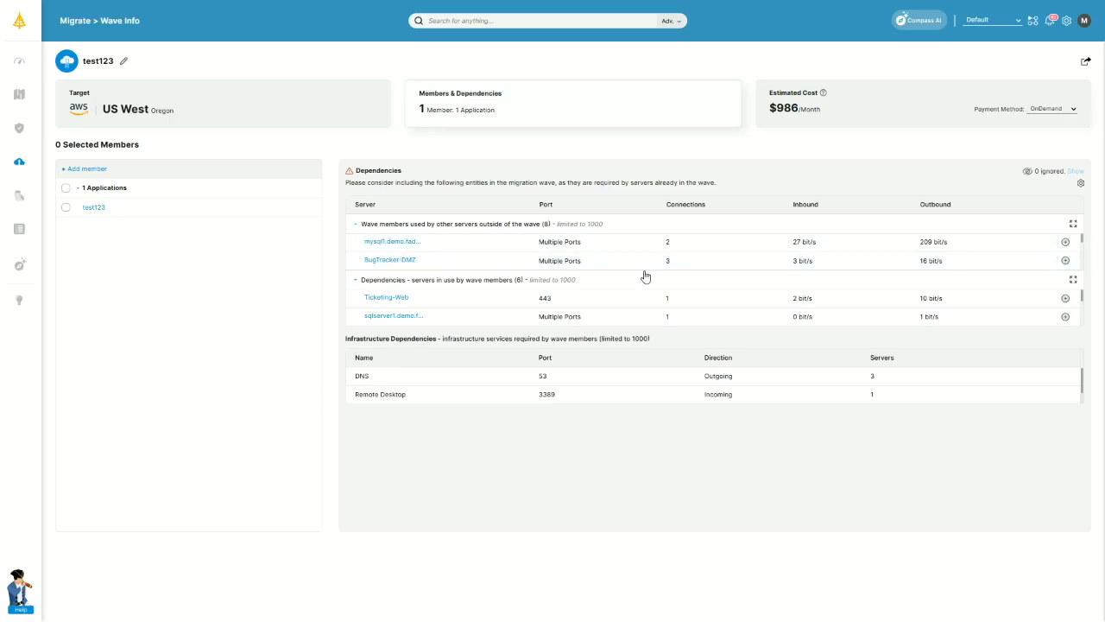
pyautogui.click(1066, 301)
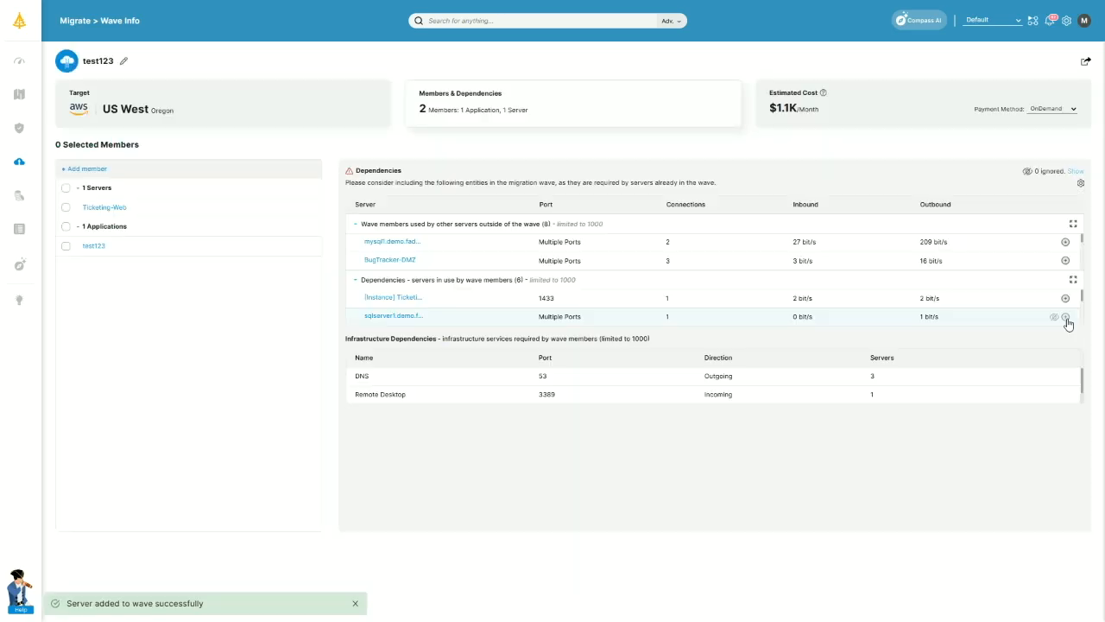
pyautogui.click(1065, 300)
pyautogui.click(1066, 303)
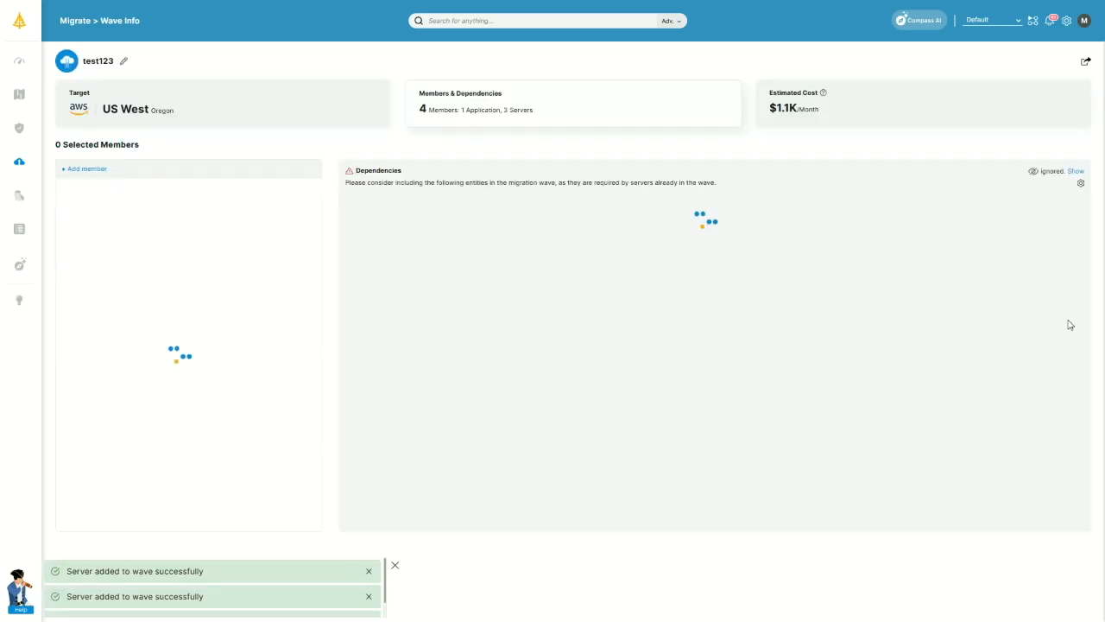
pyautogui.click(1065, 300)
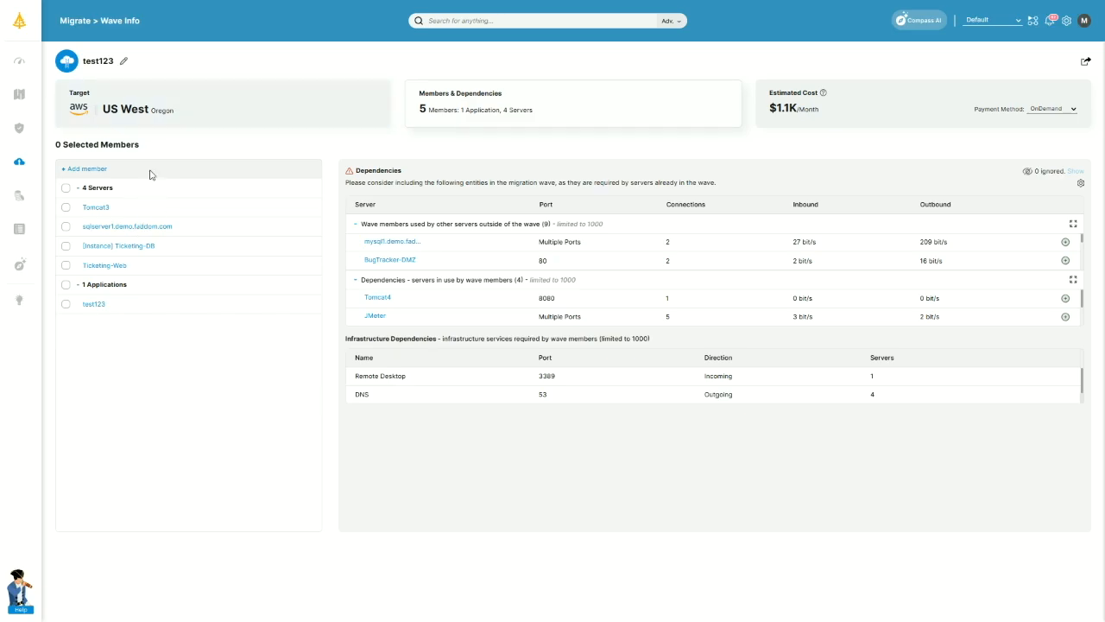
pyautogui.moveTo(36, 152)
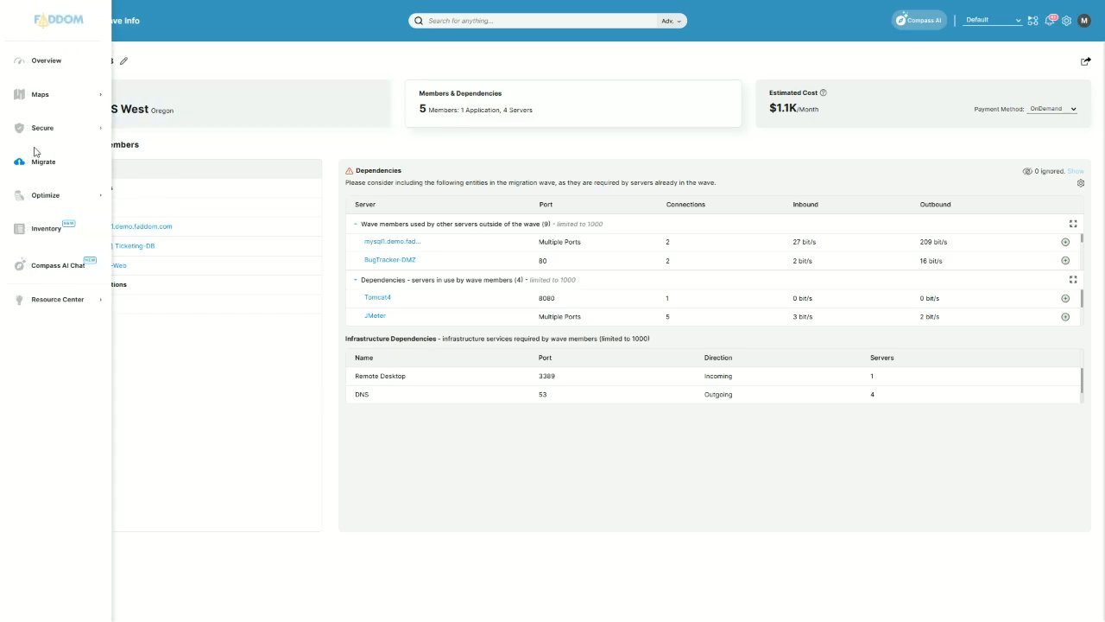
# Show Rightsizing's Cloud recommendations: $266/month recommended cost, $137/month potential savings.
pyautogui.click(46, 203)
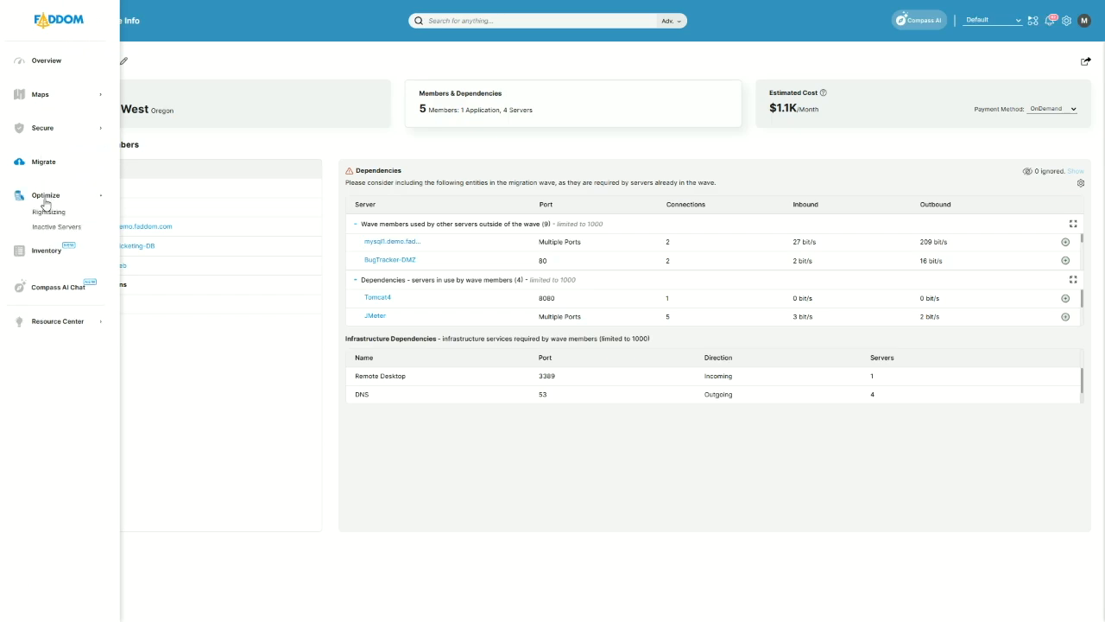
pyautogui.click(48, 211)
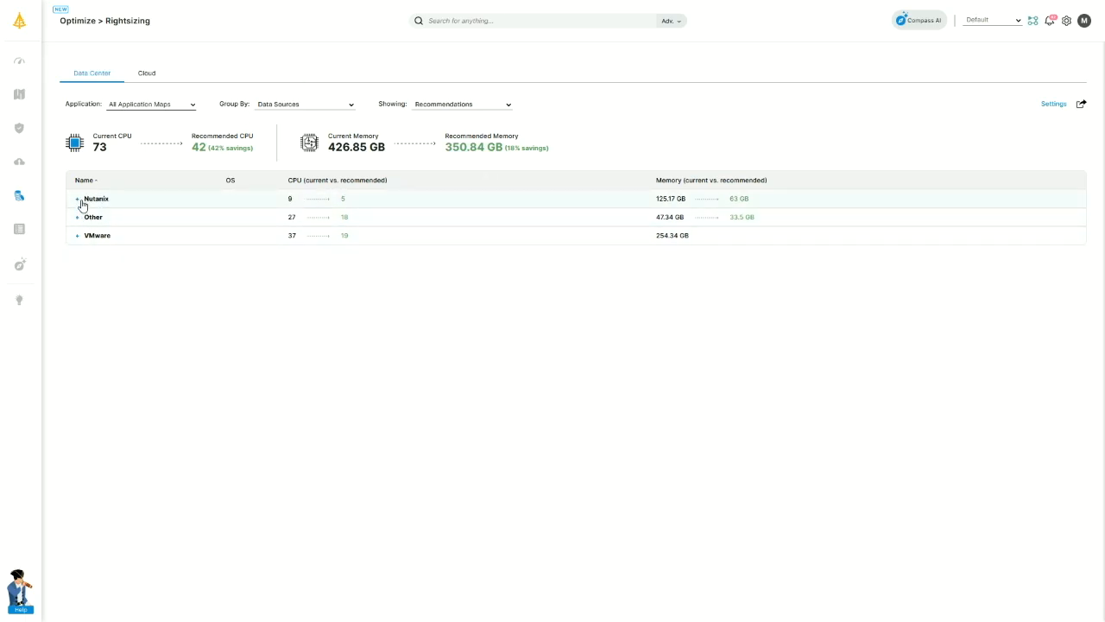
pyautogui.click(147, 76)
pyautogui.moveTo(34, 244)
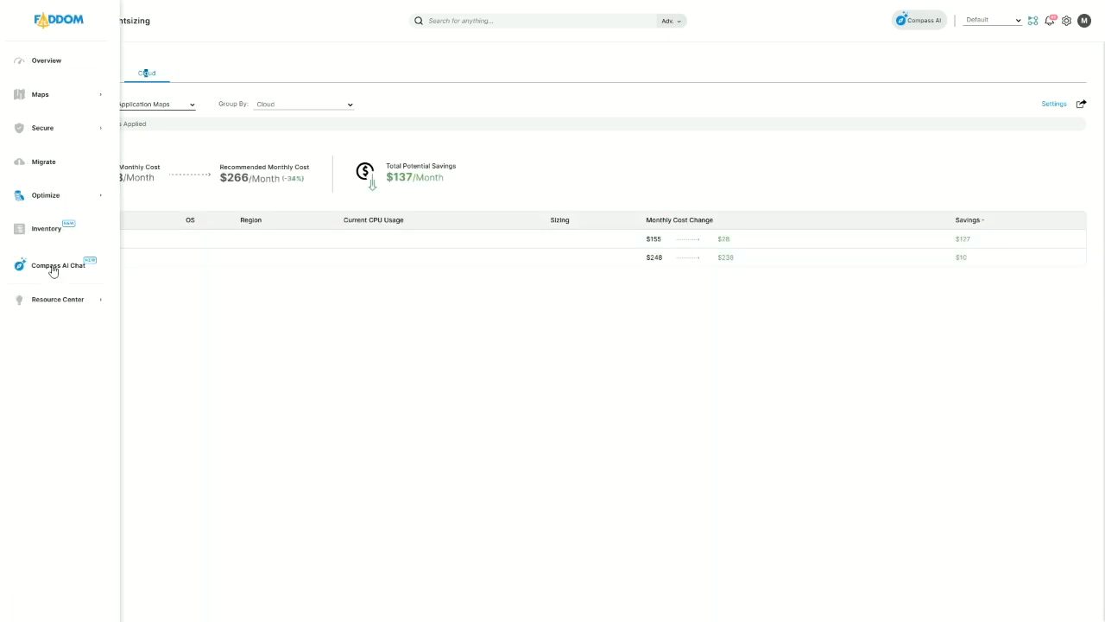
pyautogui.click(52, 270)
# Ask Compass AI 'when is the best time to take down tomcat1?' in a new chat.
pyautogui.click(259, 171)
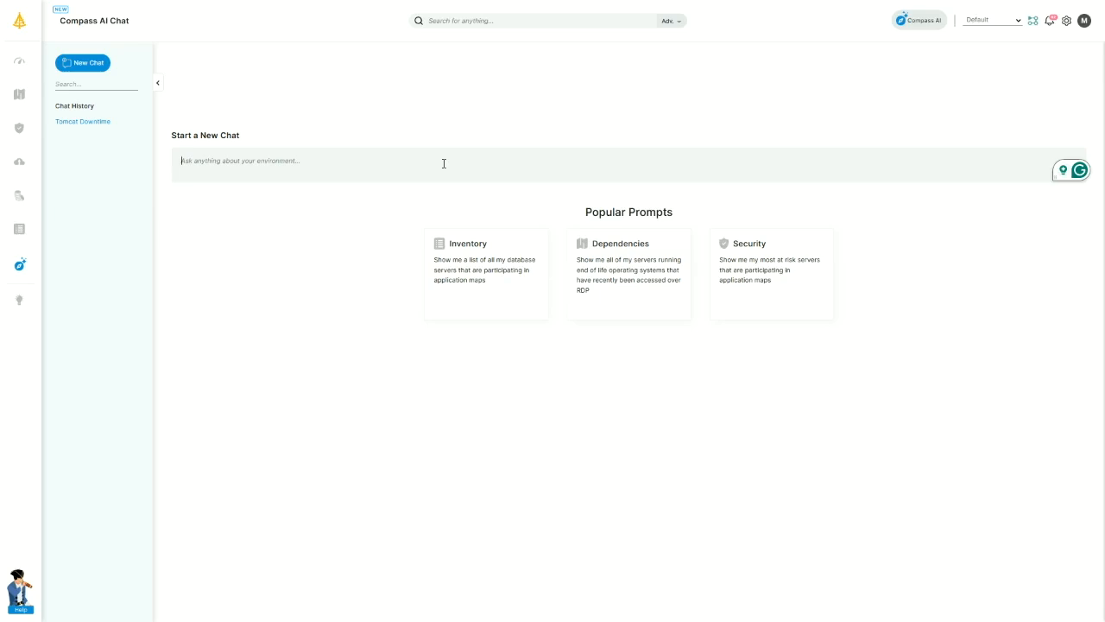
pyautogui.write('when is the best time to t')
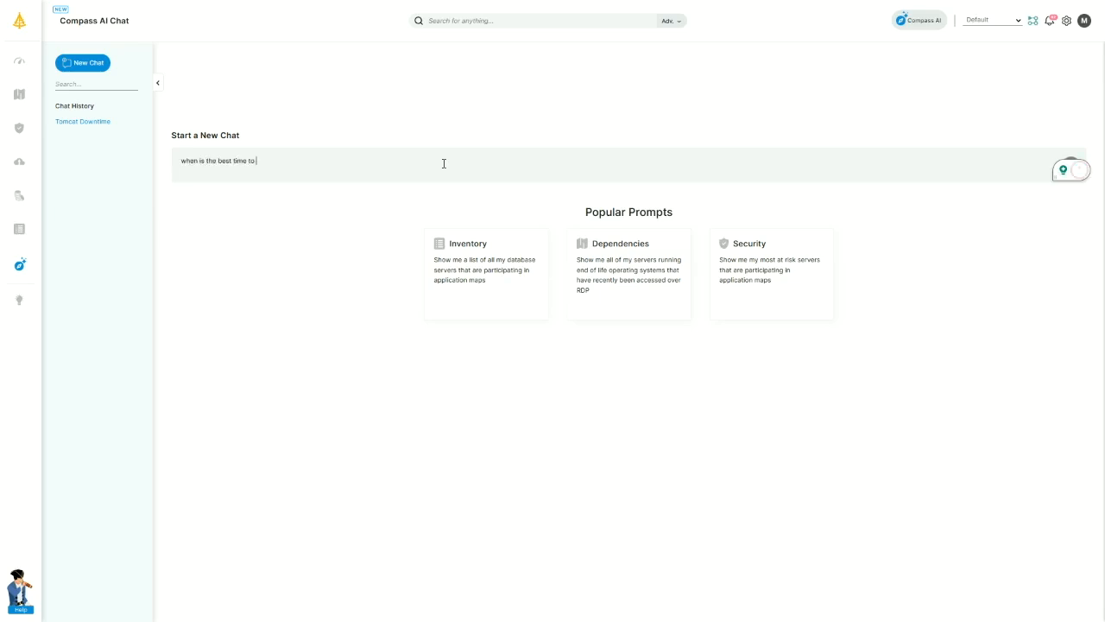
pyautogui.write('ake down tomcat1')
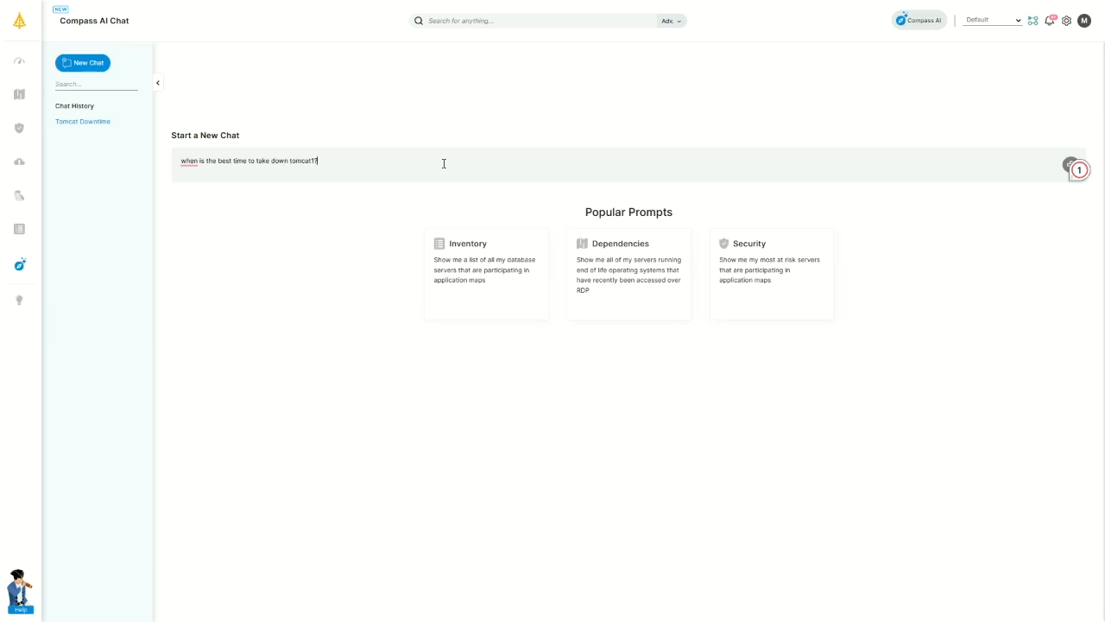
pyautogui.write('?')
pyautogui.press('Return')
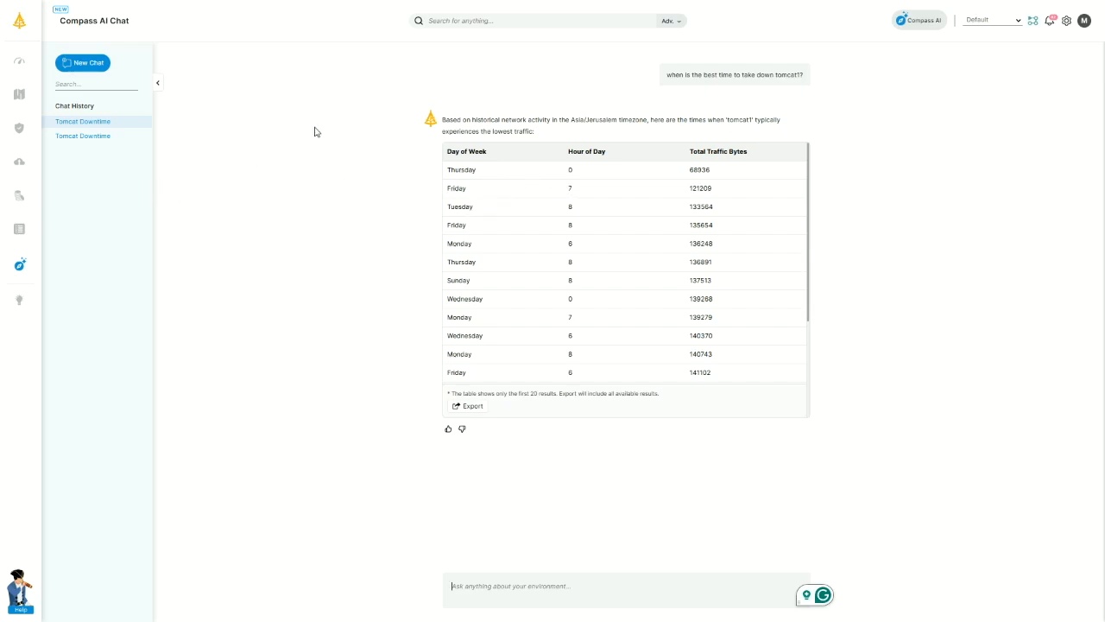
# Go back to the Overview dashboard.
pyautogui.click(51, 63)
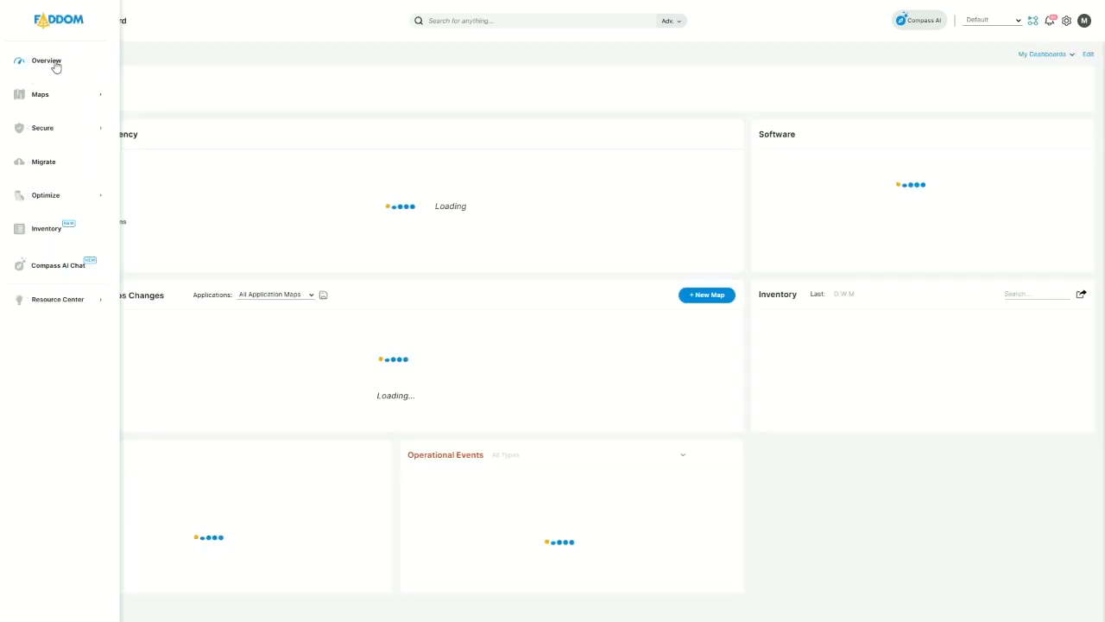